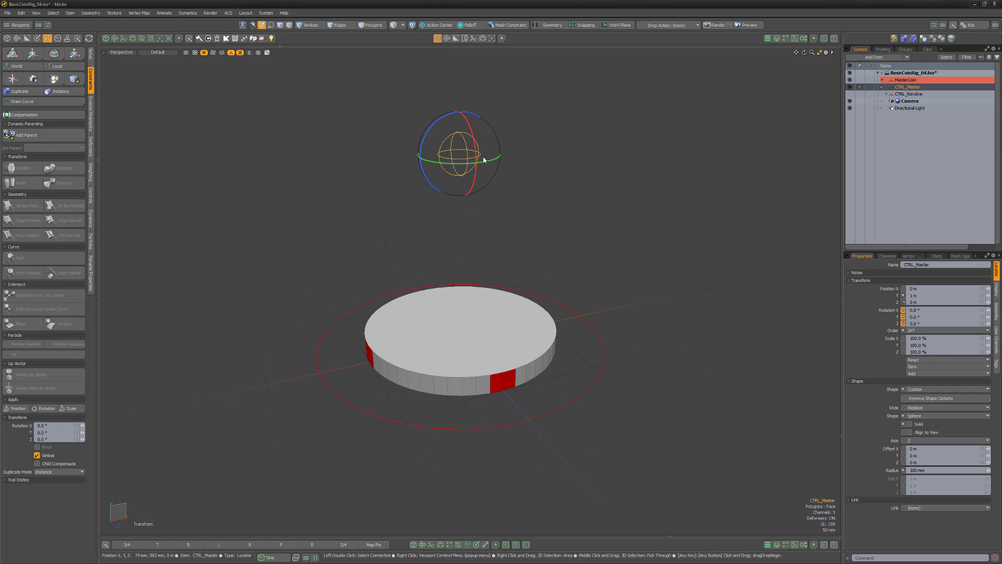
Test the finished coin rig by rotating the CTRL_Master controller about its X and Z axes
{"action": "left_click_drag", "start_coordinate": [484, 160], "coordinate": [489, 166]}
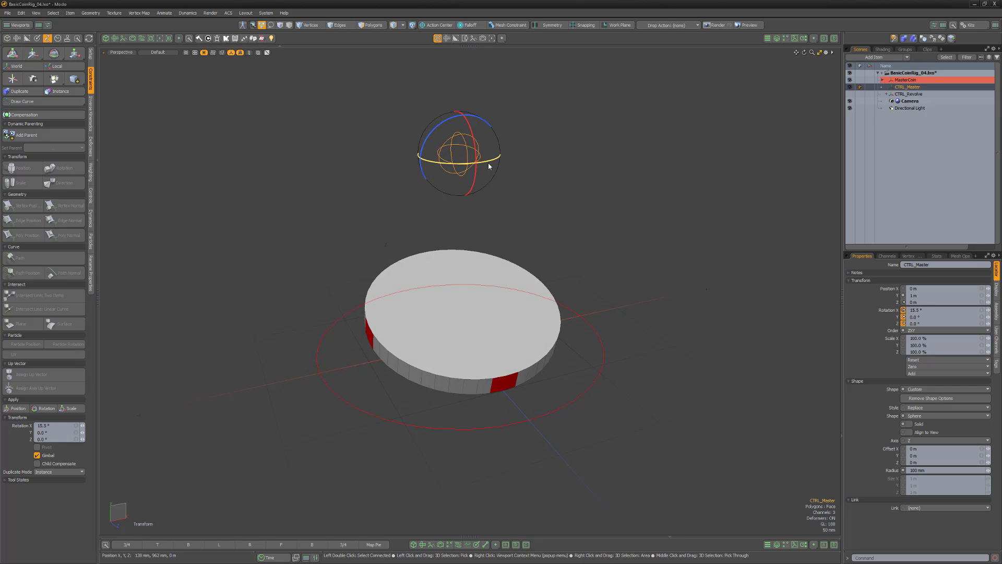
{"action": "left_click_drag", "start_coordinate": [477, 113], "coordinate": [604, 219]}
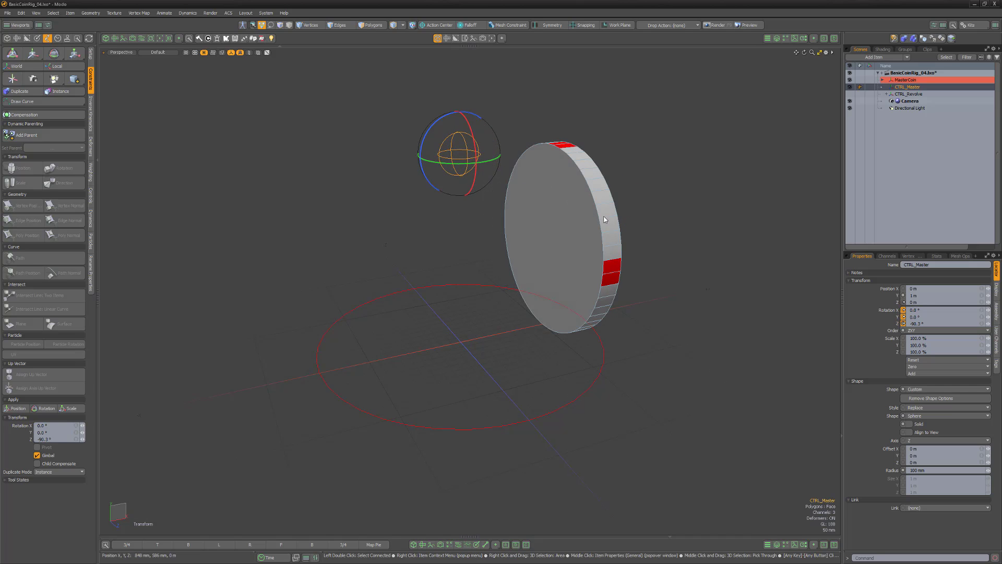
{"action": "key", "text": "w"}
{"action": "left_click_drag", "start_coordinate": [473, 160], "coordinate": [431, 140]}
{"action": "key", "text": "ctrl+z"}
{"action": "key", "text": "e"}
{"action": "key", "text": "w"}
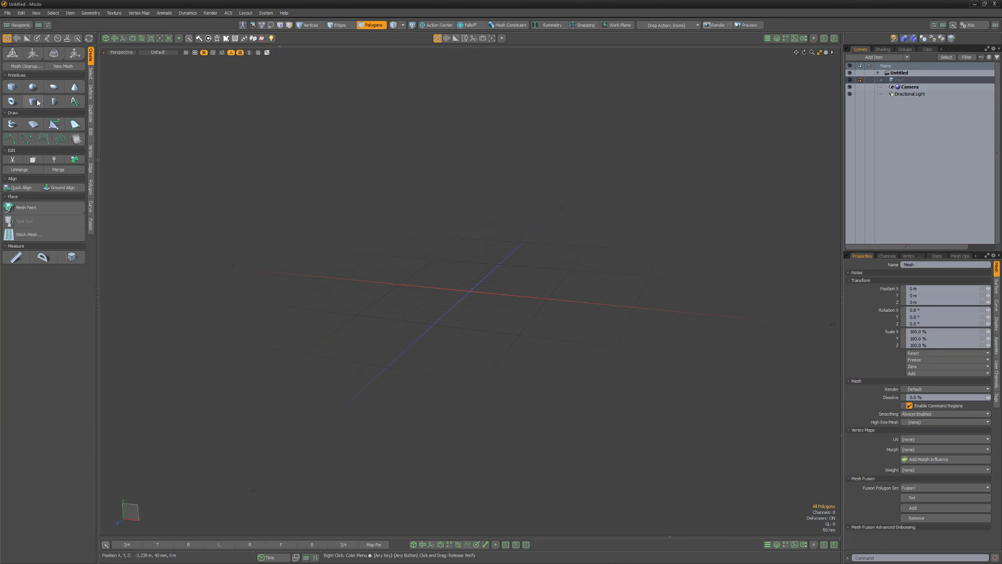
Create a cylinder with a Y radius of 50 mm and 48 sides, and rename its mesh Coin
{"action": "left_click", "coordinate": [38, 102]}
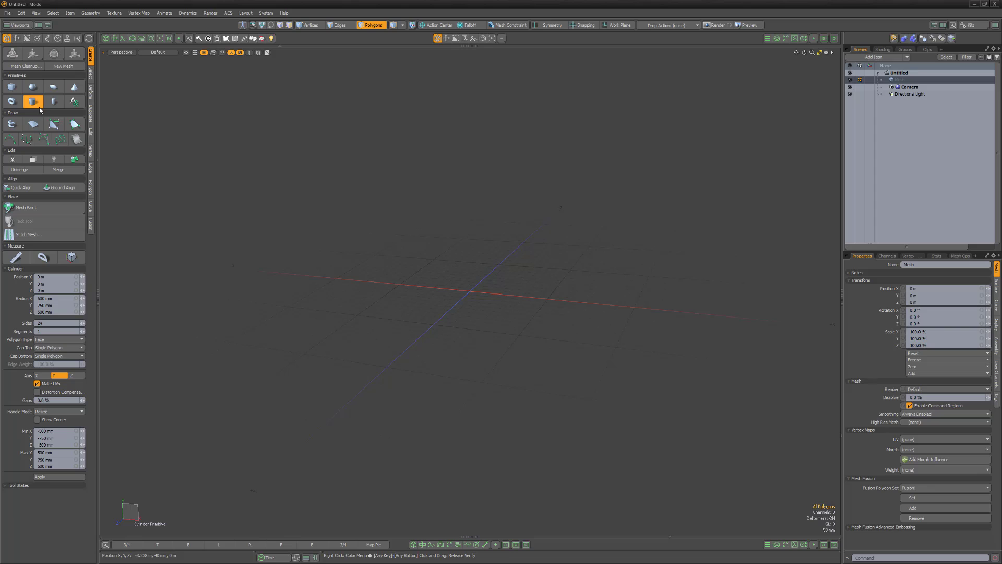
{"action": "double_click", "coordinate": [44, 306]}
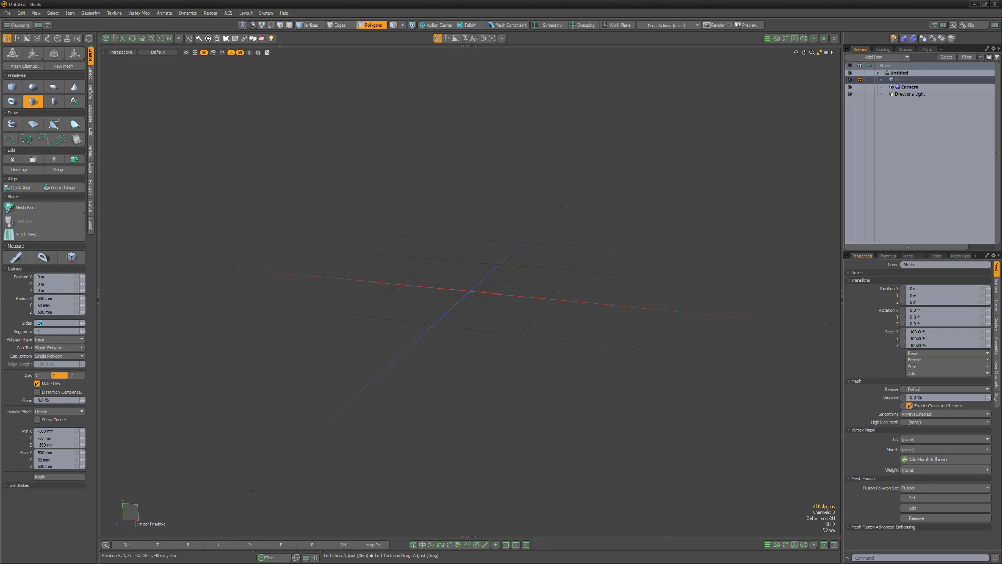
{"action": "left_click", "coordinate": [59, 477]}
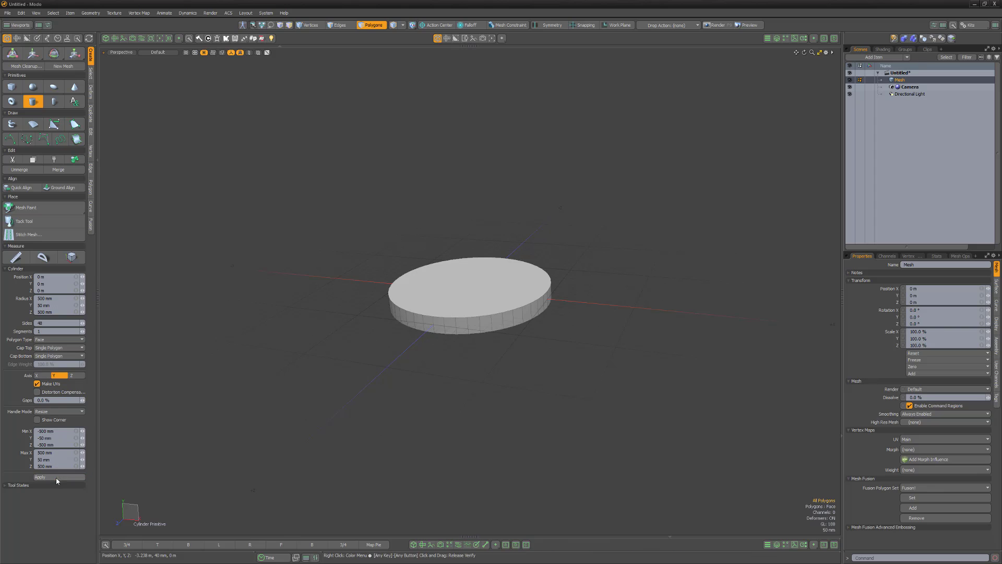
{"action": "key", "text": "F2"}
{"action": "type", "text": "Coin"}
{"action": "key", "text": "Return"}
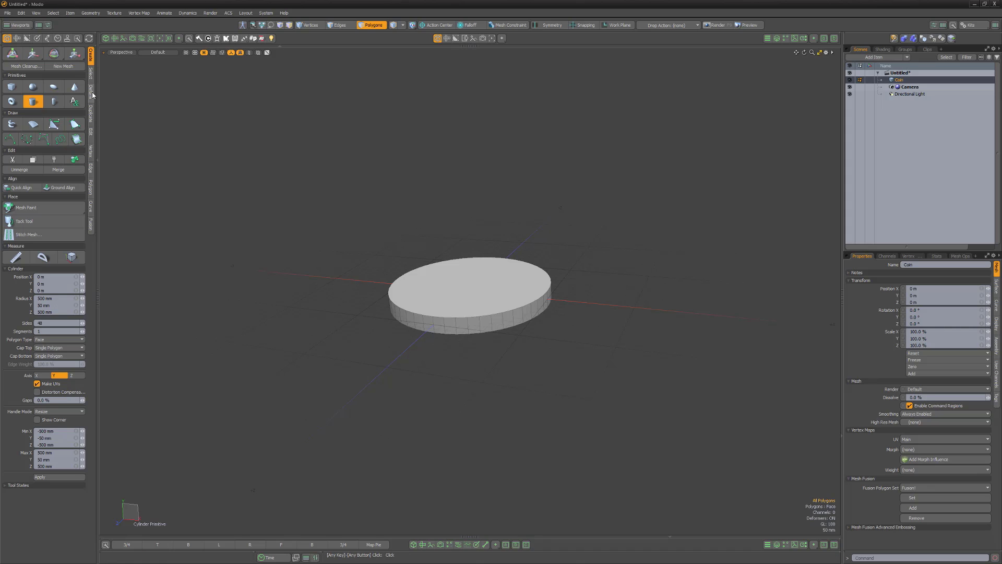
Drop the coin onto the ground plane with Ground Align and assign it a material named Coin
{"action": "left_click", "coordinate": [91, 92]}
{"action": "left_click", "coordinate": [60, 324]}
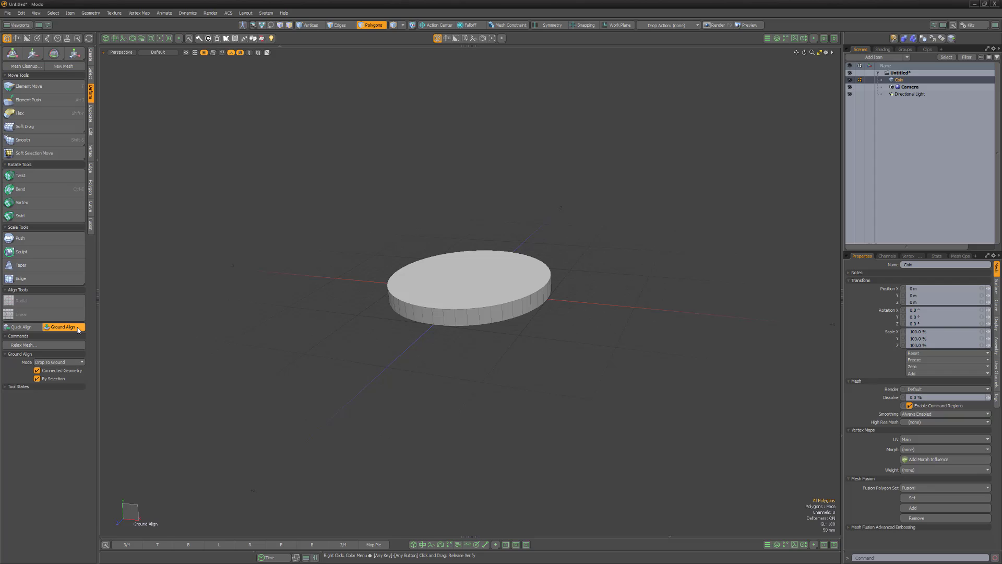
{"action": "left_click", "coordinate": [63, 327]}
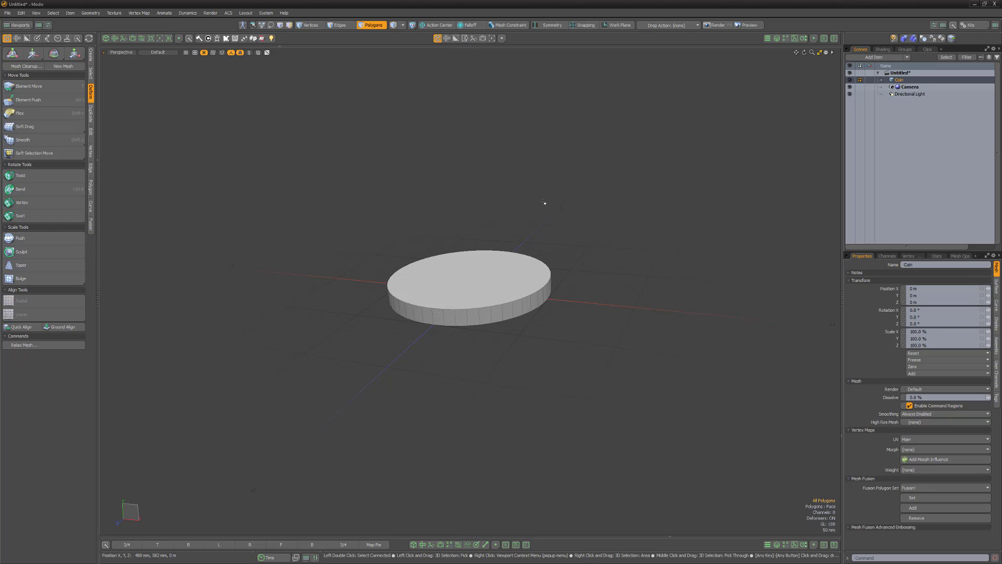
{"action": "key", "text": "m"}
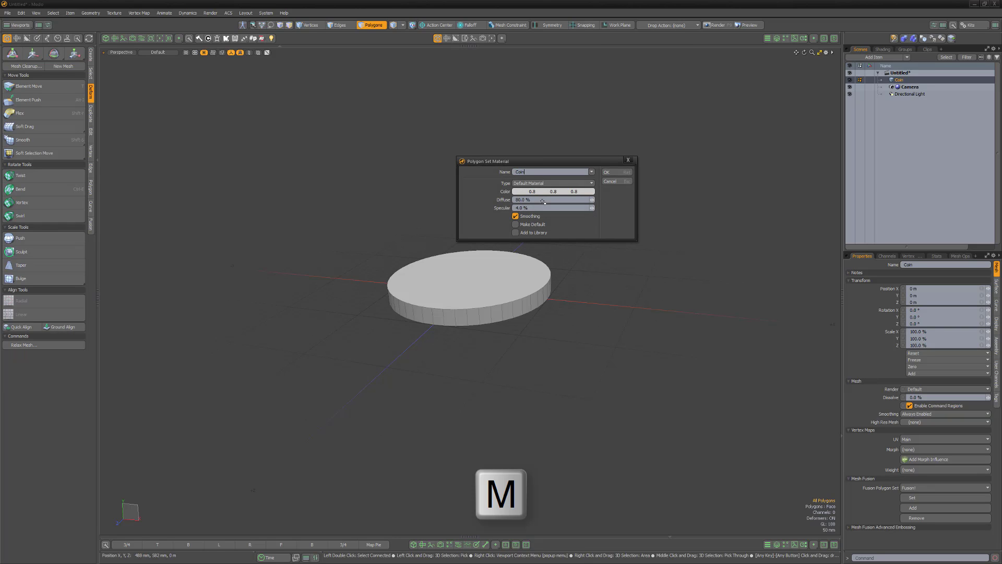
{"action": "key", "text": "Return"}
Select pairs of adjacent side polygons at the four quarter points of the coin's rim and assign them a red material named Coin_Sides
{"action": "left_click", "coordinate": [437, 318]}
{"action": "left_click", "coordinate": [444, 318], "text": "shift"}
{"action": "left_click_drag", "start_coordinate": [444, 318], "coordinate": [399, 310], "text": "alt"}
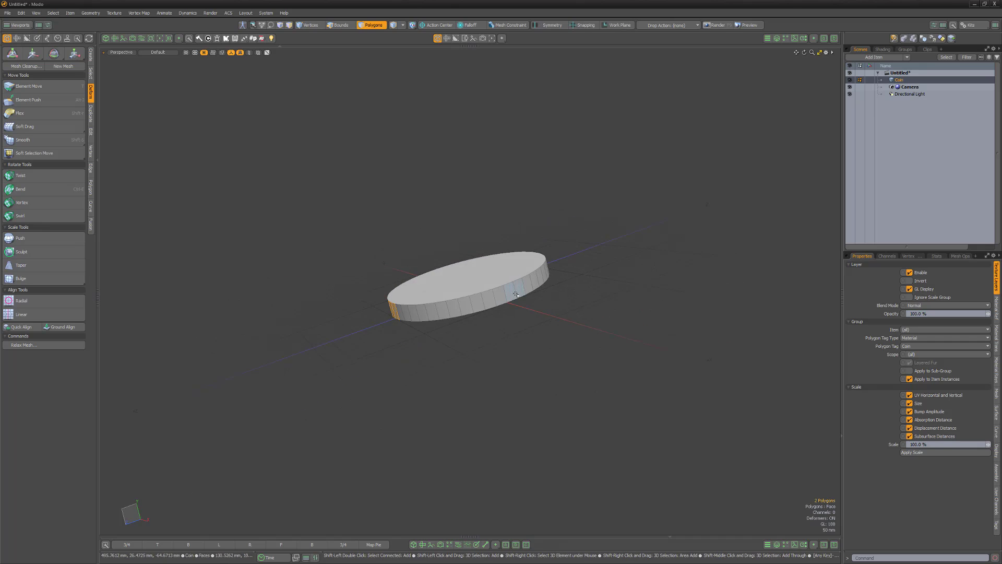
{"action": "left_click_drag", "start_coordinate": [515, 294], "coordinate": [508, 296], "text": "shift"}
{"action": "left_click_drag", "start_coordinate": [508, 297], "coordinate": [302, 298], "text": "alt"}
{"action": "left_click_drag", "start_coordinate": [470, 308], "coordinate": [481, 306], "text": "shift"}
{"action": "left_click_drag", "start_coordinate": [578, 308], "coordinate": [540, 327], "text": "alt"}
{"action": "left_click_drag", "start_coordinate": [587, 292], "coordinate": [454, 292], "text": "alt"}
{"action": "mouse_move", "coordinate": [491, 295]}
{"action": "left_mouse_down", "text": "shift"}
{"action": "mouse_move", "coordinate": [514, 287]}
{"action": "mouse_move", "coordinate": [546, 296]}
{"action": "left_mouse_up", "text": "shift"}
{"action": "left_click", "coordinate": [498, 294], "text": "ctrl"}
{"action": "type", "text": "mCoinRed"}
{"action": "left_click", "coordinate": [512, 308]}
{"action": "left_click", "coordinate": [444, 316]}
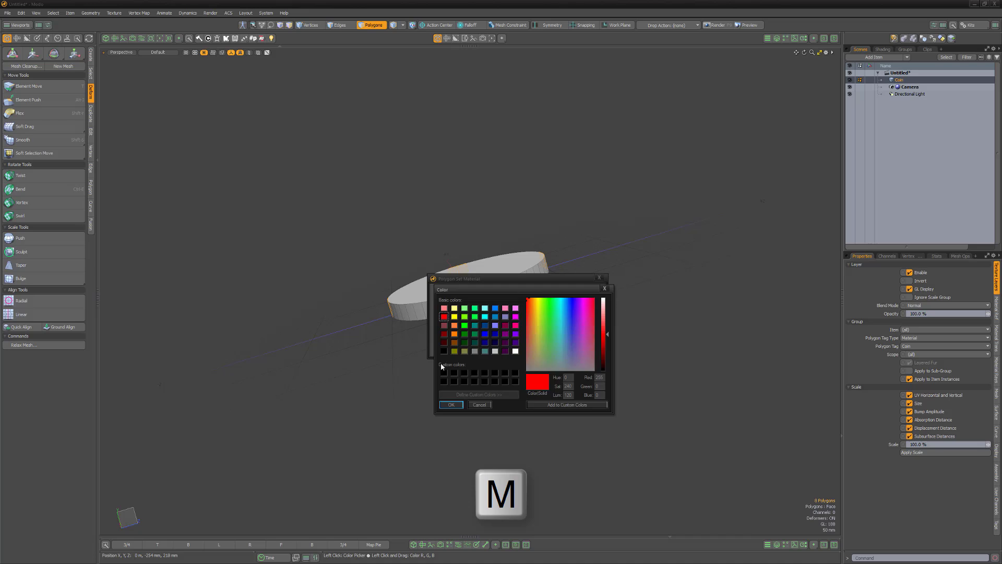
{"action": "left_click", "coordinate": [451, 405]}
{"action": "key", "text": "Return"}
{"action": "key", "text": "a"}
{"action": "left_click_drag", "start_coordinate": [538, 334], "coordinate": [709, 304], "text": "alt"}
{"action": "left_click_drag", "start_coordinate": [454, 395], "coordinate": [435, 396], "text": "alt"}
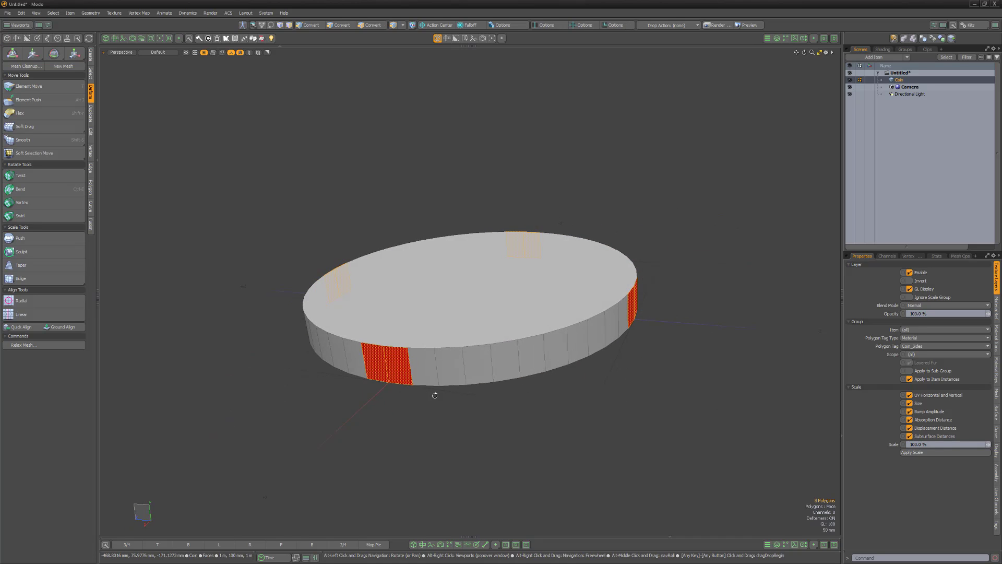
{"action": "left_click", "coordinate": [429, 416]}
Add a locator, rename it MasterCoin, and give it a red editor color
{"action": "left_click", "coordinate": [47, 38]}
{"action": "left_click", "coordinate": [13, 78]}
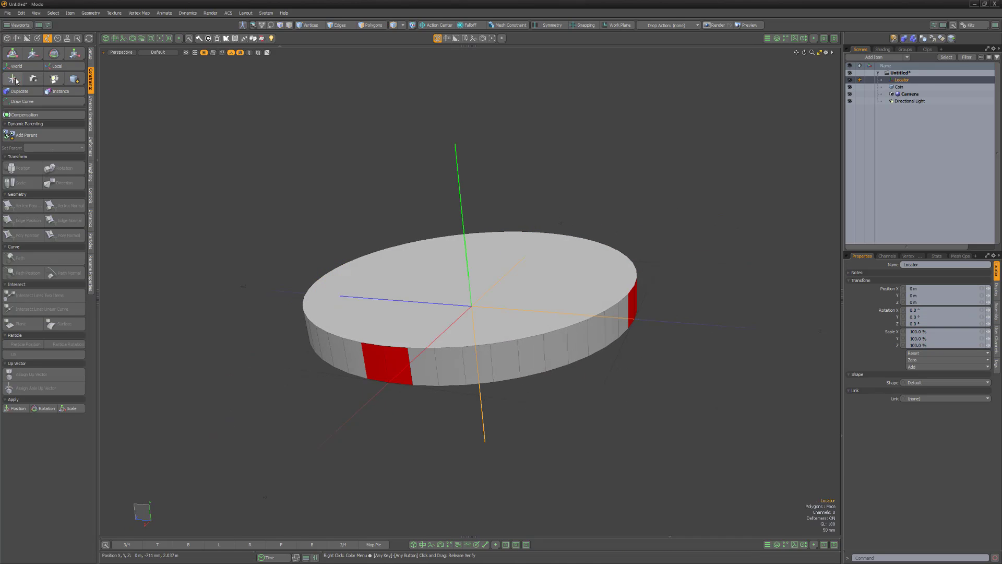
{"action": "double_click", "coordinate": [902, 80]}
{"action": "type", "text": "MasterCoin"}
{"action": "key", "text": "Return"}
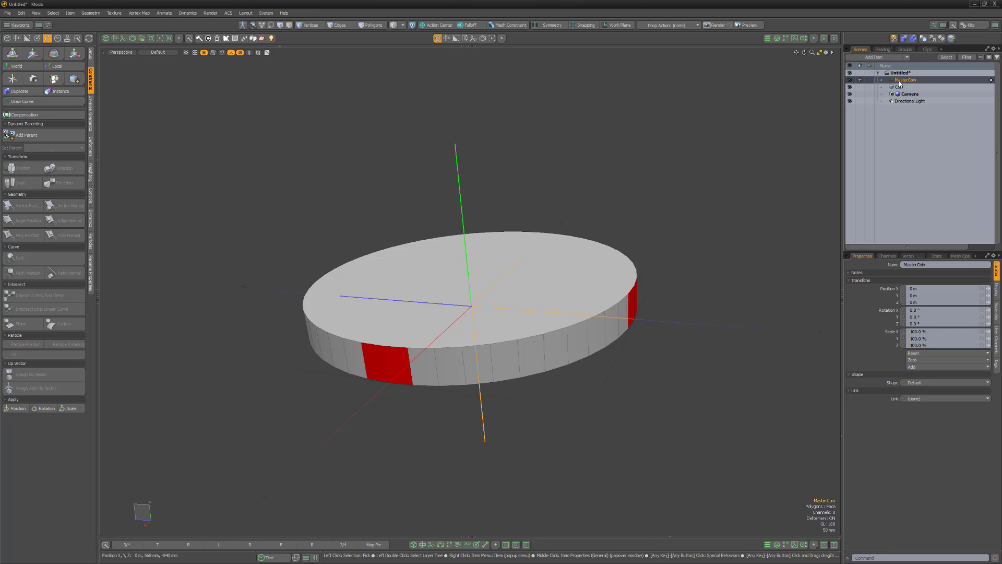
{"action": "right_click", "coordinate": [900, 80]}
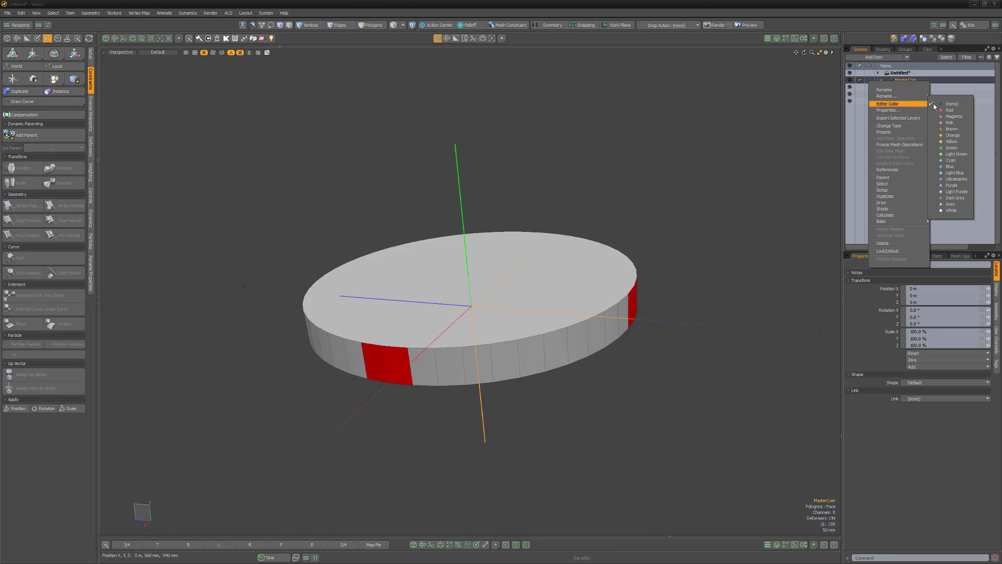
{"action": "left_click", "coordinate": [957, 108]}
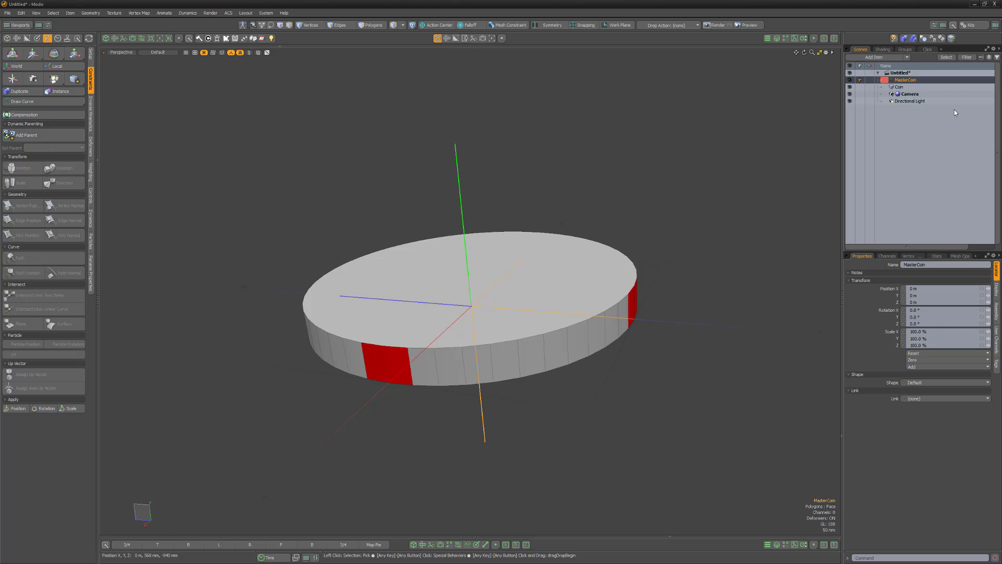
Give the MasterCoin locator a custom, non-solid circle shape on the Y axis with a 750 mm radius
{"action": "left_click", "coordinate": [935, 384]}
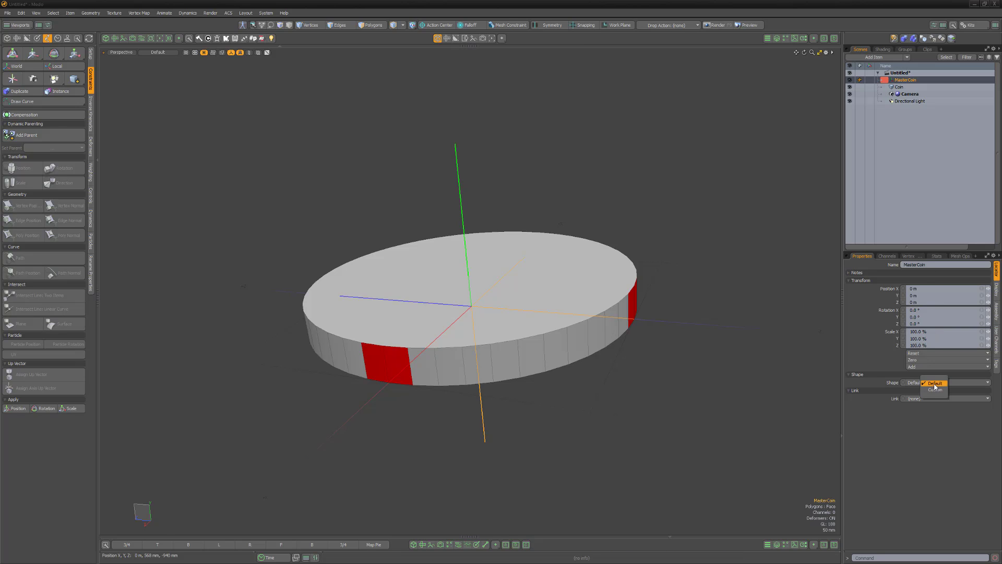
{"action": "left_click", "coordinate": [939, 389]}
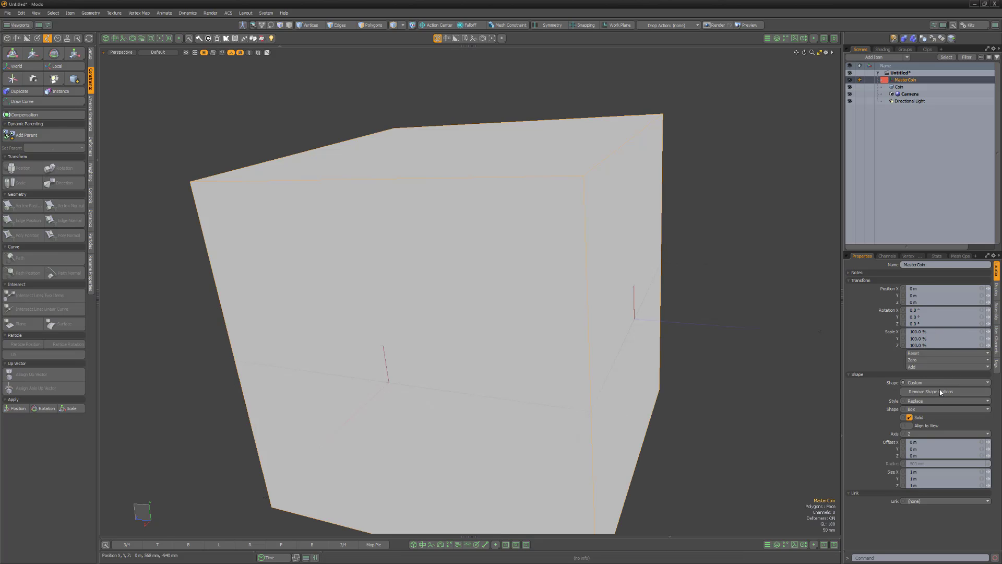
{"action": "left_click", "coordinate": [931, 410]}
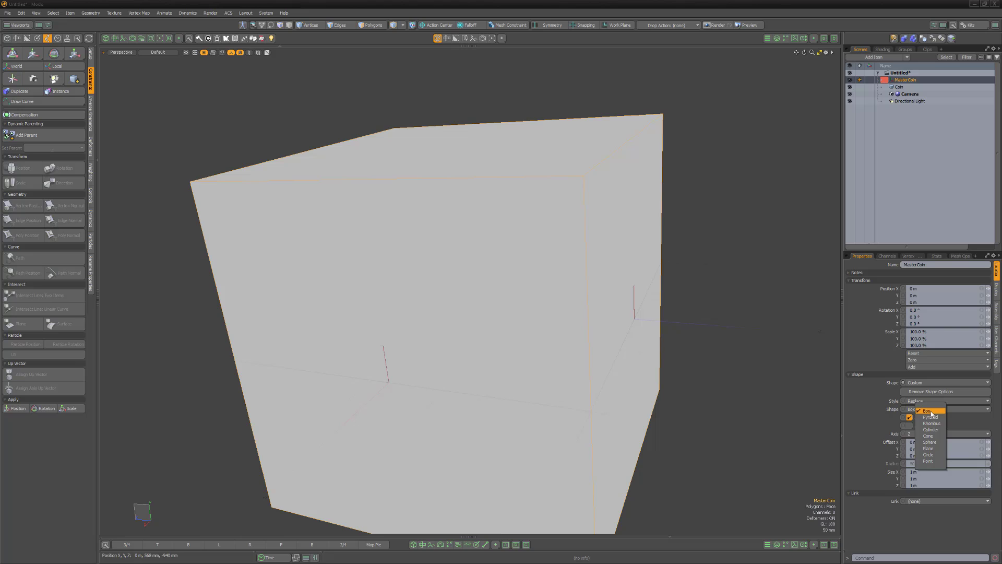
{"action": "left_click", "coordinate": [934, 454]}
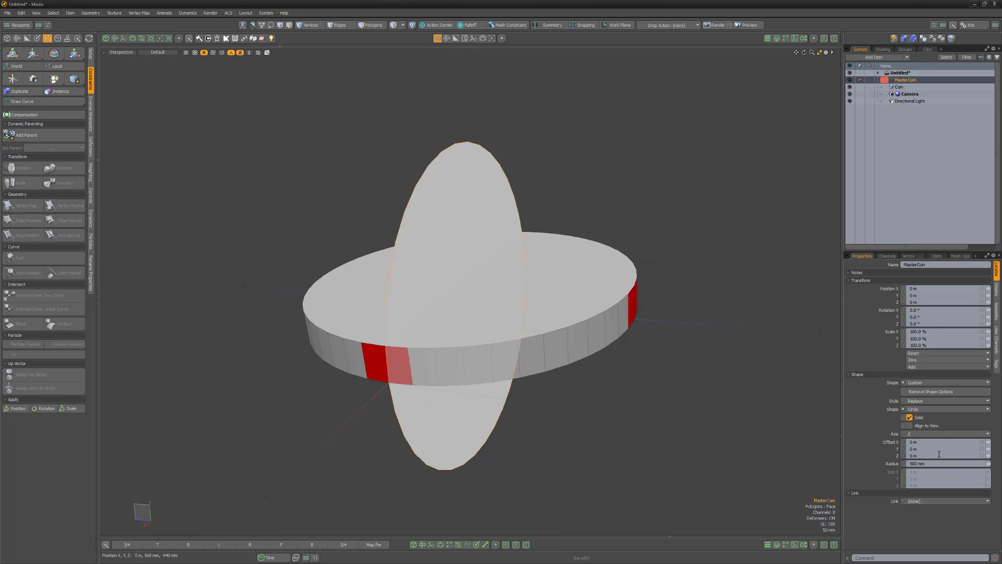
{"action": "left_click", "coordinate": [910, 418]}
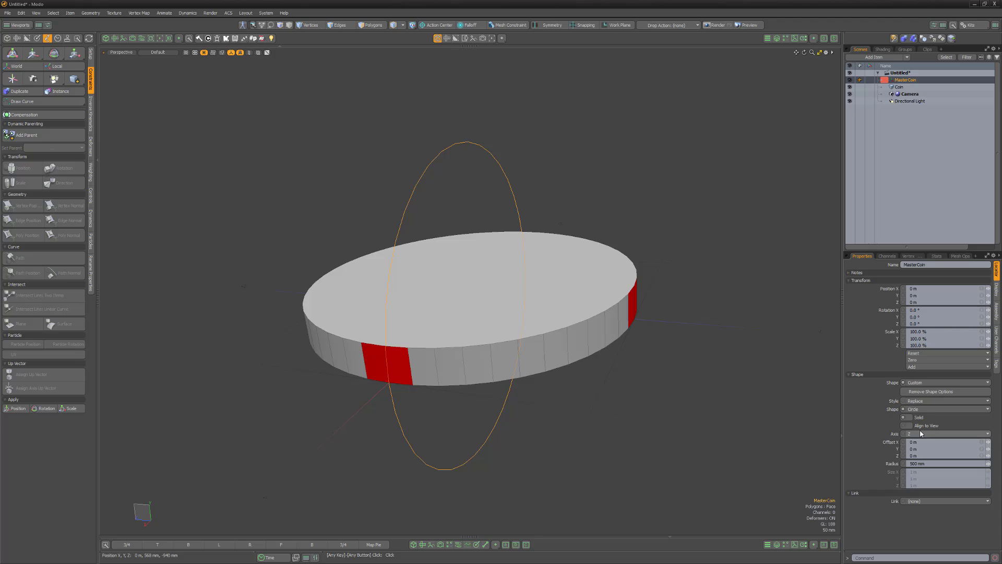
{"action": "left_click", "coordinate": [921, 434]}
{"action": "left_click", "coordinate": [923, 426]}
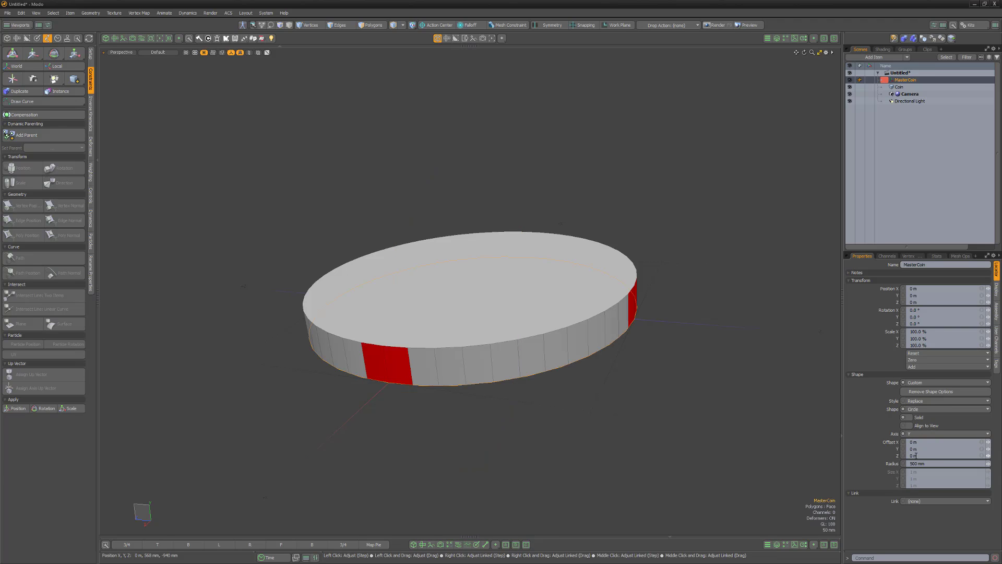
{"action": "left_click", "coordinate": [922, 463]}
{"action": "type", "text": "750"}
{"action": "key", "text": "Return"}
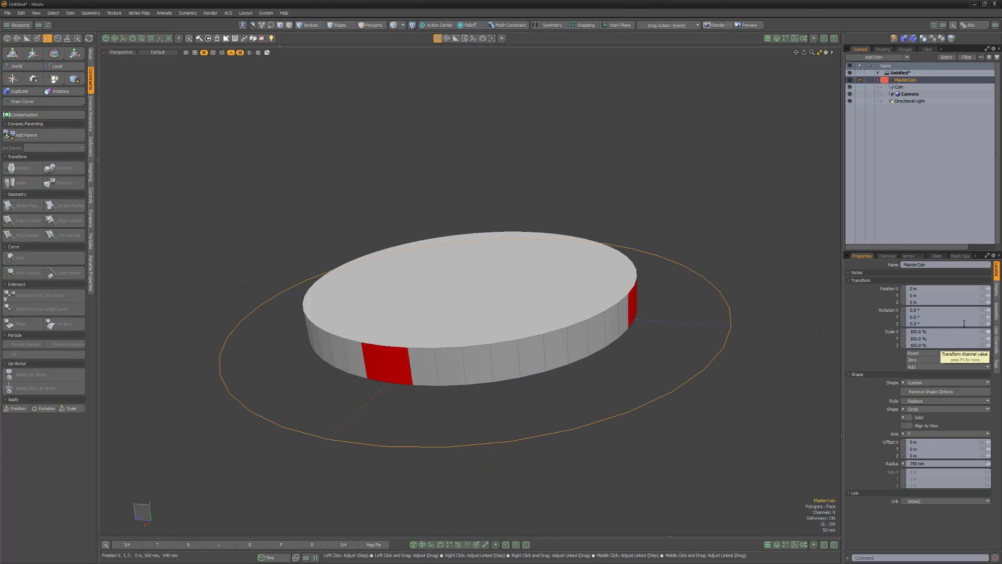
Add draw options to MasterCoin and set its wireframe to a red user color
{"action": "left_click", "coordinate": [997, 290]}
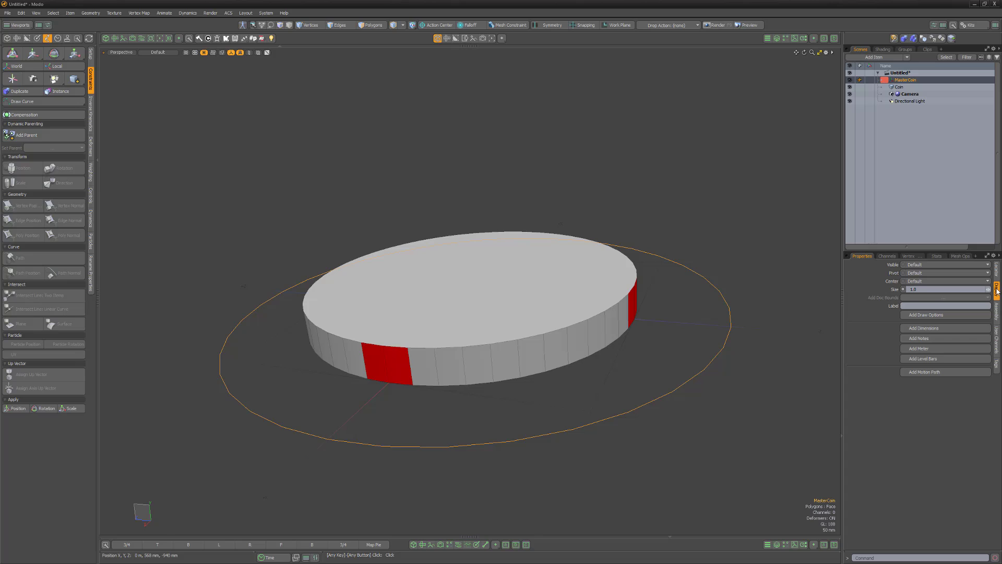
{"action": "left_click", "coordinate": [933, 316]}
{"action": "left_click", "coordinate": [913, 334]}
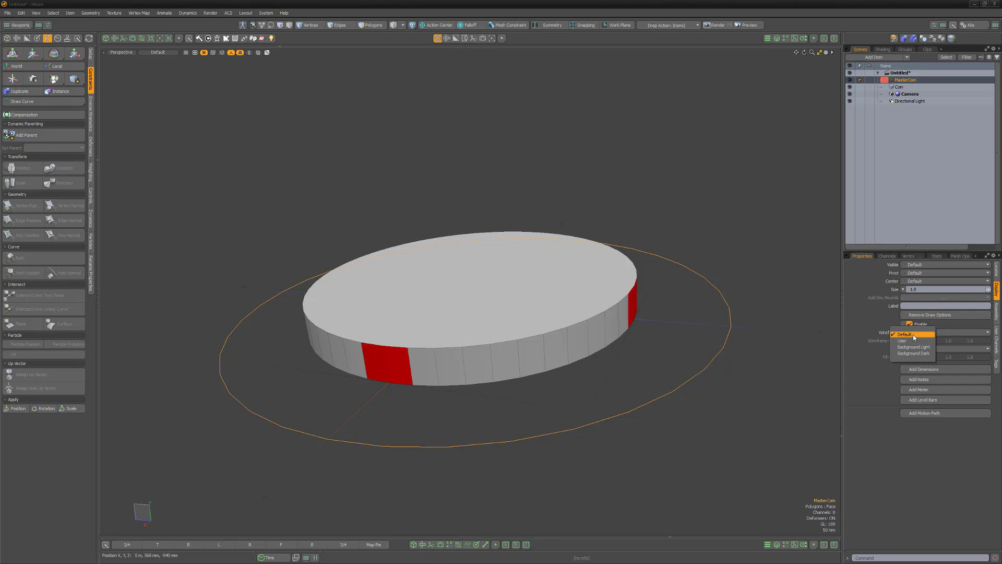
{"action": "left_click", "coordinate": [915, 341]}
{"action": "left_click", "coordinate": [915, 341]}
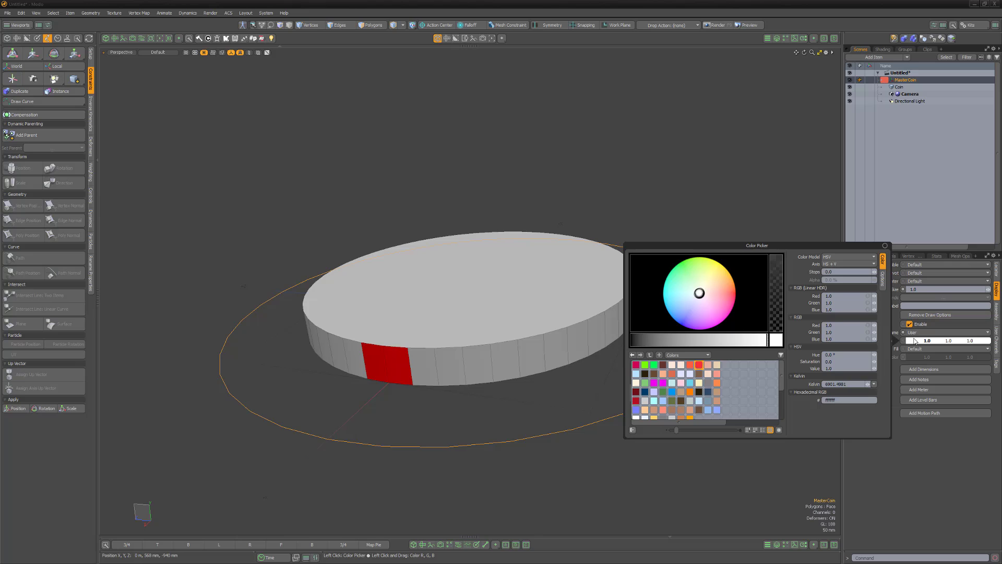
{"action": "left_click", "coordinate": [699, 365]}
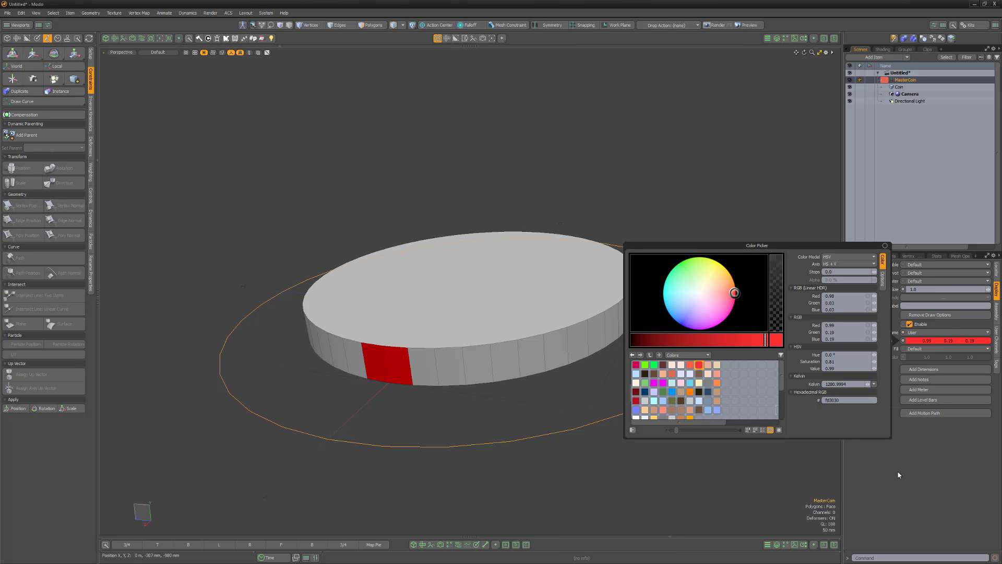
{"action": "left_click", "coordinate": [781, 450]}
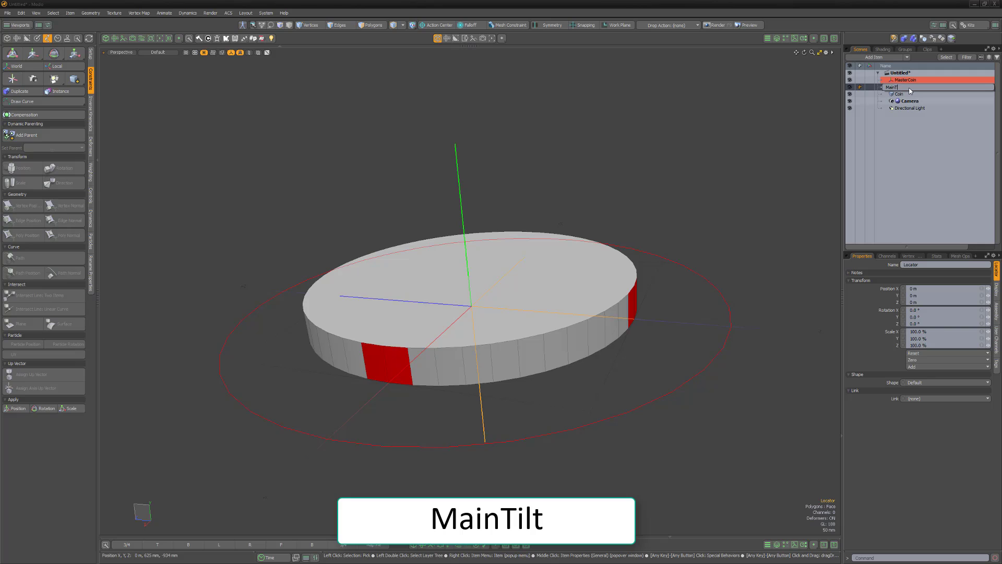
Name the new locator MainTilt and give it a blue editor color
{"action": "right_click", "coordinate": [910, 90]}
{"action": "mouse_move", "coordinate": [908, 111]}
{"action": "left_click", "coordinate": [962, 173]}
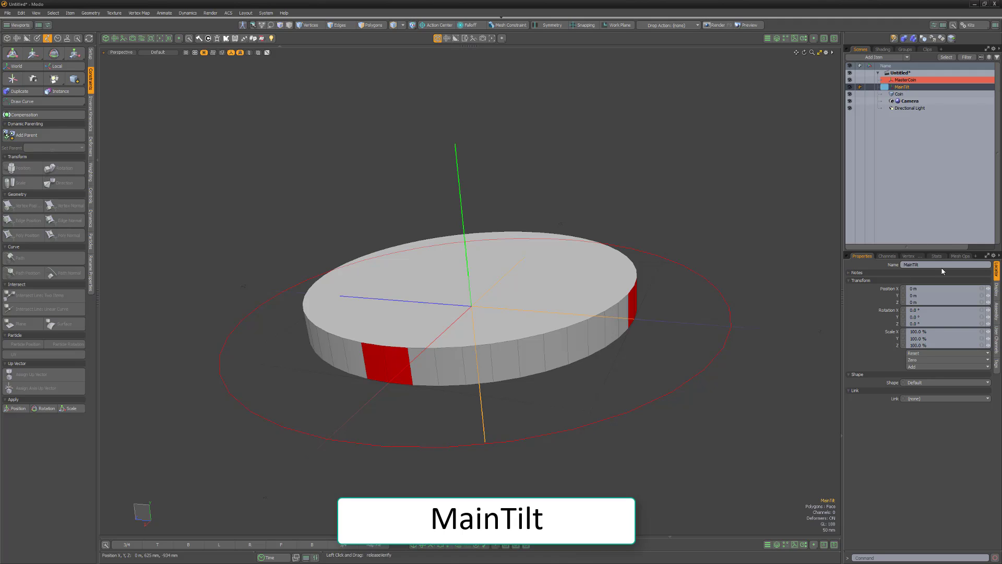
Set the MainTilt locator's X position to 500 mm, at the edge of the coin
{"action": "left_click", "coordinate": [920, 288]}
{"action": "left_click_drag", "start_coordinate": [904, 291], "coordinate": [885, 293]}
{"action": "type", "text": ".5"}
{"action": "key", "text": "Return"}
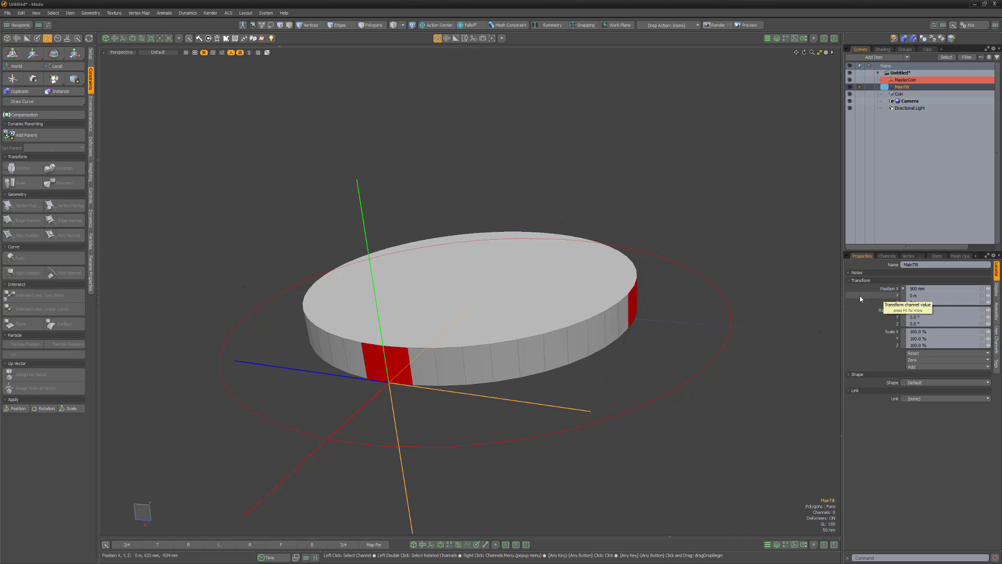
Give the MainTilt locator a custom, non-solid circle shape with a 200 mm radius
{"action": "left_click_drag", "start_coordinate": [590, 369], "coordinate": [798, 358], "text": "alt"}
{"action": "left_click", "coordinate": [930, 382]}
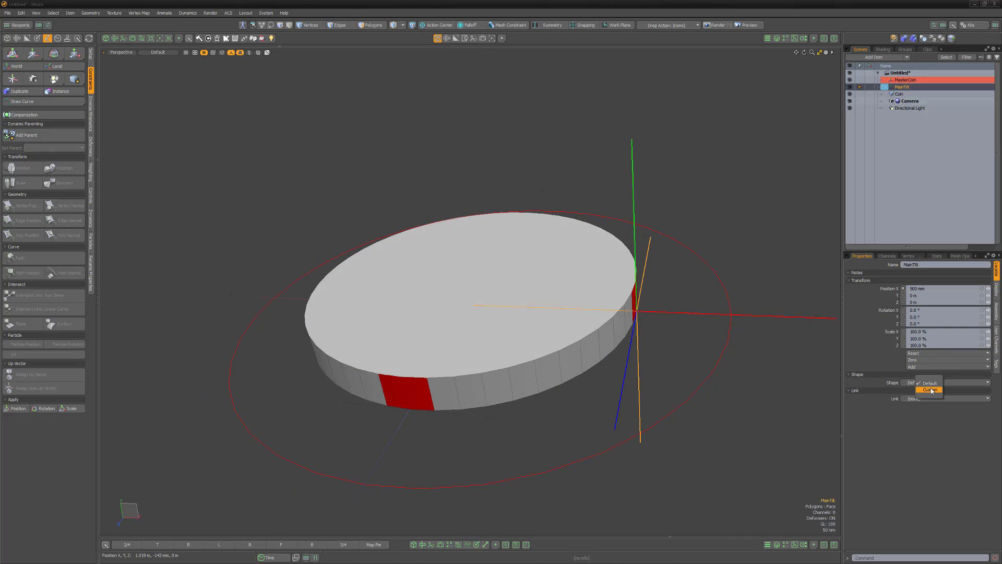
{"action": "left_click", "coordinate": [931, 389]}
{"action": "left_click", "coordinate": [913, 411]}
{"action": "left_click", "coordinate": [916, 460]}
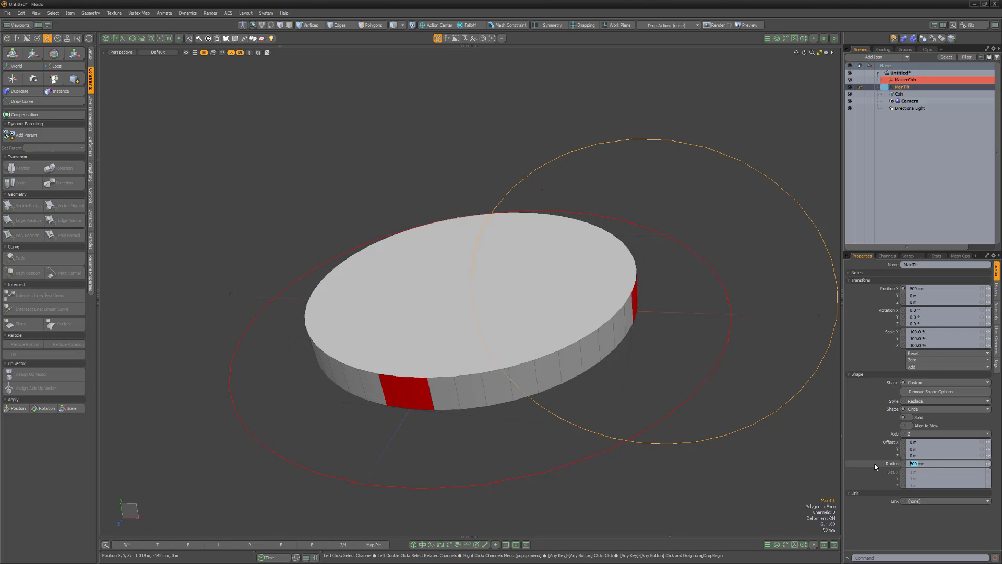
{"action": "type", "text": "200"}
{"action": "key", "text": "Return"}
Add draw options to MainTilt and set its wireframe to a light blue user color (0.56, 0.73, 0.94)
{"action": "left_click", "coordinate": [995, 290]}
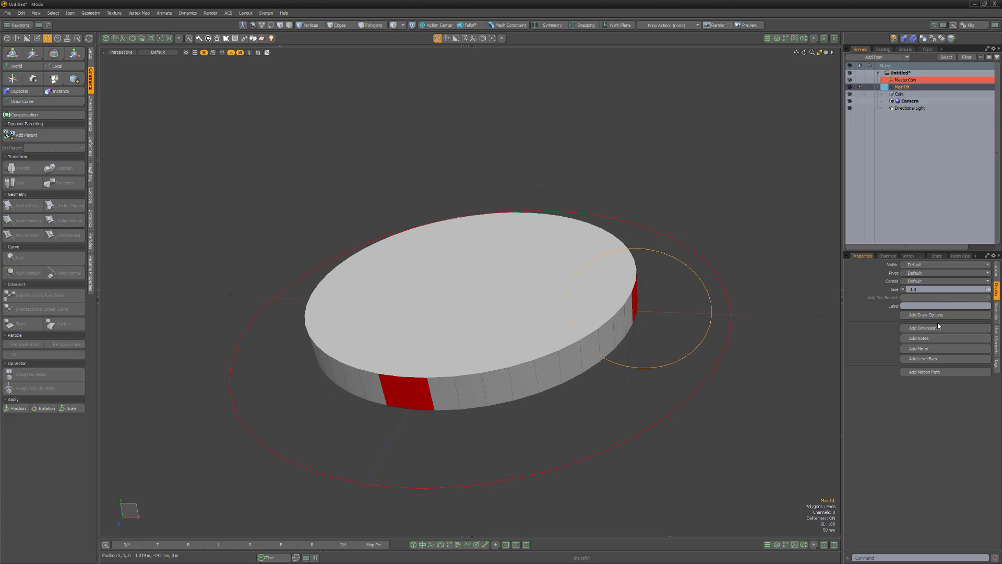
{"action": "left_click", "coordinate": [935, 316]}
{"action": "left_click", "coordinate": [926, 332]}
{"action": "left_click", "coordinate": [914, 349]}
{"action": "left_click", "coordinate": [911, 341]}
{"action": "left_click", "coordinate": [680, 307]}
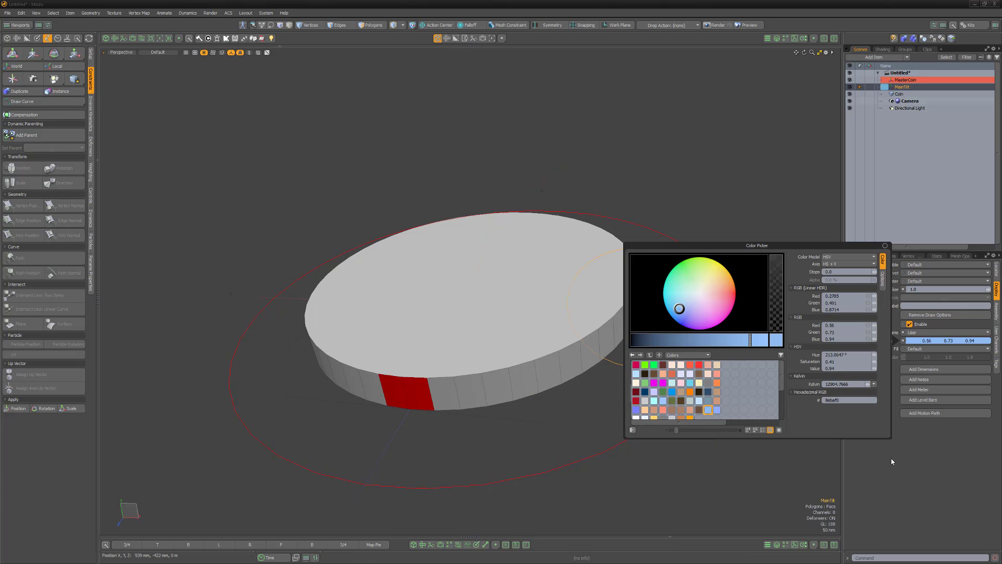
Close the color picker, add a new locator and name it CTRL_Center
{"action": "key", "text": "Escape"}
{"action": "left_click", "coordinate": [13, 78]}
{"action": "left_click", "coordinate": [907, 95]}
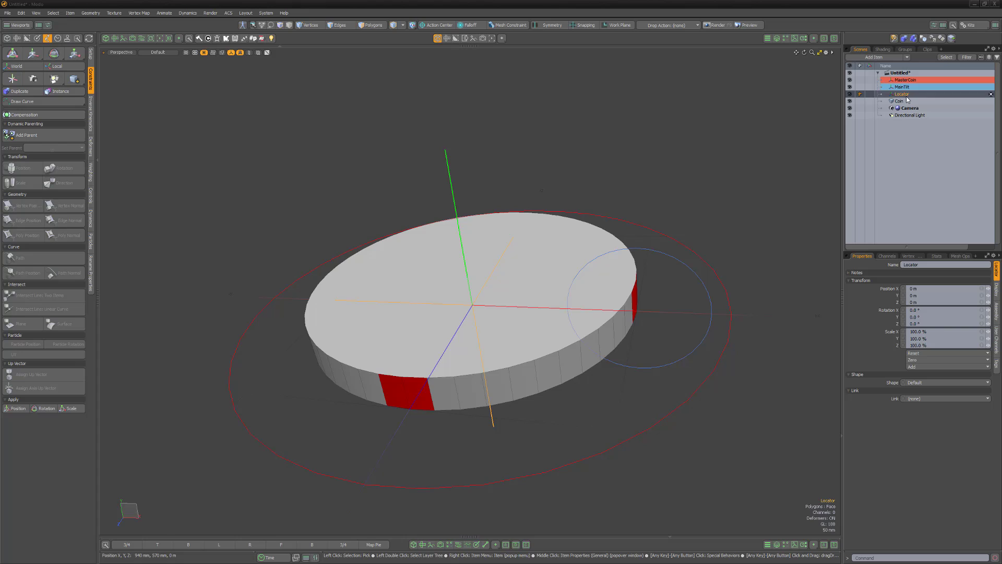
{"action": "type", "text": "CTRL_Center"}
{"action": "key", "text": "Return"}
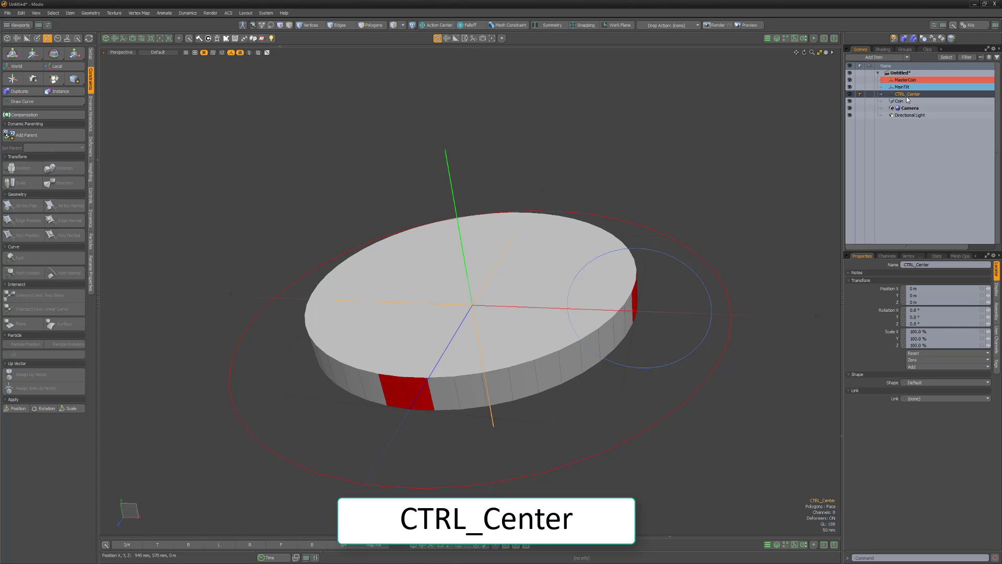
Set CTRL_Center's Y position to 50 mm and its display size to 0.25
{"action": "left_click", "coordinate": [923, 296]}
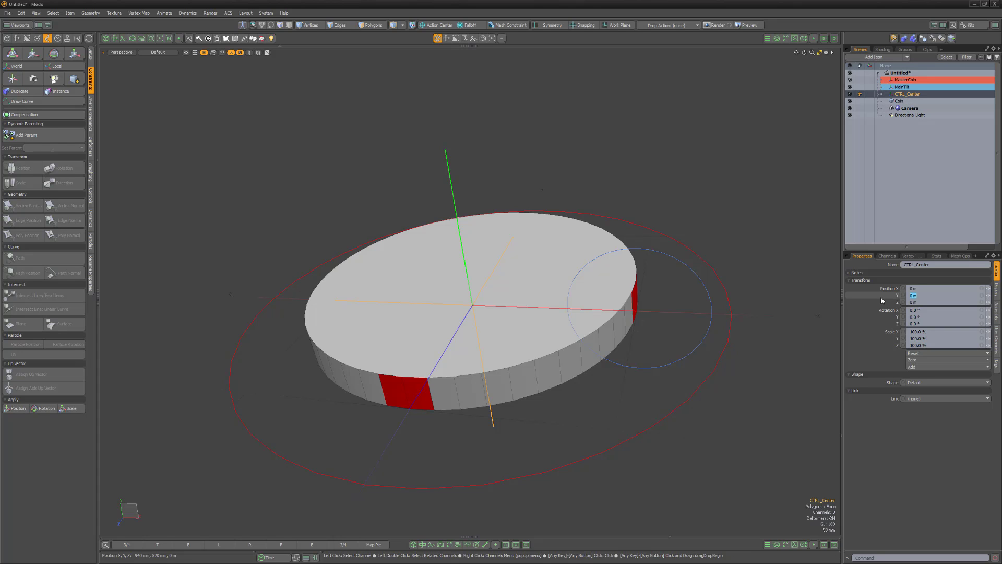
{"action": "type", "text": "50mm"}
{"action": "key", "text": "Return"}
{"action": "left_click", "coordinate": [996, 292]}
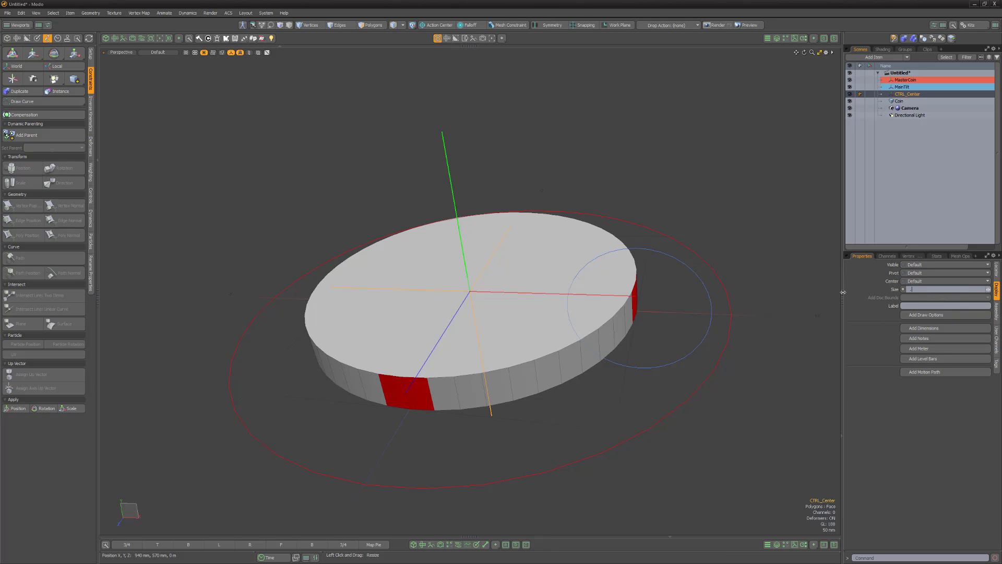
Duplicate CTRL_Center and name the copy CTRL_Spin
{"action": "right_click", "coordinate": [926, 96]}
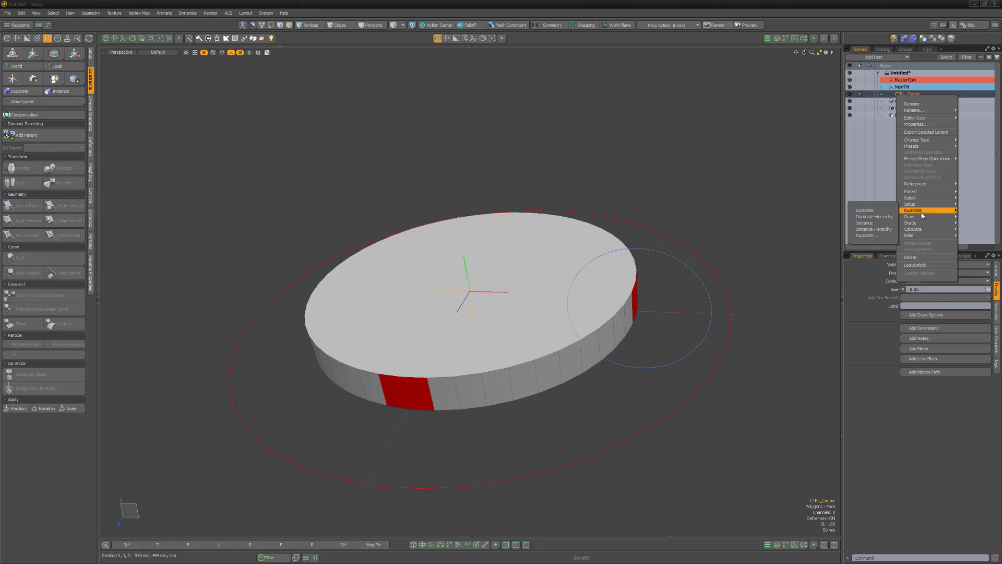
{"action": "left_click", "coordinate": [875, 210]}
{"action": "left_click", "coordinate": [911, 103]}
{"action": "left_click_drag", "start_coordinate": [898, 102], "coordinate": [933, 104]}
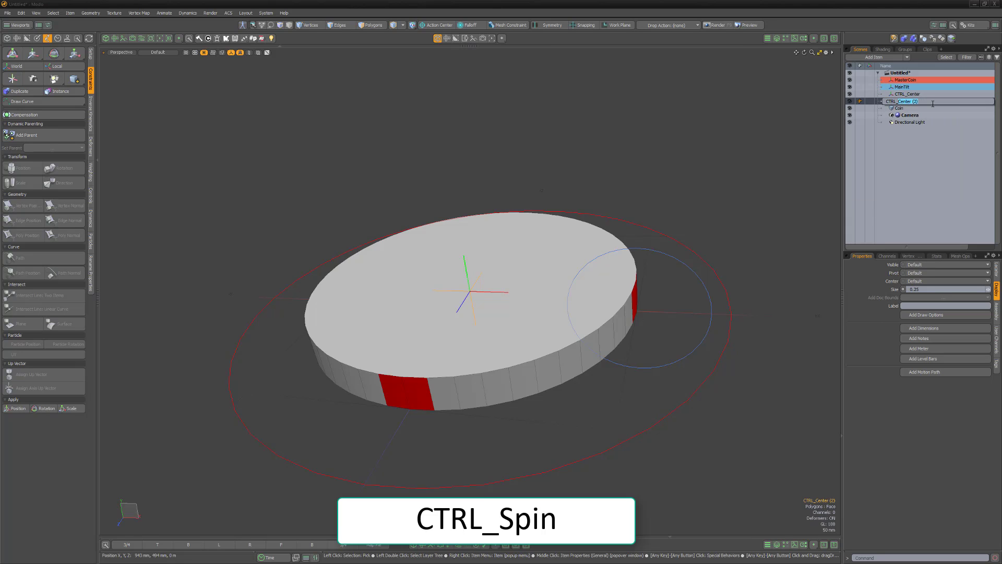
{"action": "type", "text": "Spin"}
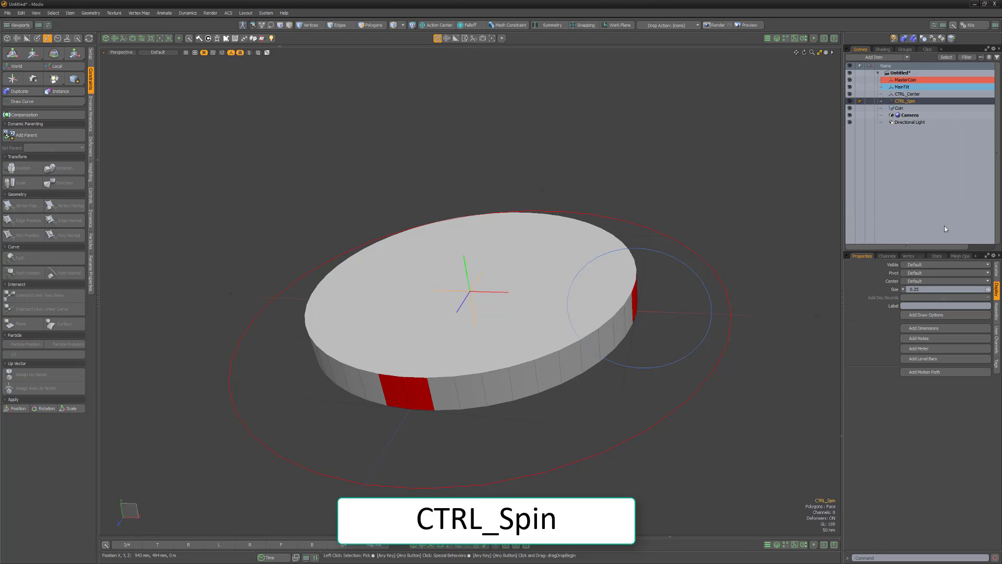
{"action": "key", "text": "Return"}
Give CTRL_Spin a custom, non-solid circle shape on the Y axis with a 200 mm radius, and switch the viewport shading to wireframe
{"action": "left_click", "coordinate": [938, 384]}
{"action": "left_click", "coordinate": [939, 390]}
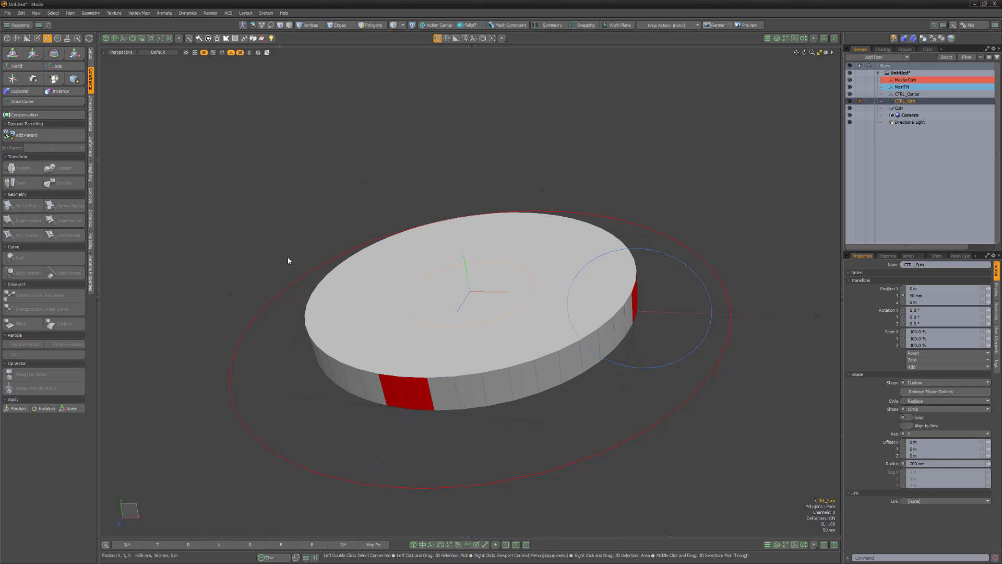
{"action": "left_click", "coordinate": [287, 257]}
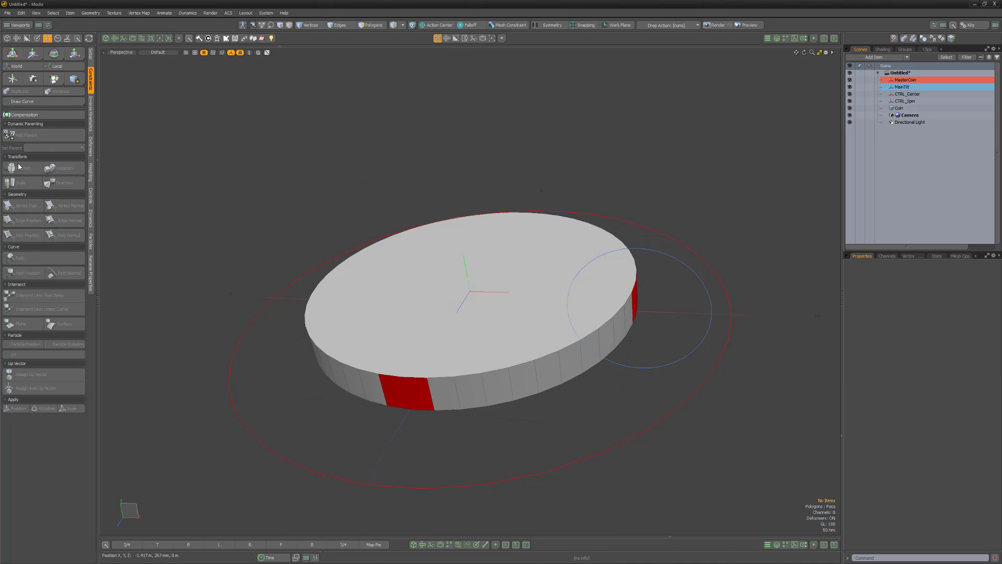
{"action": "left_click", "coordinate": [164, 55]}
{"action": "left_click", "coordinate": [164, 63]}
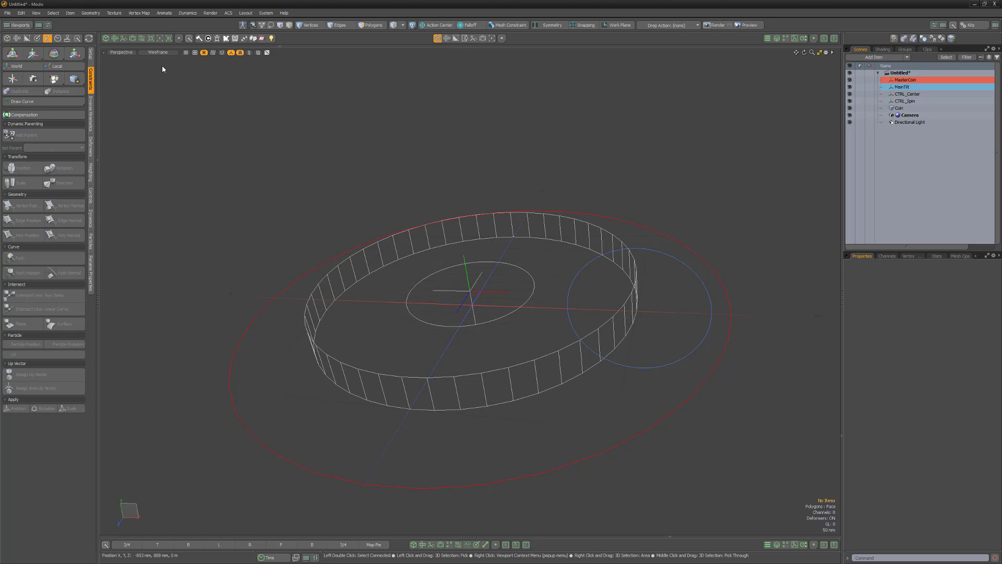
Add a new locator named CTRL_Bank_RT and set its X position to 500 mm
{"action": "left_click", "coordinate": [33, 79]}
{"action": "double_click", "coordinate": [910, 108]}
{"action": "type", "text": "CTRL_"}
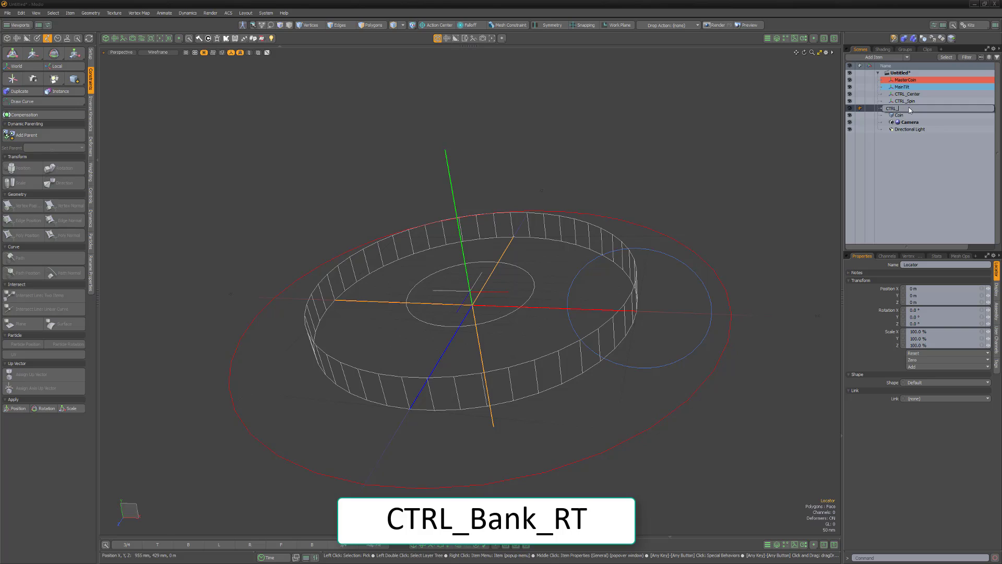
{"action": "type", "text": "Bank_RT"}
{"action": "key", "text": "Return"}
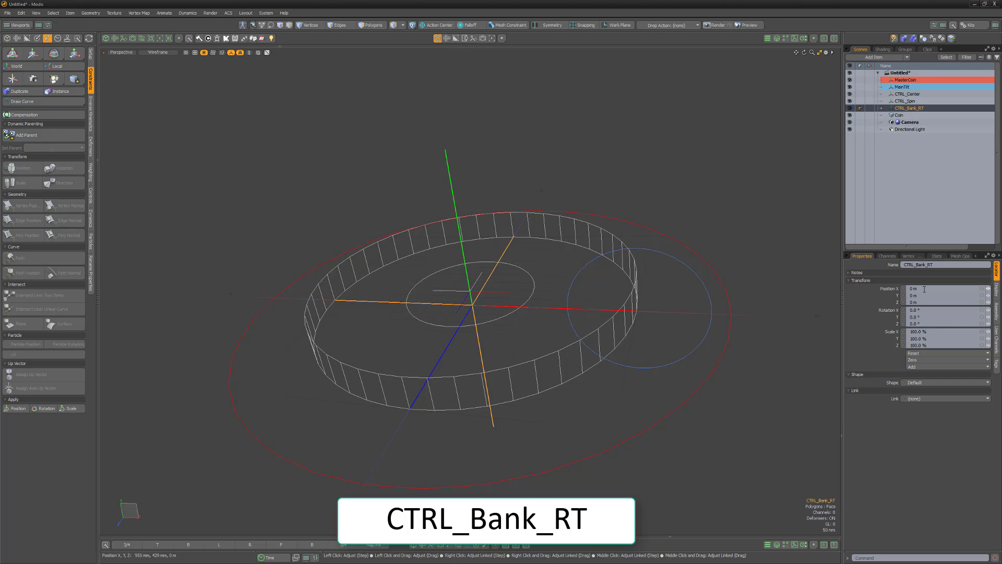
{"action": "type", "text": "500mm"}
{"action": "key", "text": "Return"}
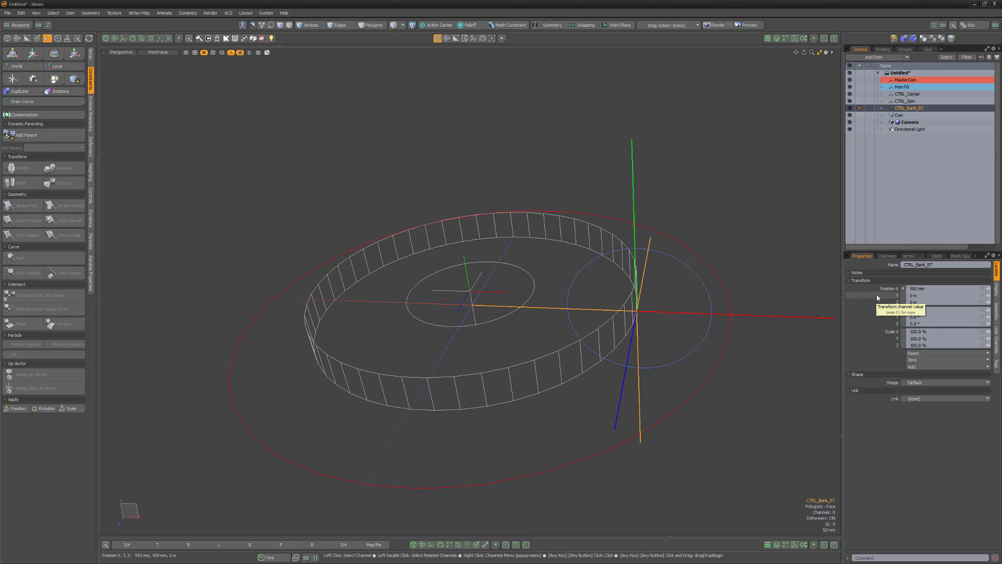
Duplicate CTRL_Bank_RT as CTRL_Bank_LT and set the copy's X position to -500 mm
{"action": "right_click", "coordinate": [886, 109]}
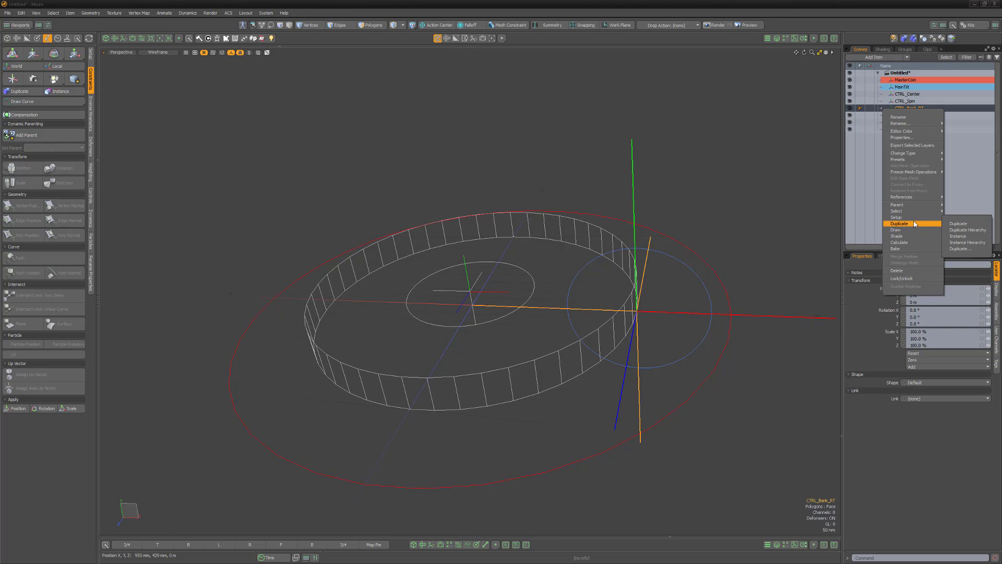
{"action": "left_click", "coordinate": [958, 224]}
{"action": "double_click", "coordinate": [912, 115]}
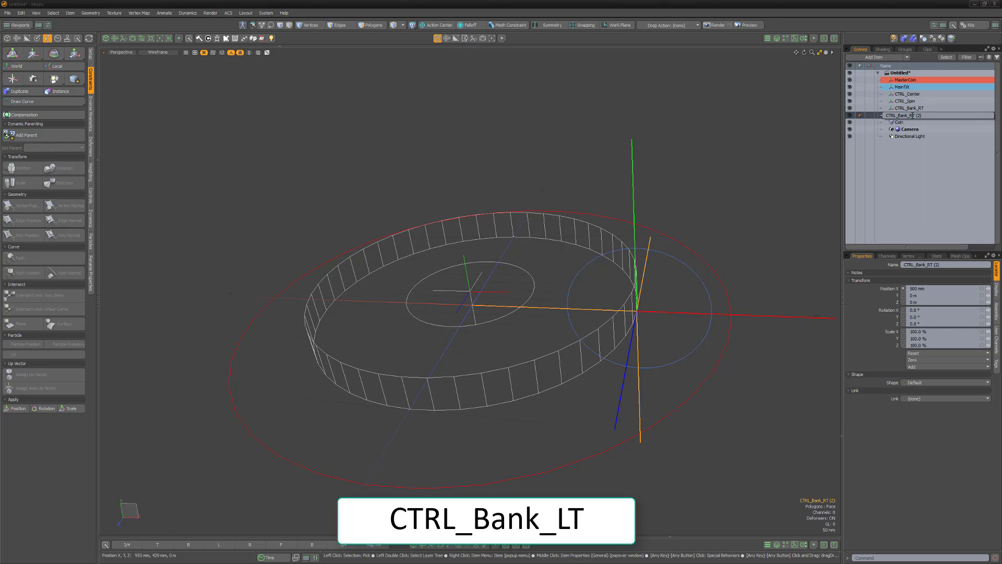
{"action": "type", "text": "CTRL_Bank_LT"}
{"action": "key", "text": "Return"}
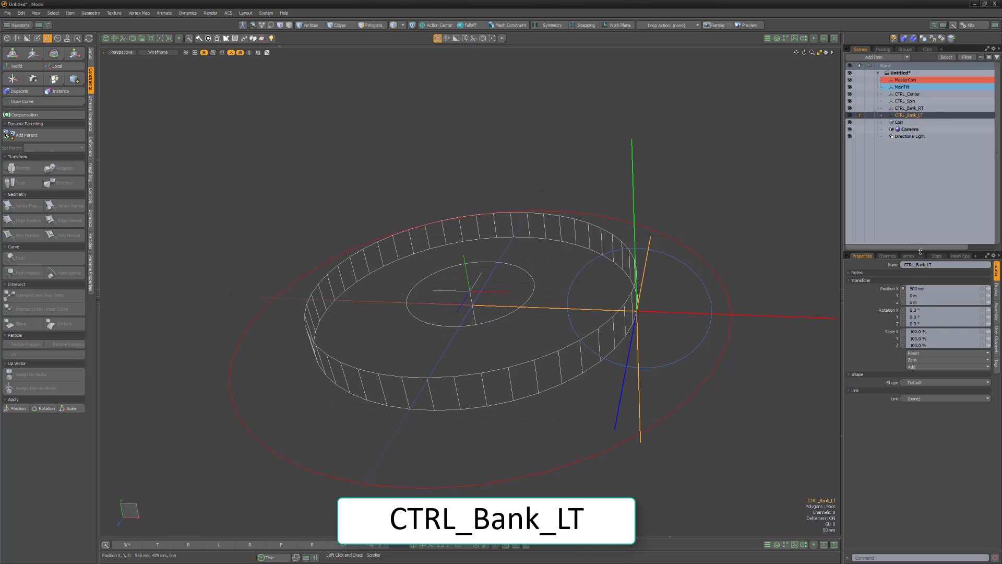
{"action": "left_click", "coordinate": [914, 289]}
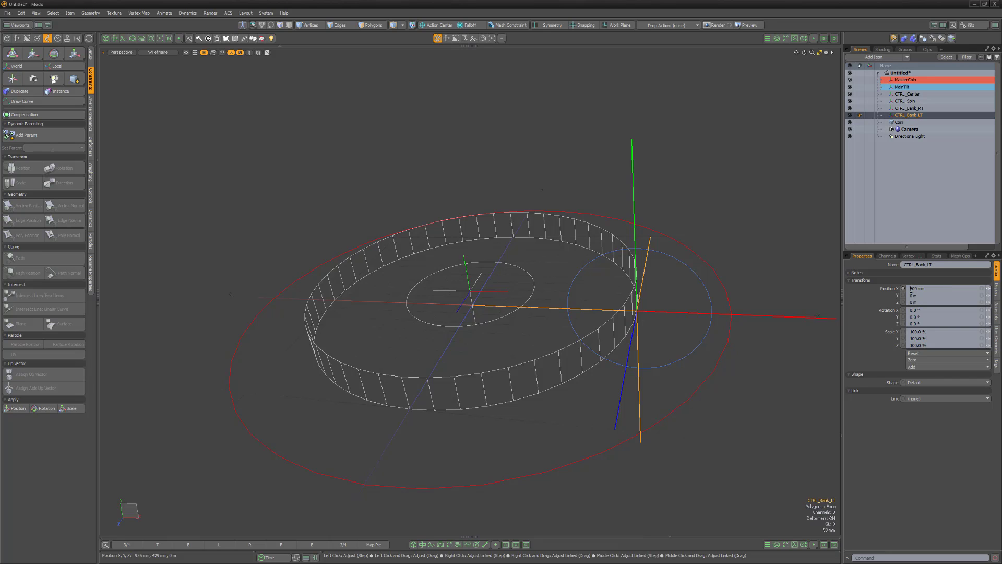
{"action": "type", "text": "-"}
{"action": "key", "text": "Return"}
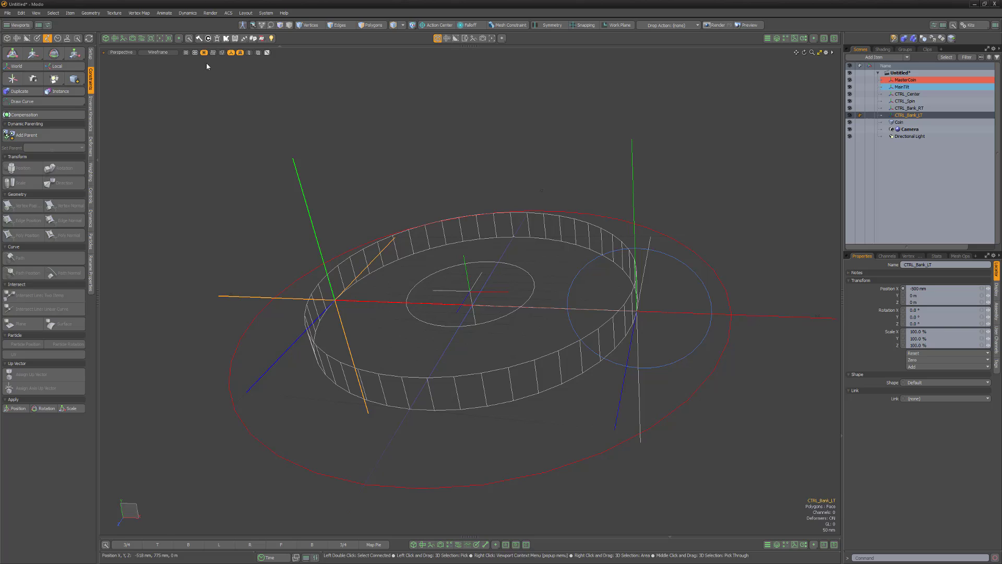
Add a new locator named CTRL_Bank_Front and set its Z position to 500 mm
{"action": "left_click", "coordinate": [12, 78]}
{"action": "double_click", "coordinate": [904, 124]}
{"action": "type", "text": "CTRL_Bank_"}
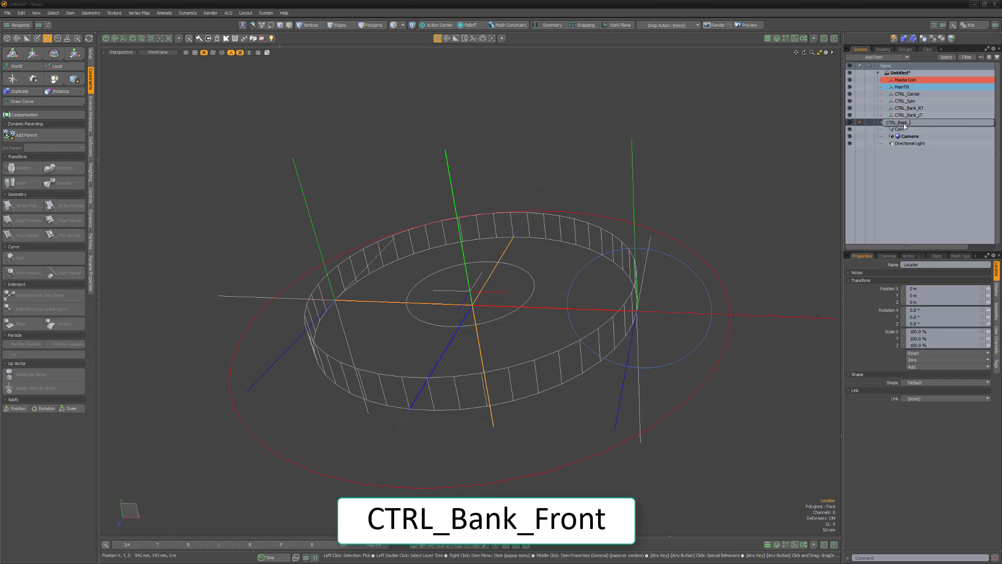
{"action": "type", "text": "Front"}
{"action": "key", "text": "Return"}
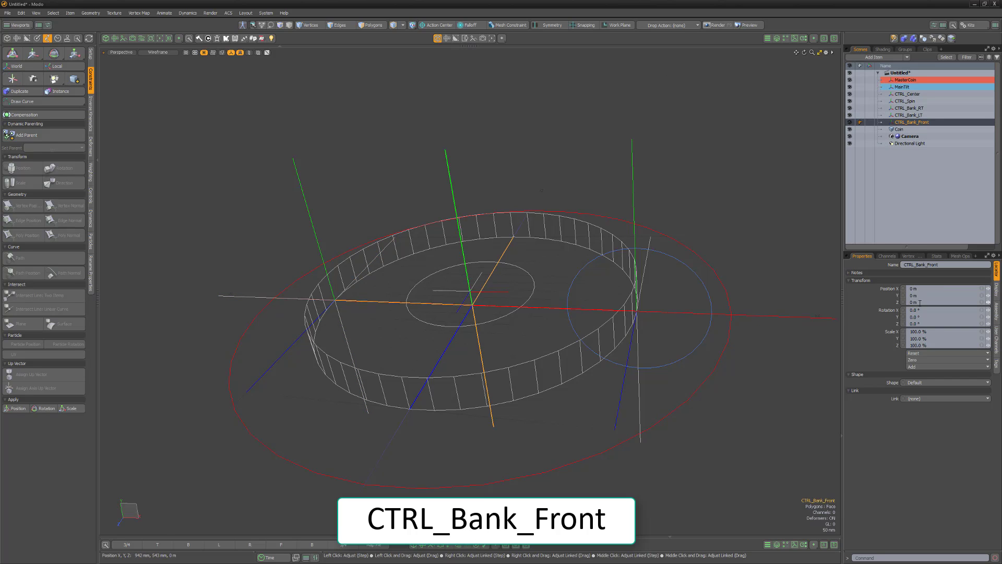
{"action": "type", "text": "500"}
{"action": "key", "text": "Return"}
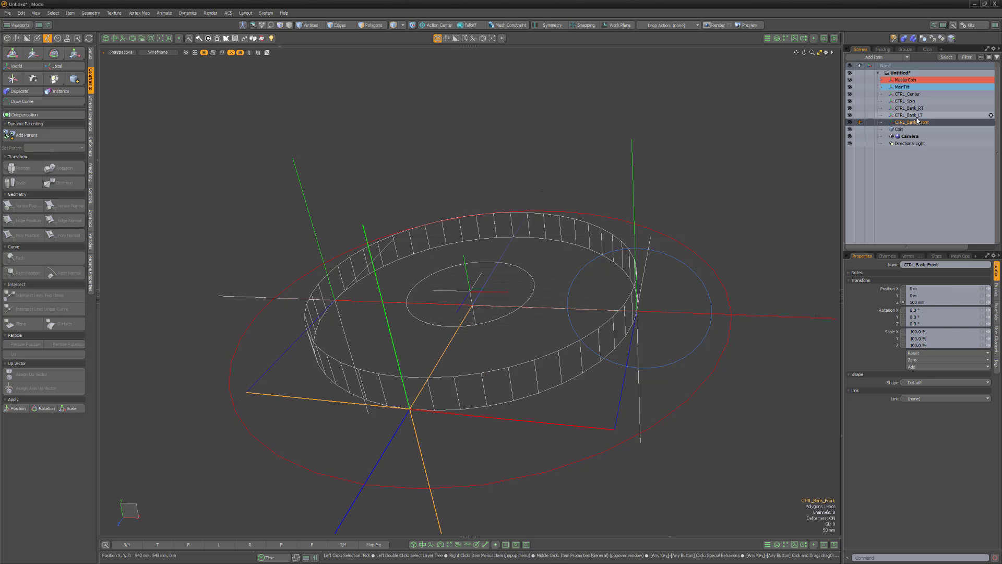
Duplicate CTRL_Bank_Front as CTRL_Bank_Back and set the copy's Z position to -500 mm
{"action": "right_click", "coordinate": [919, 122]}
{"action": "mouse_move", "coordinate": [904, 236]}
{"action": "left_click", "coordinate": [971, 236]}
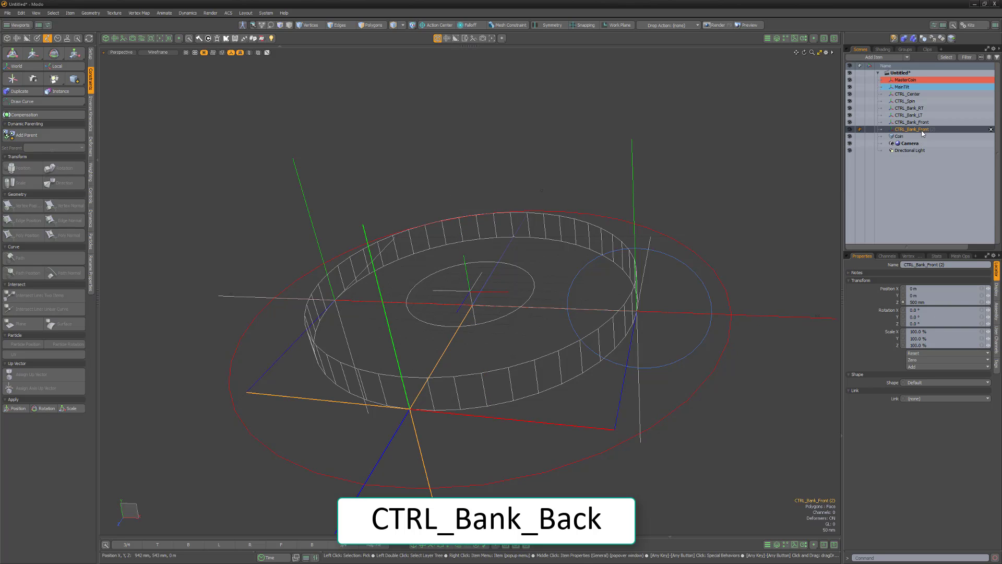
{"action": "double_click", "coordinate": [912, 130]}
{"action": "type", "text": "CTRL_Bank_Back"}
{"action": "key", "text": "Return"}
{"action": "type", "text": "-"}
{"action": "key", "text": "Return"}
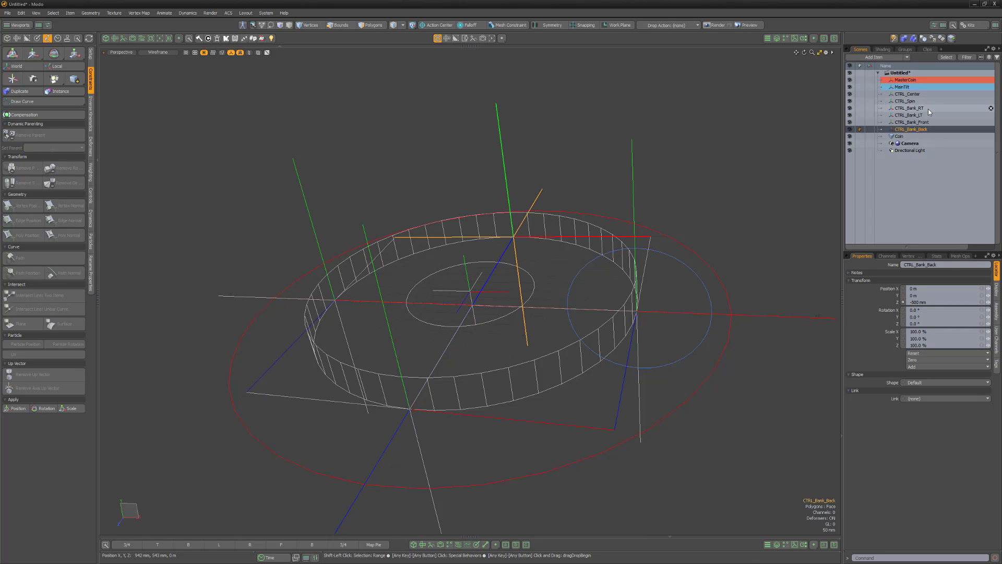
Reduce the display size of the four CTRL_Bank locators together, then deselect them
{"action": "left_click", "coordinate": [928, 108], "text": "shift"}
{"action": "left_click", "coordinate": [997, 288]}
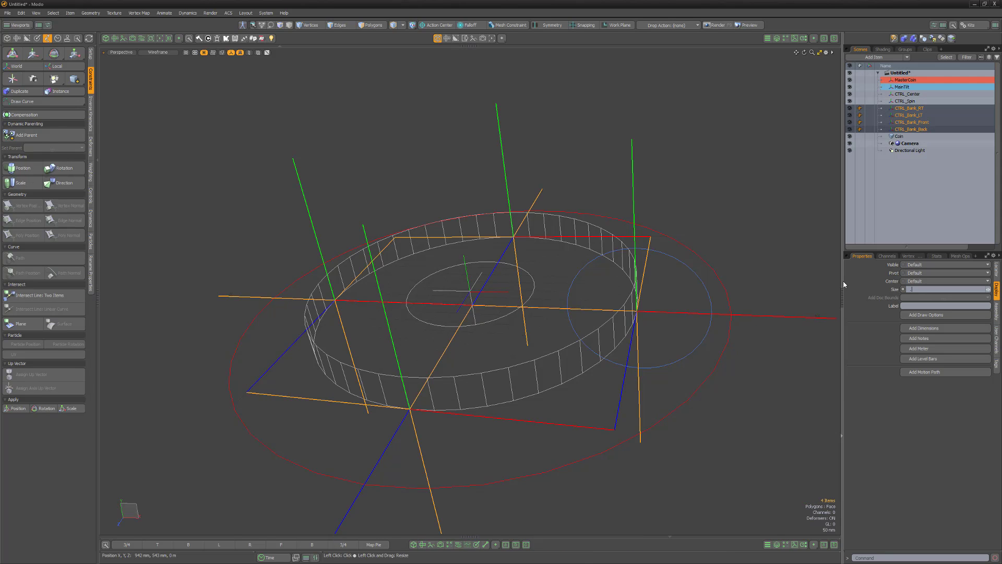
{"action": "left_click", "coordinate": [213, 174]}
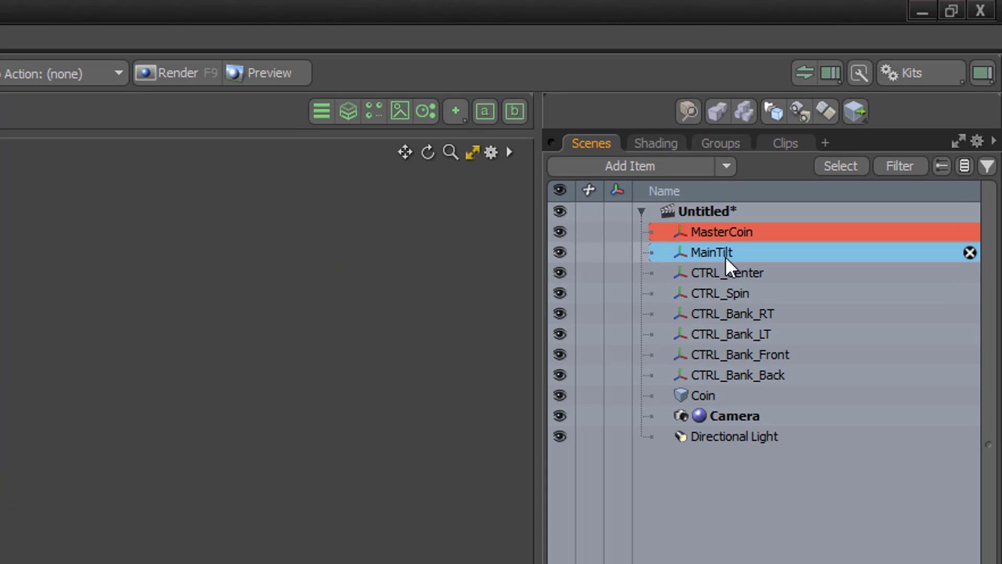
Build the top of the parent chain, nesting MainTilt under MasterCoin, CTRL_Center under MainTilt and CTRL_Spin under CTRL_Center
{"action": "left_click_drag", "start_coordinate": [907, 88], "coordinate": [910, 81]}
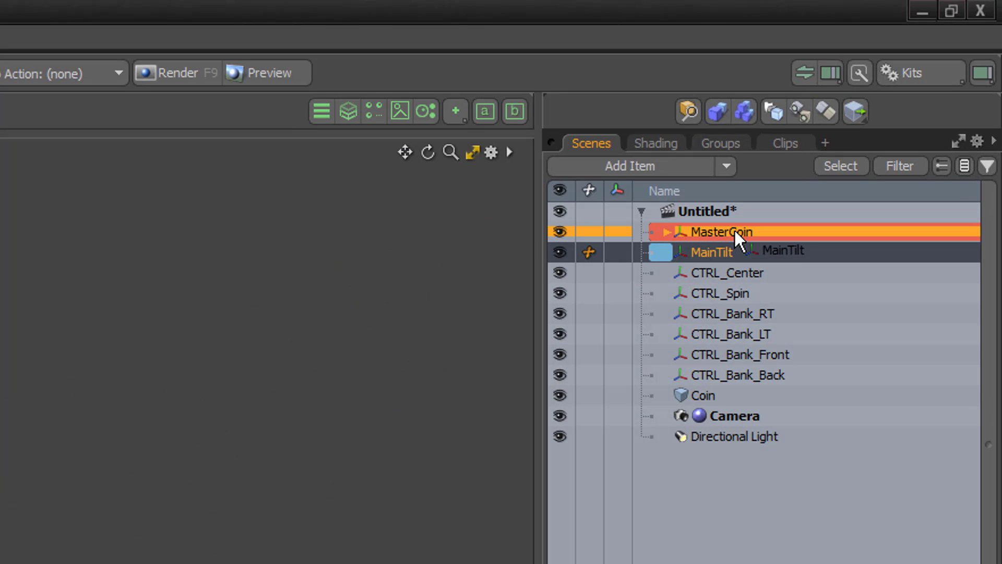
{"action": "left_click_drag", "start_coordinate": [734, 227], "coordinate": [734, 229]}
{"action": "left_click", "coordinate": [654, 231]}
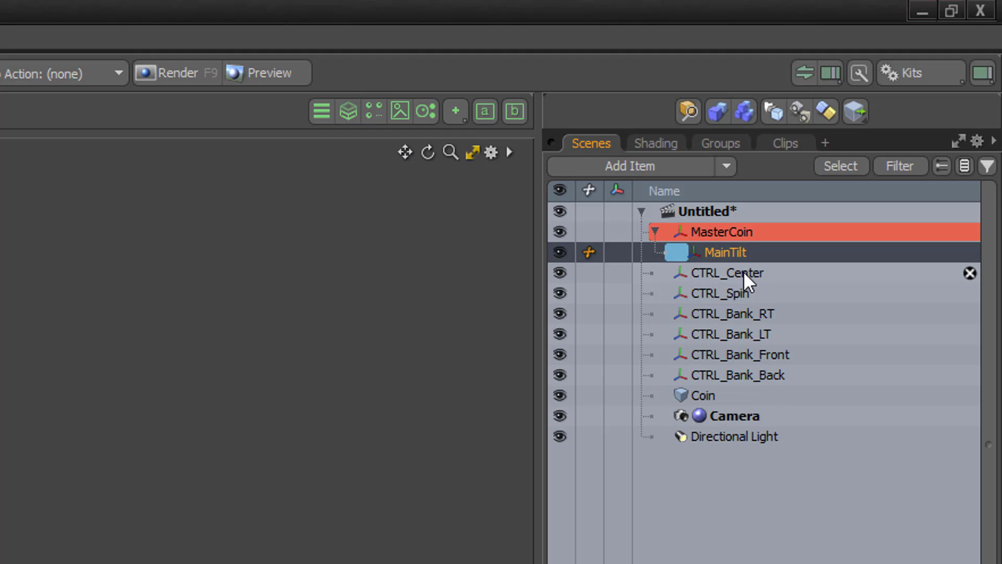
{"action": "left_click_drag", "start_coordinate": [744, 272], "coordinate": [697, 274]}
{"action": "left_click", "coordinate": [669, 253]}
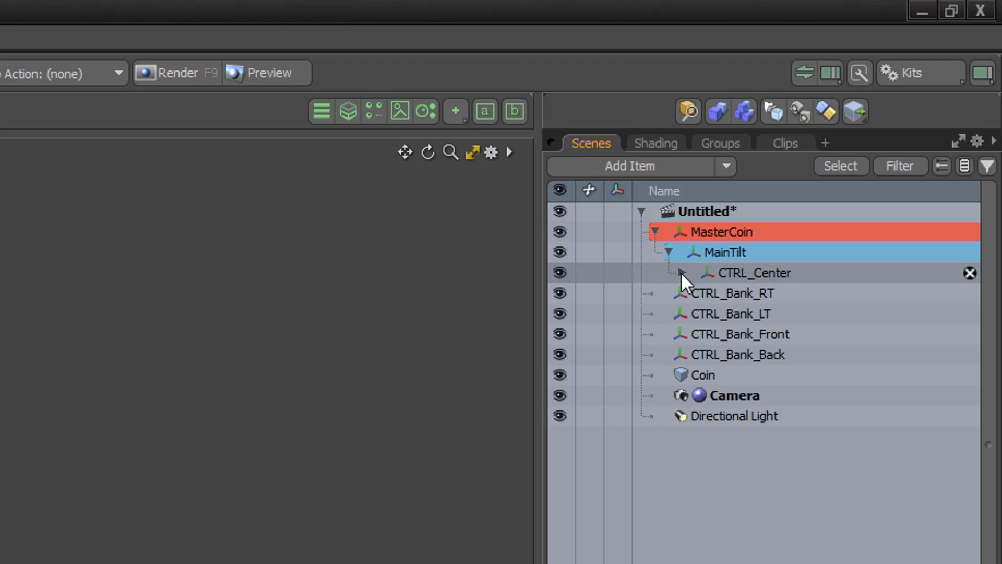
{"action": "left_click", "coordinate": [681, 272]}
Extend the parent chain beneath CTRL_Spin with CTRL_Bank_RT, CTRL_Bank_LT and CTRL_Bank_Front, each nested under the one before
{"action": "left_click_drag", "start_coordinate": [738, 313], "coordinate": [694, 293]}
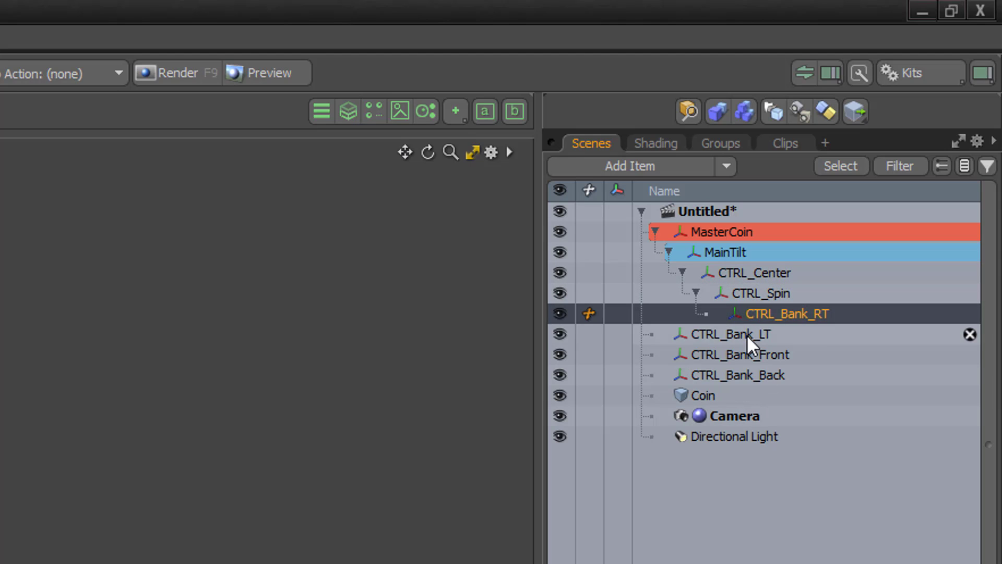
{"action": "left_click_drag", "start_coordinate": [747, 334], "coordinate": [766, 318]}
{"action": "left_click", "coordinate": [710, 313]}
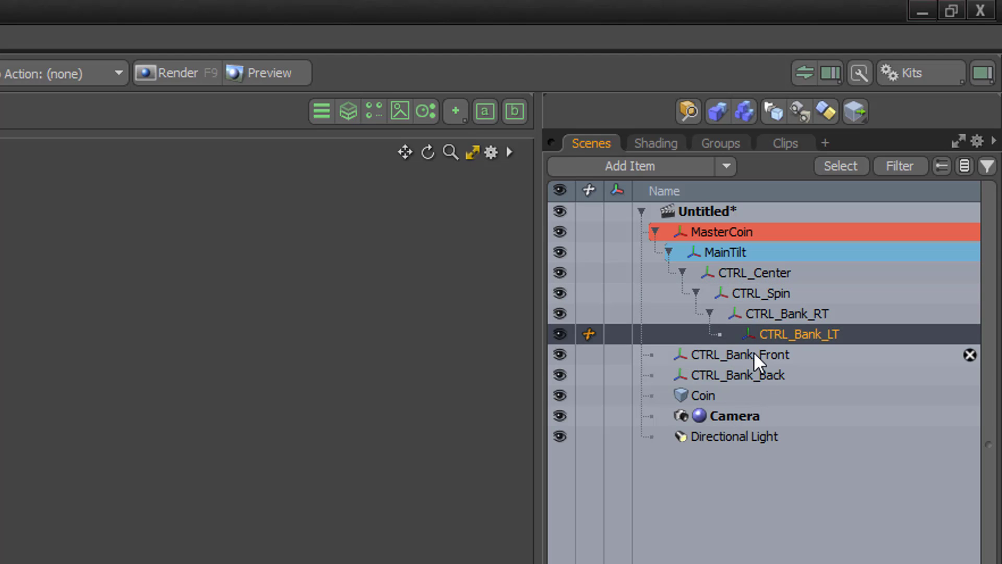
{"action": "left_click_drag", "start_coordinate": [753, 353], "coordinate": [781, 334]}
{"action": "left_click", "coordinate": [723, 334]}
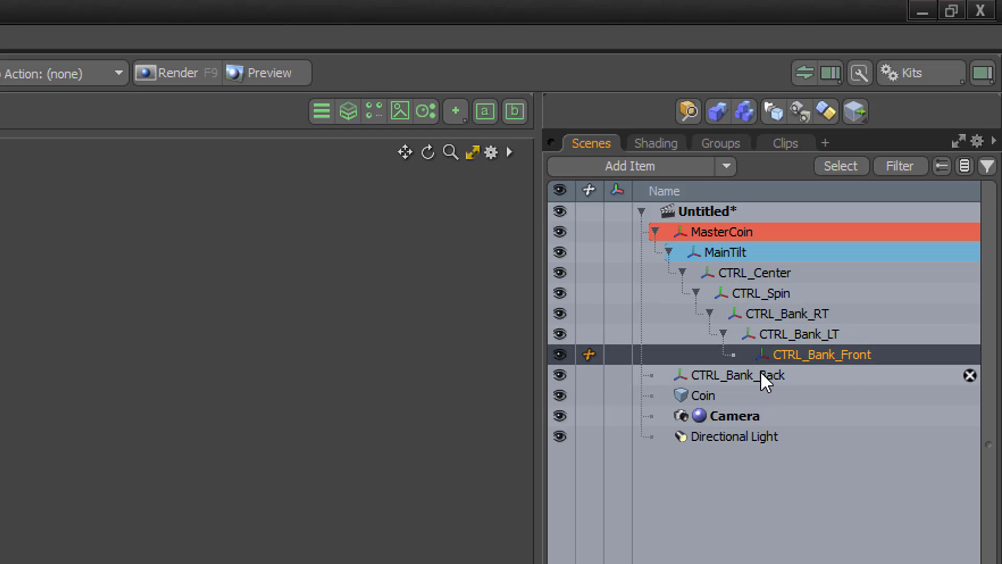
Parent CTRL_Bank_Back to CTRL_Bank_Front and the Coin mesh to CTRL_Bank_Back
{"action": "left_click_drag", "start_coordinate": [760, 374], "coordinate": [731, 349]}
{"action": "left_click", "coordinate": [736, 355]}
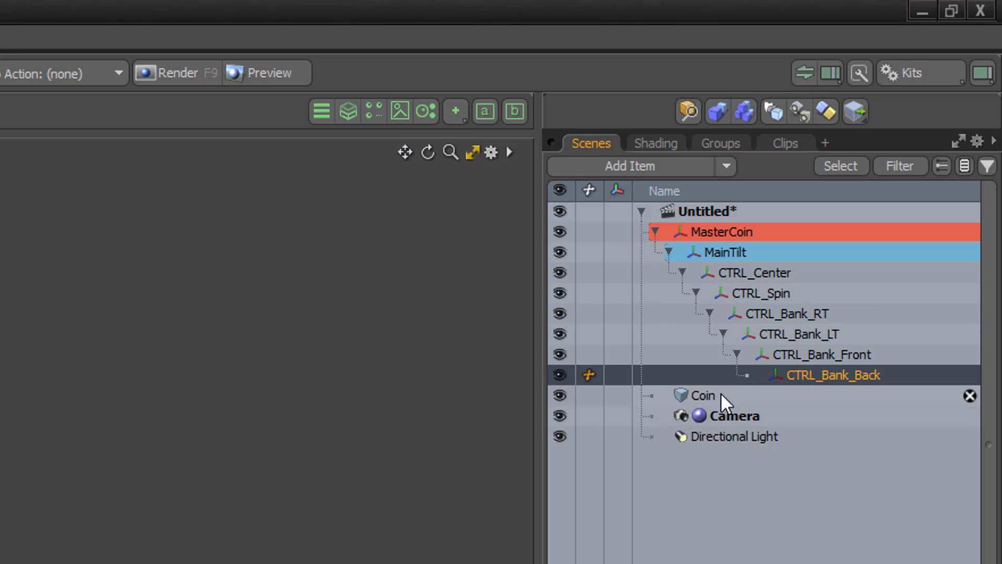
{"action": "left_click_drag", "start_coordinate": [723, 397], "coordinate": [783, 375]}
{"action": "left_click", "coordinate": [749, 375]}
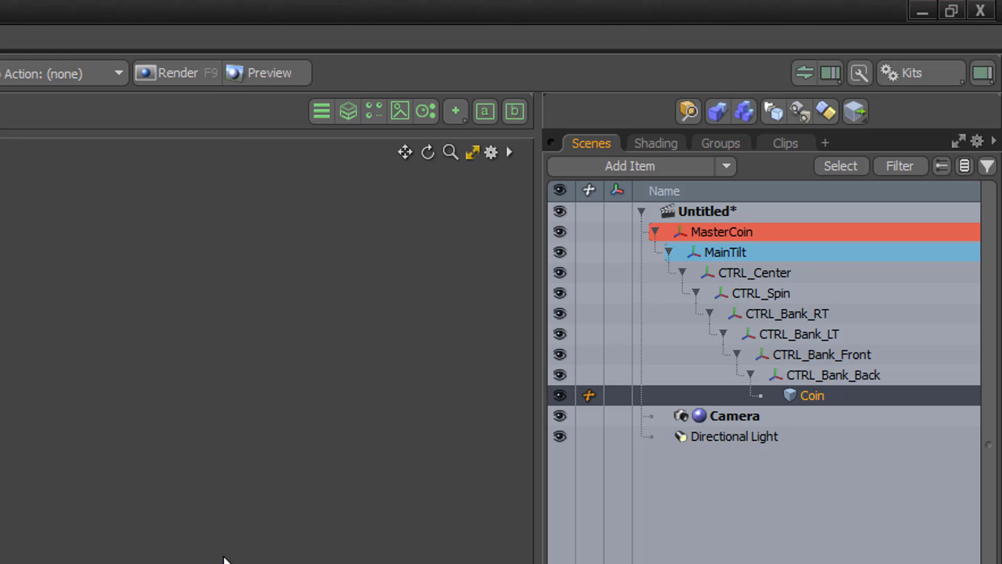
Test the MainTilt control by rotating it to tilt the coin, then undo the rotation
{"action": "left_click", "coordinate": [596, 460]}
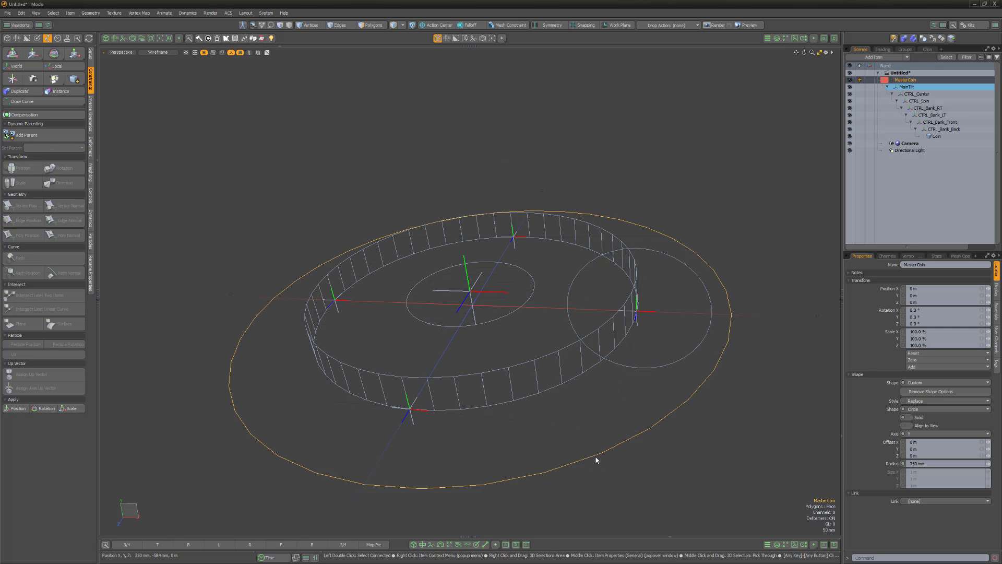
{"action": "key", "text": "e"}
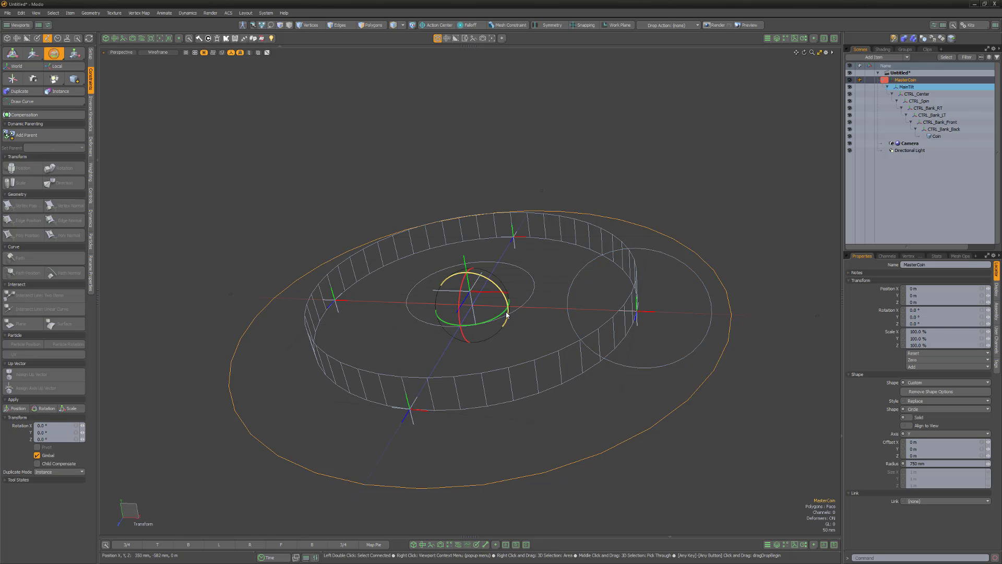
{"action": "left_click", "coordinate": [697, 282]}
{"action": "left_click_drag", "start_coordinate": [666, 291], "coordinate": [685, 306]}
{"action": "key", "text": "ctrl+z"}
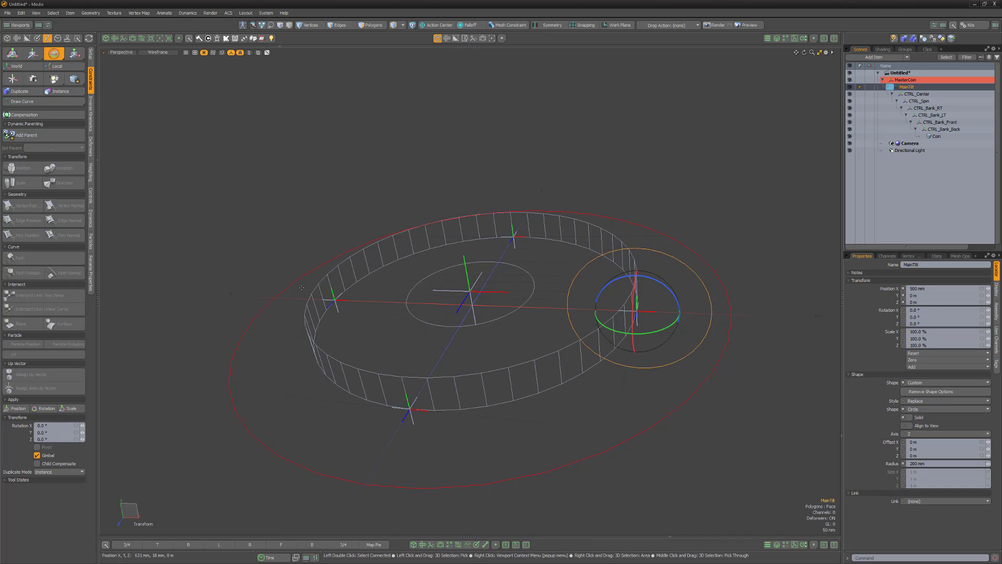
{"action": "key", "text": "space"}
Test the CTRL_Bank_LT and back bank locators by rotating each one, undoing each rotation and clearing the selection
{"action": "left_click", "coordinate": [339, 302]}
{"action": "key", "text": "e"}
{"action": "mouse_move", "coordinate": [345, 276]}
{"action": "left_mouse_down"}
{"action": "mouse_move", "coordinate": [317, 265]}
{"action": "mouse_move", "coordinate": [335, 267]}
{"action": "left_mouse_up"}
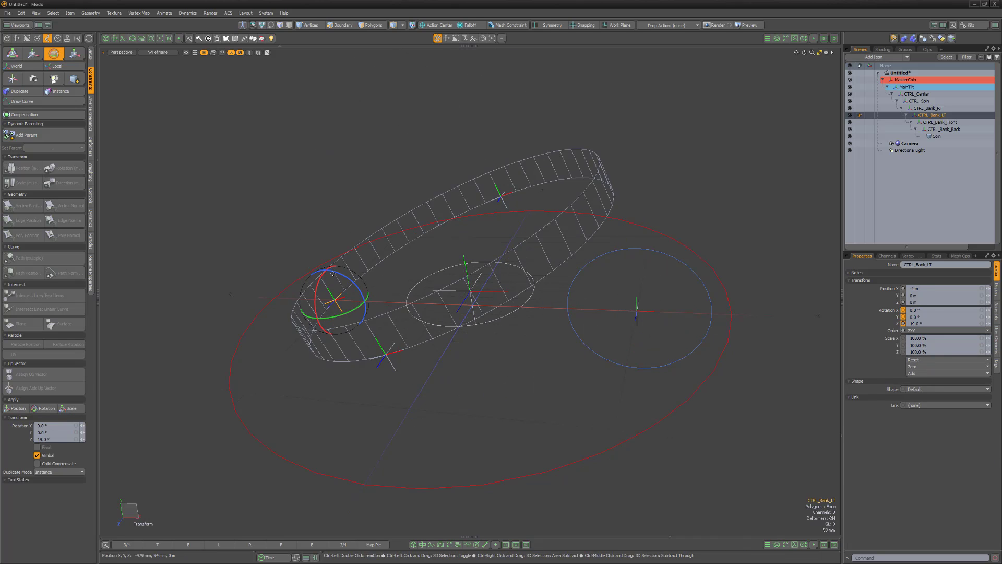
{"action": "key", "text": "ctrl+z"}
{"action": "key", "text": "space"}
{"action": "left_click", "coordinate": [513, 234]}
{"action": "key", "text": "e"}
{"action": "left_click_drag", "start_coordinate": [506, 227], "coordinate": [505, 204]}
{"action": "key", "text": "ctrl+z"}
{"action": "key", "text": "space"}
{"action": "key", "text": "Escape"}
Add a locator named CTRL_Master and set its Y position to 1 m above the coin
{"action": "key", "text": "ctrl+shift+l"}
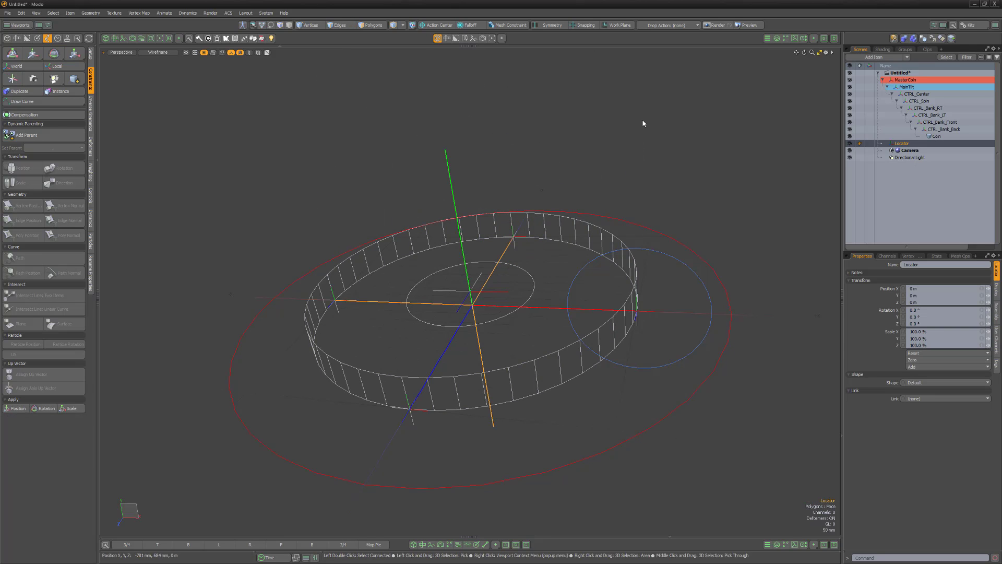
{"action": "left_click", "coordinate": [923, 145]}
{"action": "type", "text": "DTRL_Ma"}
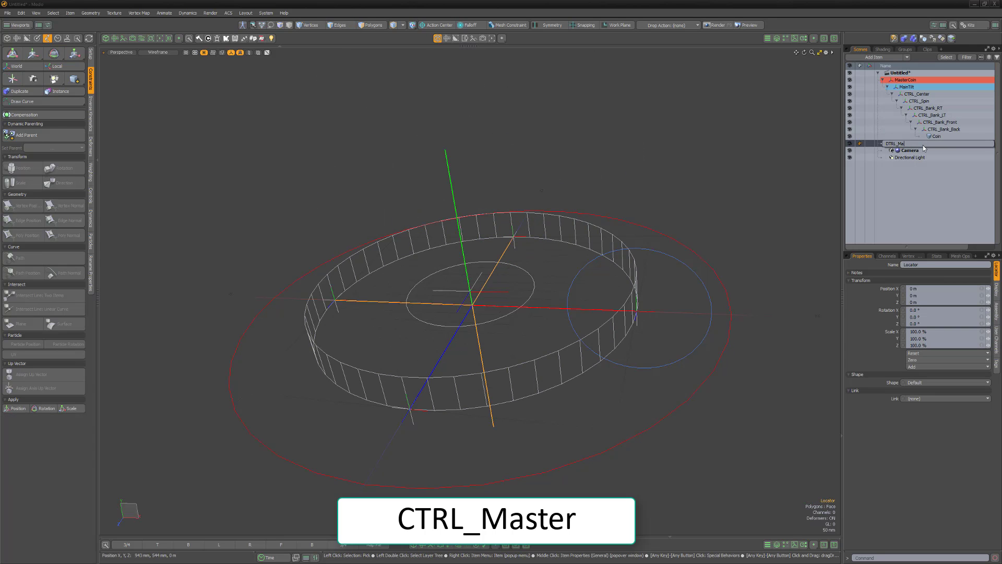
{"action": "type", "text": "ster"}
{"action": "key", "text": "Return"}
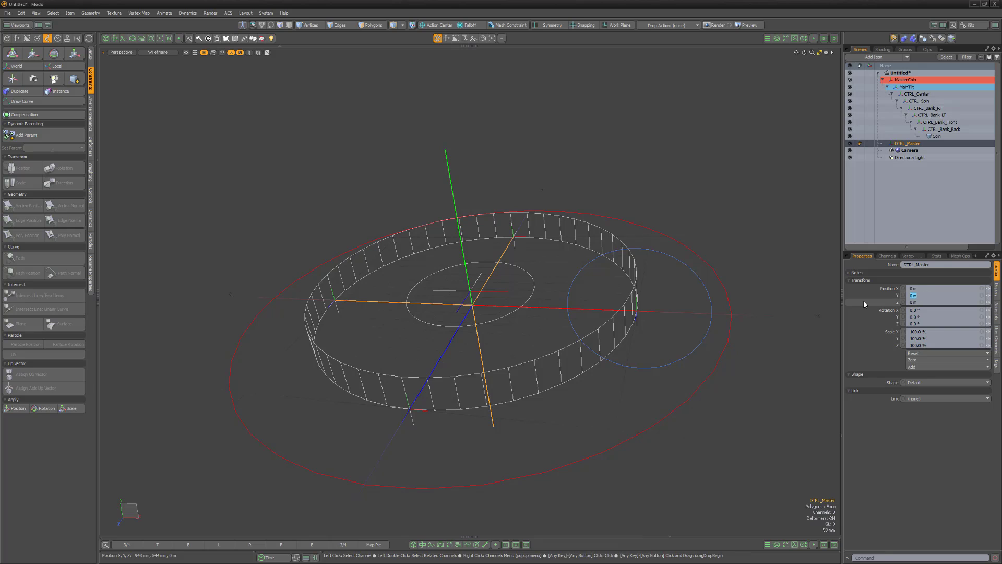
{"action": "type", "text": "1"}
{"action": "key", "text": "Return"}
{"action": "key", "text": "a"}
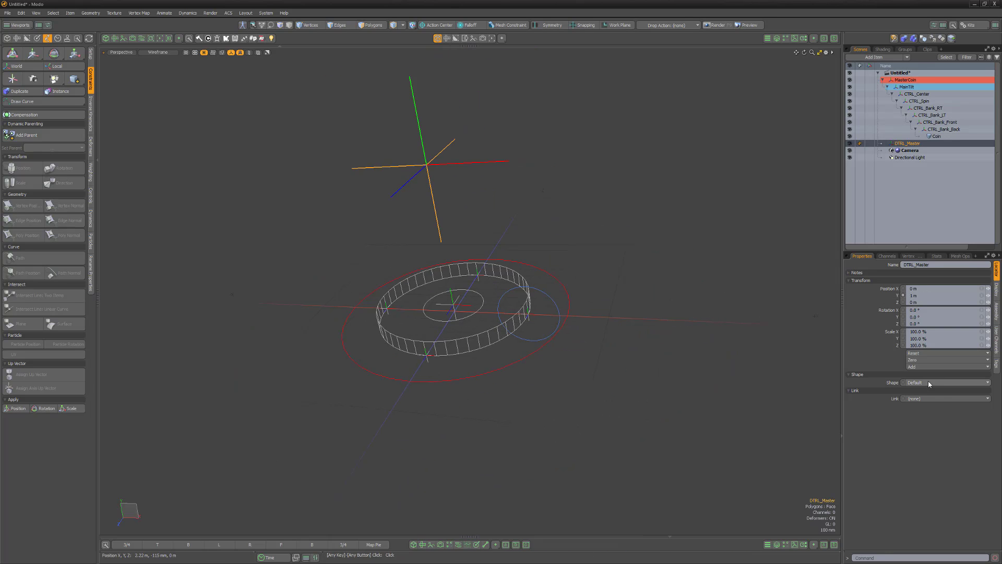
Give CTRL_Master a custom sphere shape with Solid turned off and a radius of 100 mm
{"action": "left_click", "coordinate": [929, 383]}
{"action": "left_click", "coordinate": [929, 388]}
{"action": "left_click", "coordinate": [930, 409]}
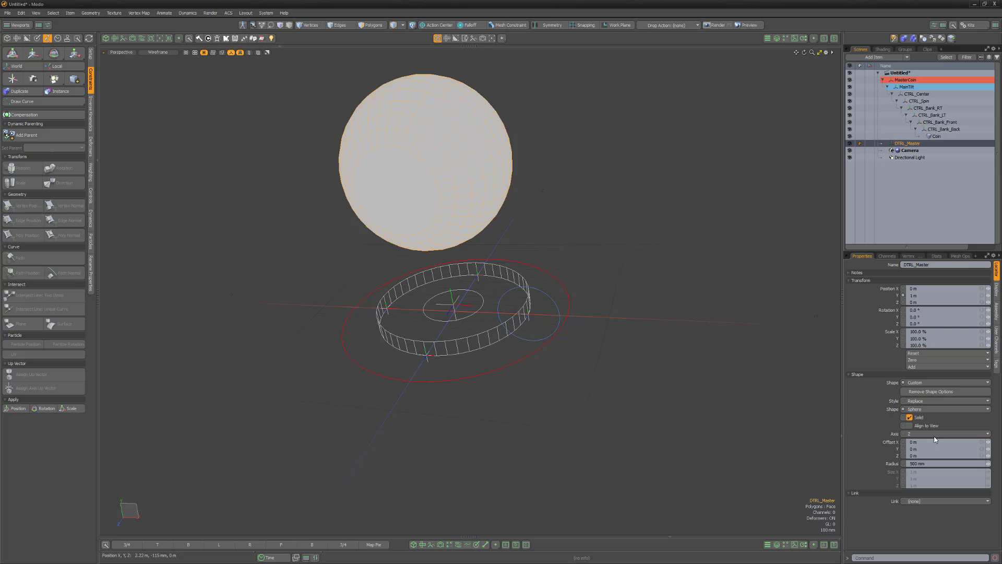
{"action": "left_click", "coordinate": [911, 417]}
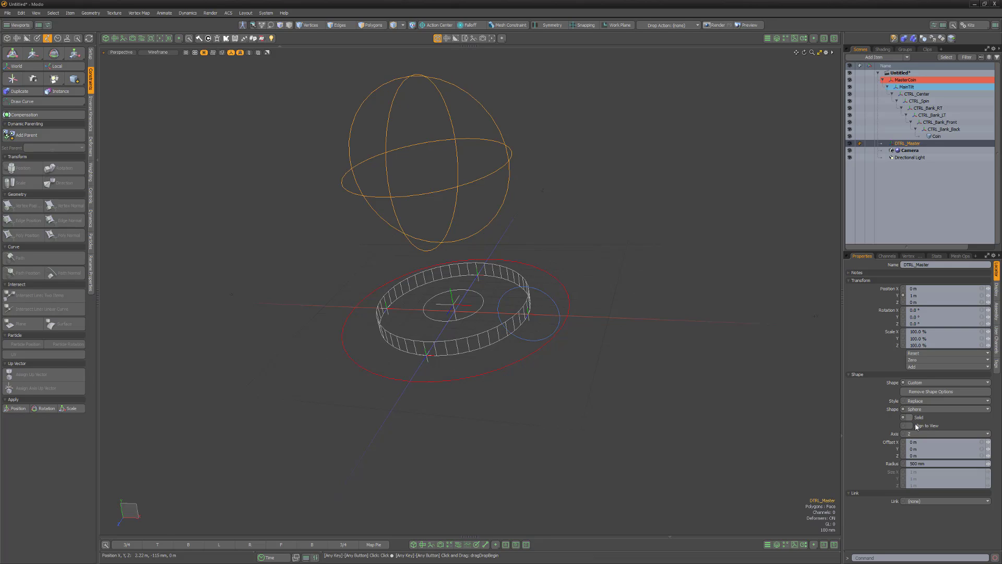
{"action": "left_click", "coordinate": [930, 462]}
{"action": "type", "text": ".1"}
{"action": "key", "text": "Return"}
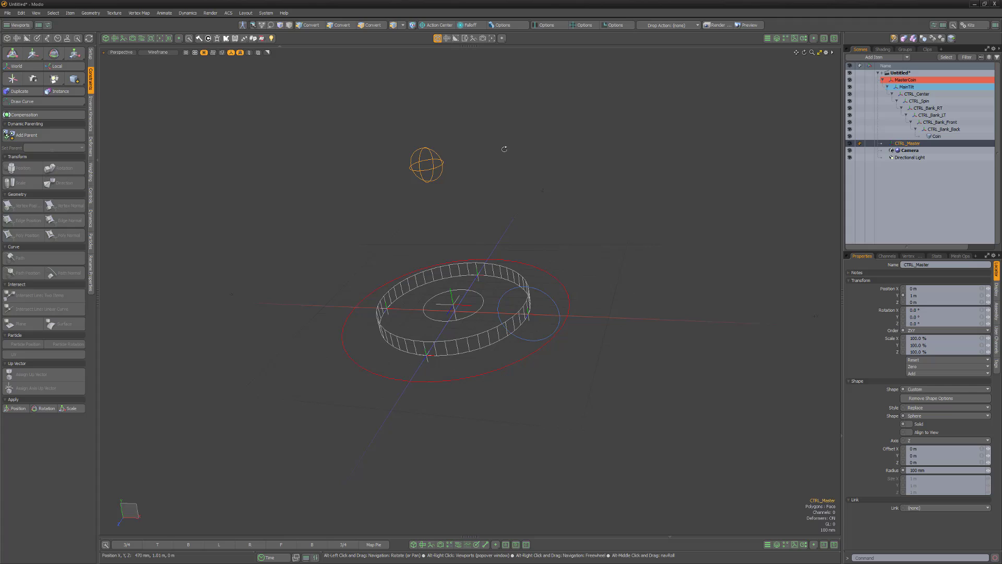
Open the schematic and add CTRL_Master's Rotation X, Y and Z channels to it as an expanded node
{"action": "key", "text": "ctrl+8"}
{"action": "left_click", "coordinate": [505, 183]}
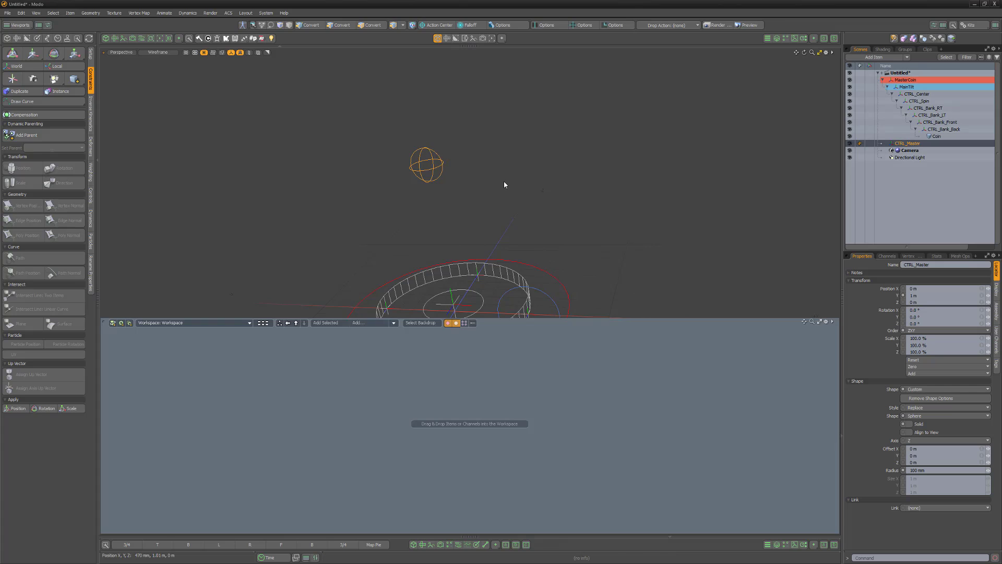
{"action": "left_click", "coordinate": [887, 256]}
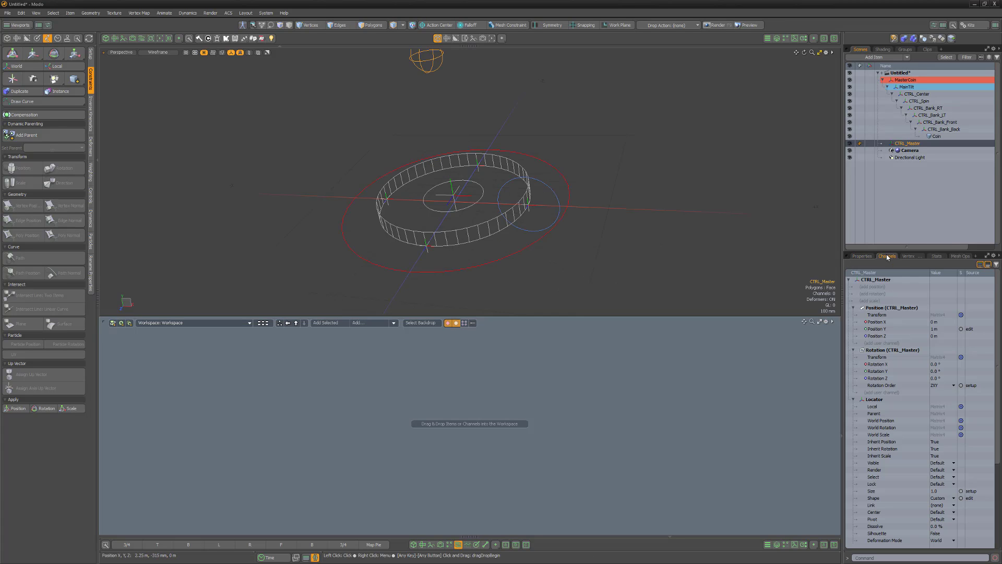
{"action": "left_click_drag", "start_coordinate": [877, 364], "coordinate": [881, 379]}
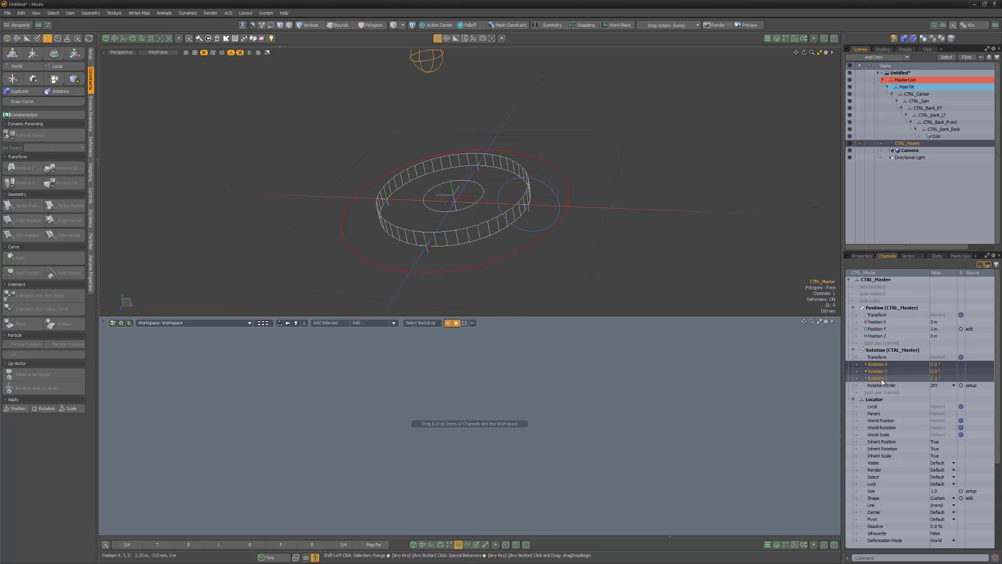
{"action": "left_click_drag", "start_coordinate": [534, 433], "coordinate": [340, 412]}
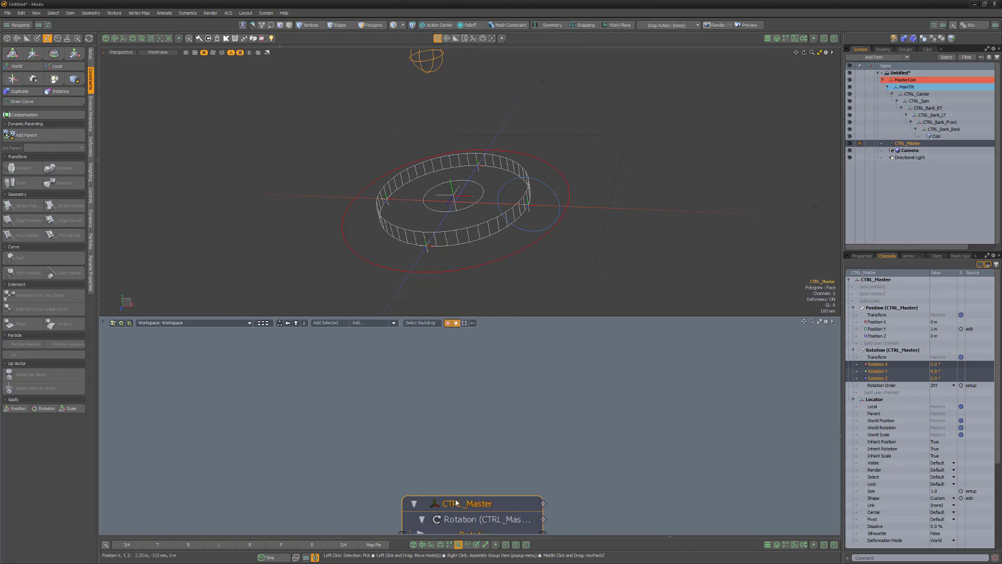
{"action": "left_click", "coordinate": [248, 441]}
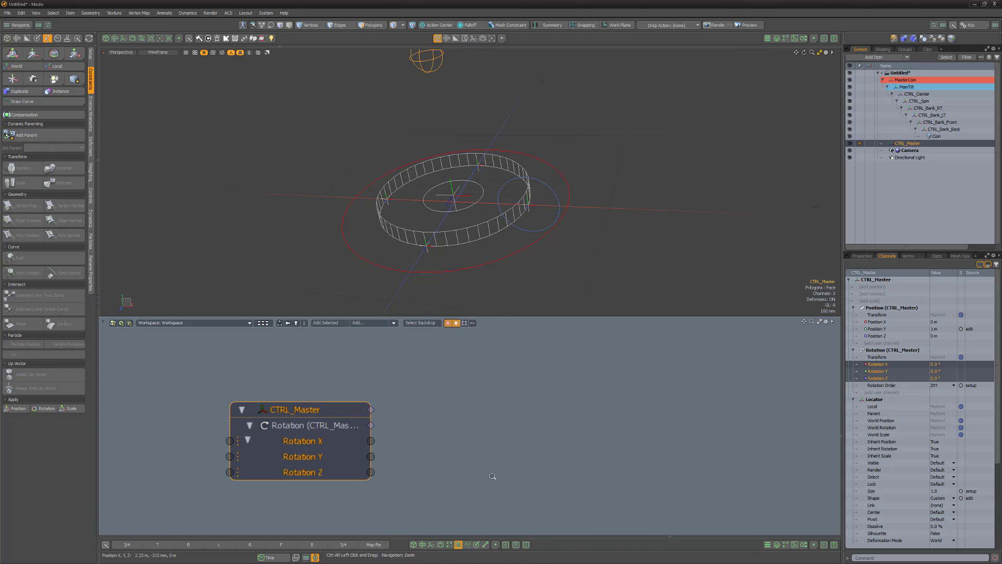
{"action": "scroll", "coordinate": [456, 430], "scroll_direction": "down", "scroll_amount": 3}
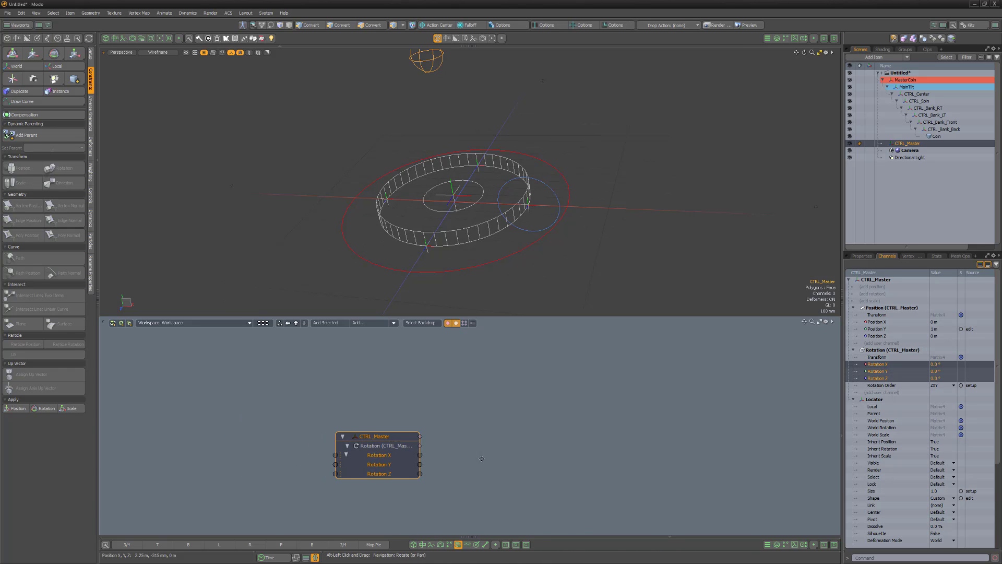
Add MainTilt's Rotation Z channel to the schematic, placing its expanded node well to the right of the CTRL_Master node
{"action": "left_click", "coordinate": [550, 191]}
{"action": "left_click", "coordinate": [868, 256]}
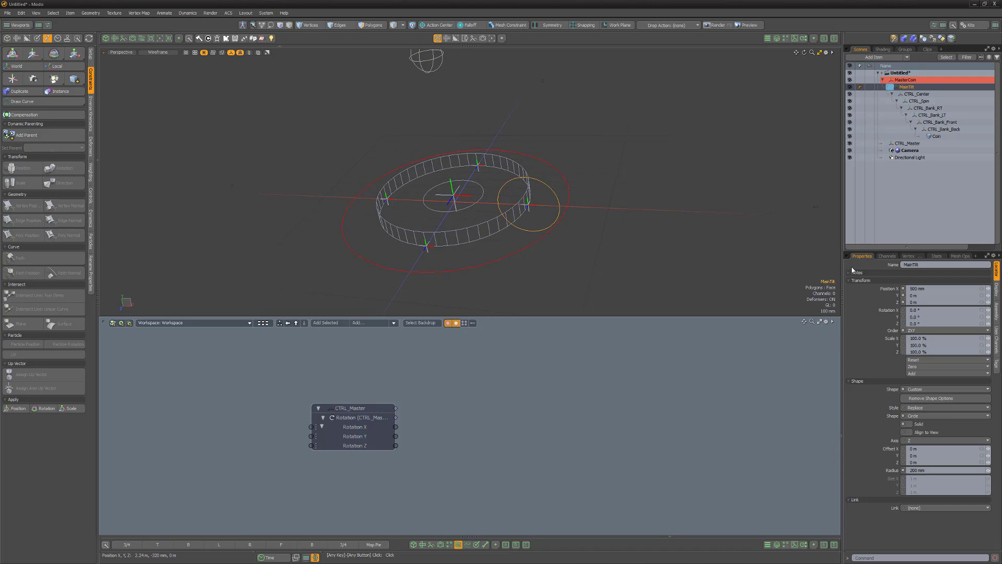
{"action": "right_click", "coordinate": [887, 316]}
{"action": "left_click", "coordinate": [881, 500]}
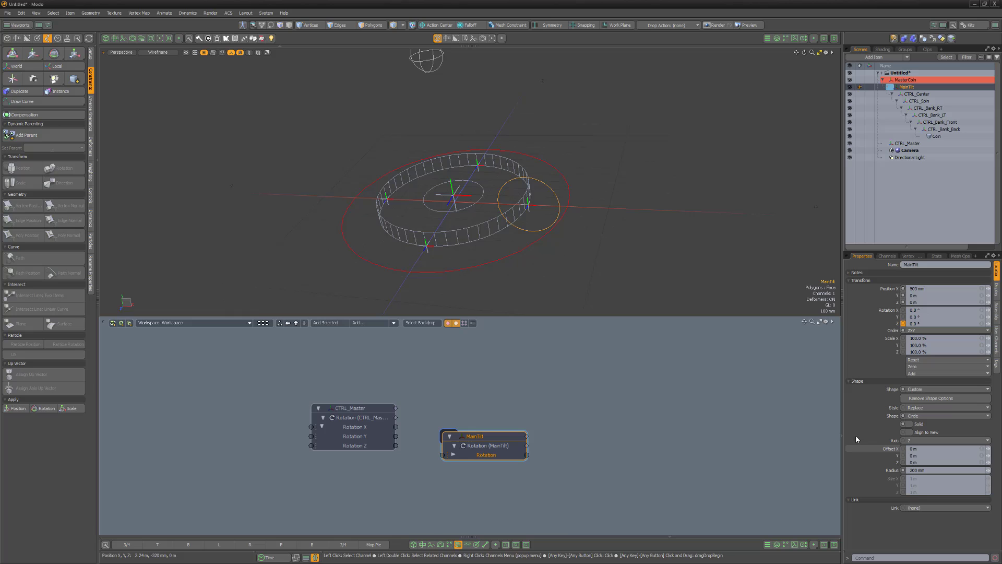
{"action": "left_click_drag", "start_coordinate": [474, 457], "coordinate": [642, 429]}
{"action": "left_click", "coordinate": [622, 427]}
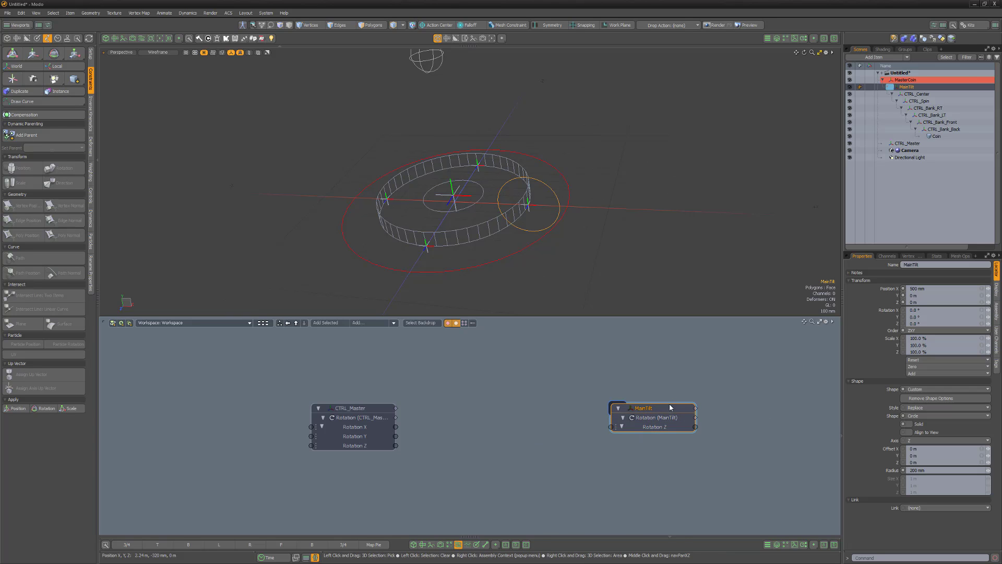
Add the conditional channel modifier "Logic:A is less than B" between the CTRL_Master and MainTilt nodes
{"action": "left_click", "coordinate": [365, 323]}
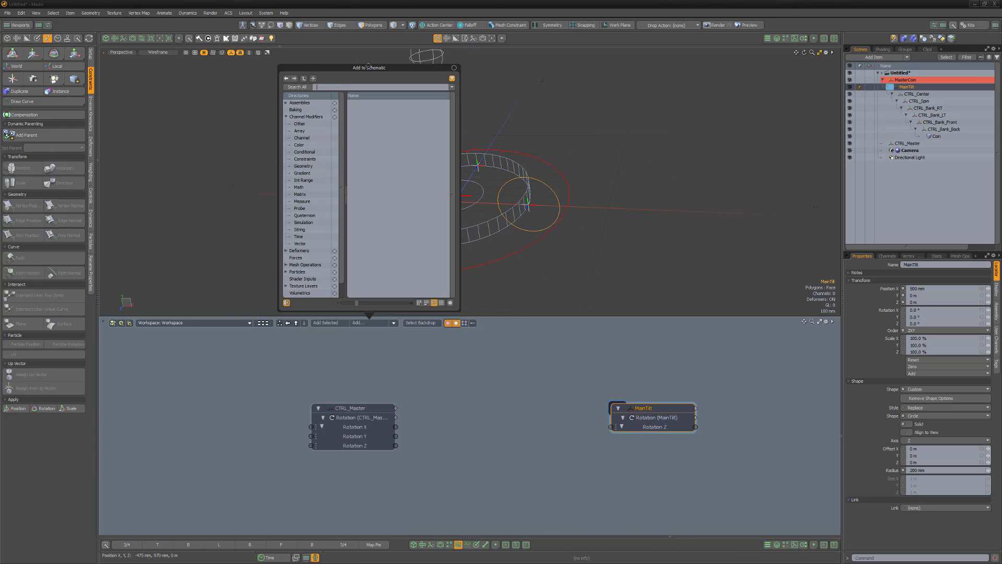
{"action": "left_click_drag", "start_coordinate": [370, 68], "coordinate": [204, 67]}
{"action": "left_click", "coordinate": [138, 152]}
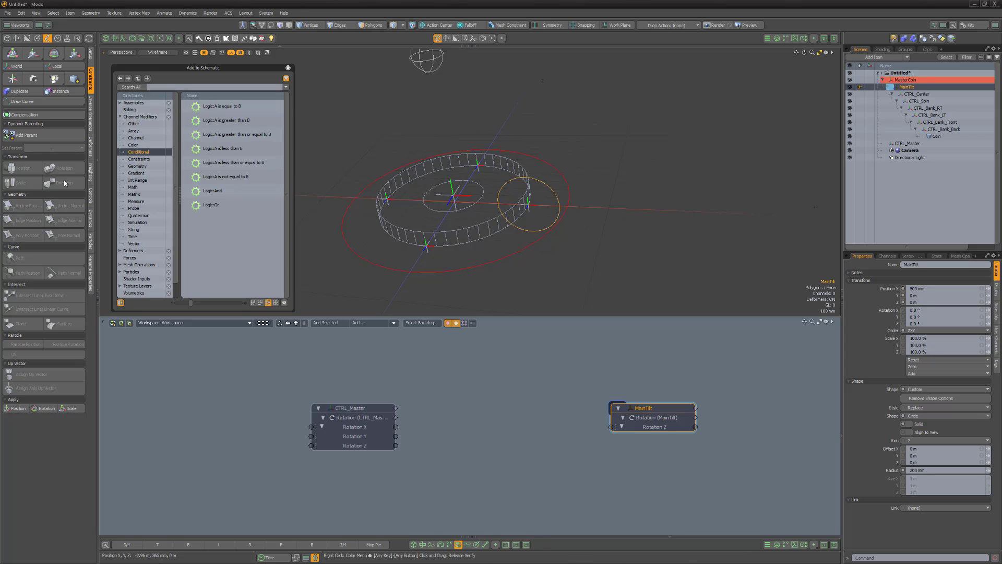
{"action": "left_click", "coordinate": [221, 150]}
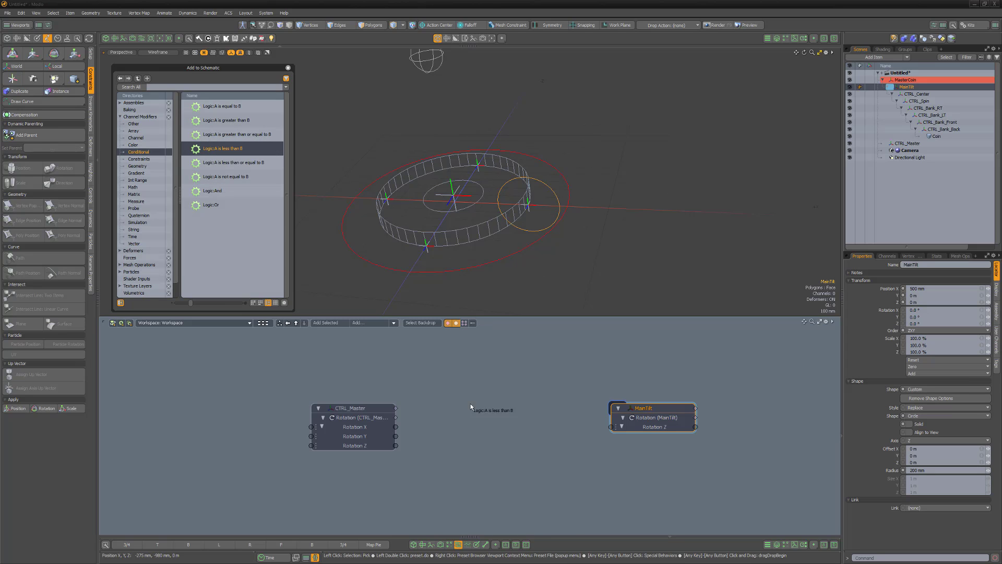
{"action": "left_click_drag", "start_coordinate": [471, 404], "coordinate": [468, 429]}
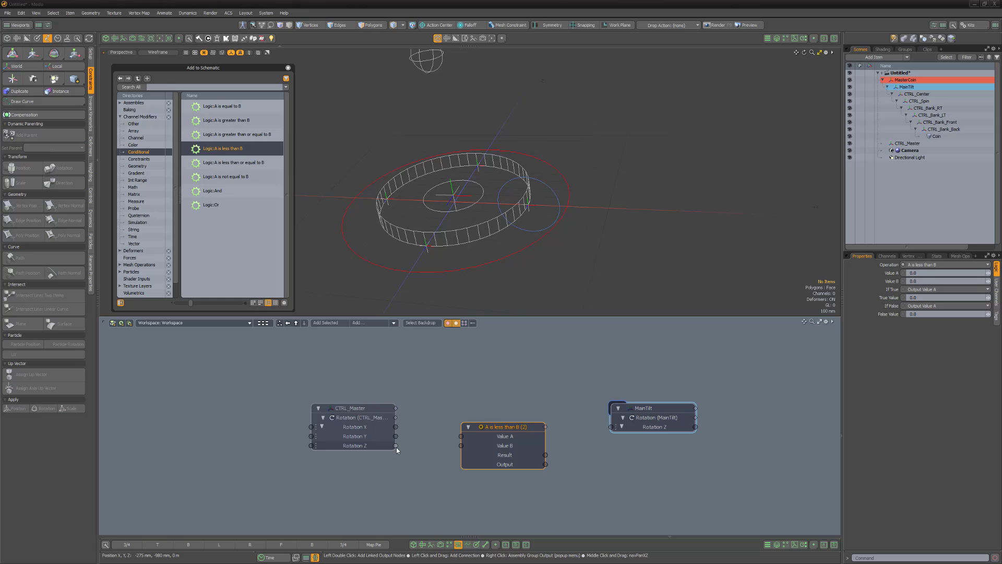
Link CTRL_Master's Rotation Z to MainTilt's Rotation Z through the less-than node's Value A and Output, with If False set to Output Value B
{"action": "left_click_drag", "start_coordinate": [396, 447], "coordinate": [461, 436]}
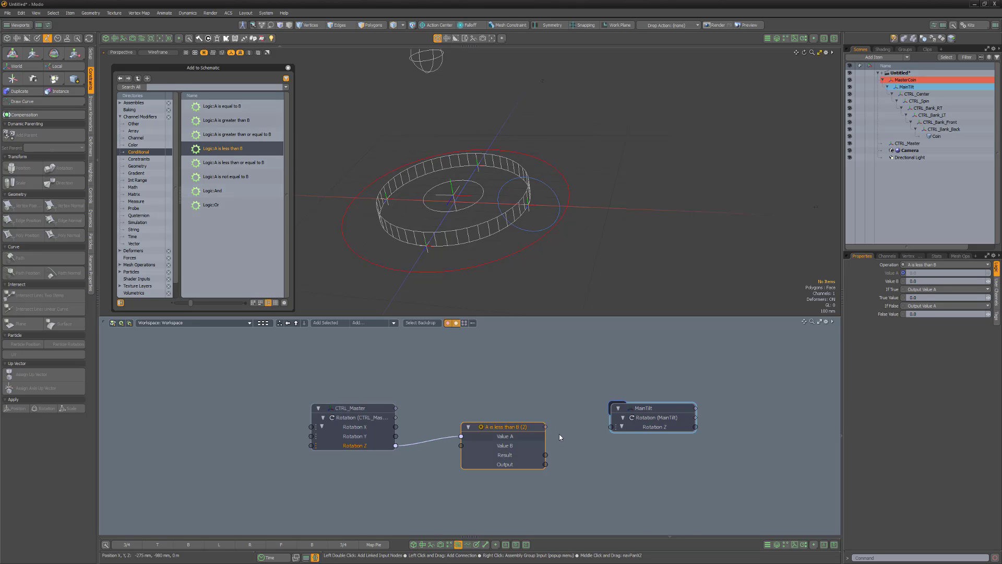
{"action": "left_click", "coordinate": [935, 306]}
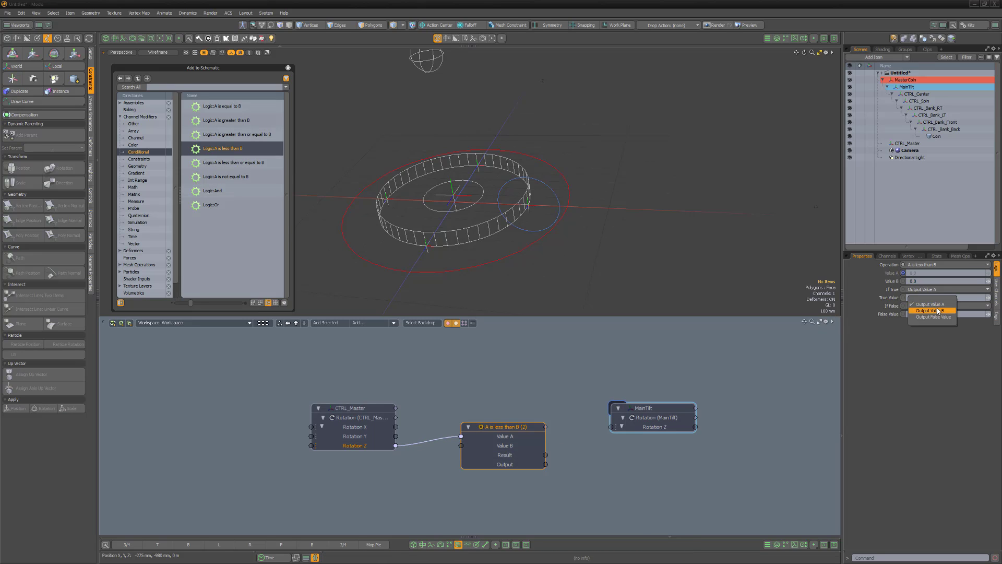
{"action": "left_click", "coordinate": [939, 311]}
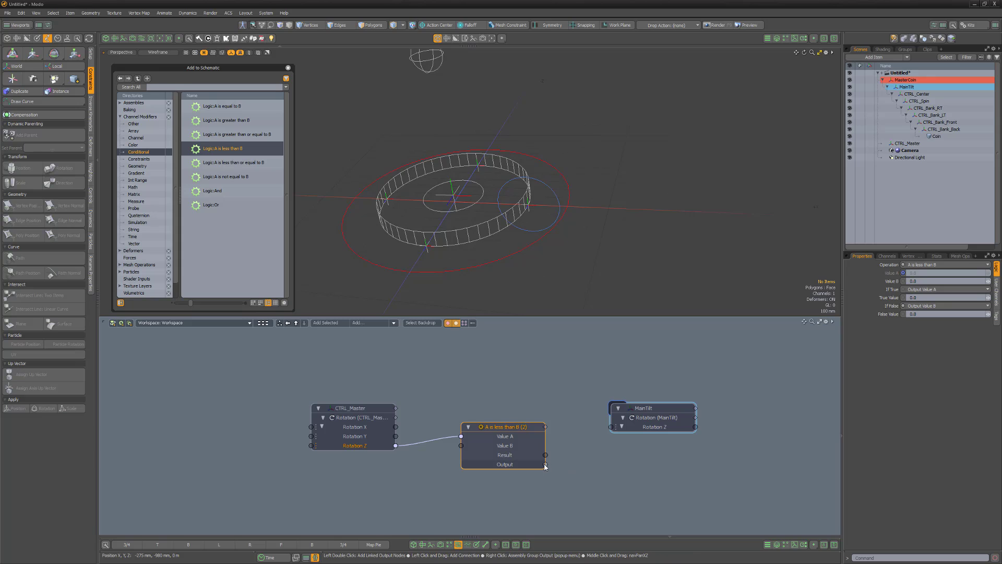
{"action": "left_click_drag", "start_coordinate": [614, 427], "coordinate": [613, 427]}
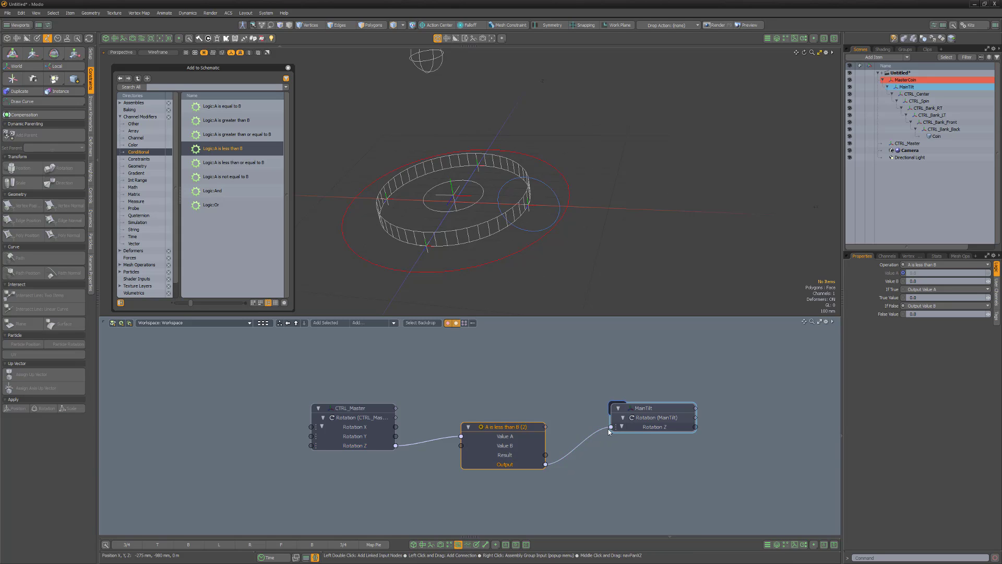
Test the MainTilt link by rotating CTRL_Master about Z, then undo the rotation
{"action": "left_click", "coordinate": [439, 68]}
{"action": "scroll", "coordinate": [523, 149], "scroll_direction": "down", "scroll_amount": 3}
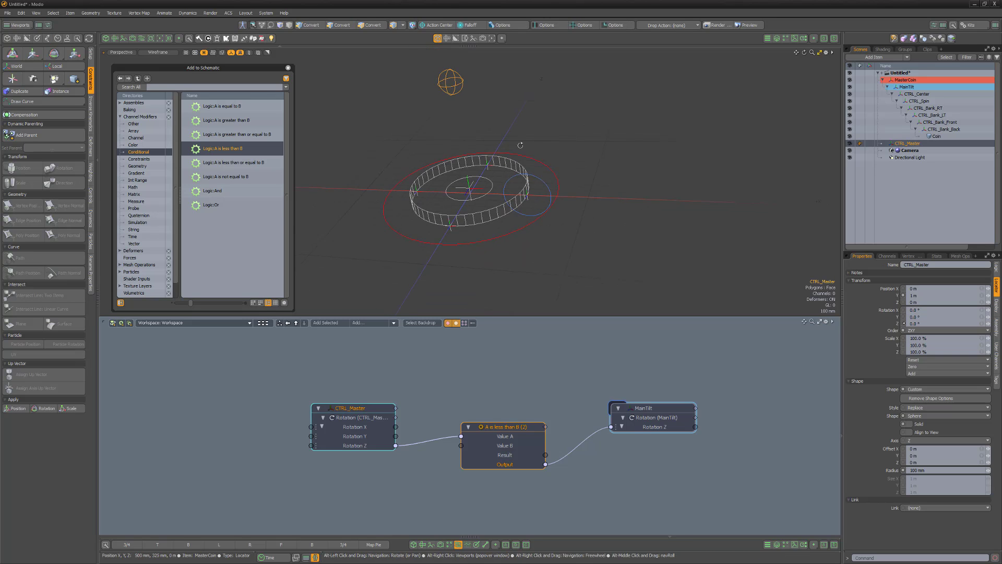
{"action": "left_click_drag", "start_coordinate": [526, 139], "coordinate": [528, 148], "text": "alt+shift"}
{"action": "key", "text": "e"}
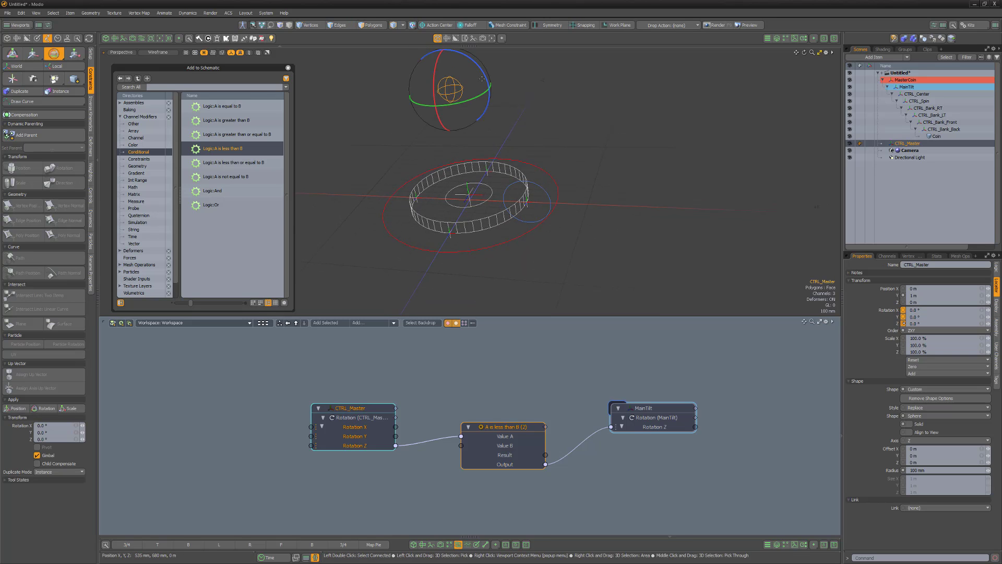
{"action": "left_click_drag", "start_coordinate": [480, 71], "coordinate": [451, 51]}
{"action": "key", "text": "ctrl+z"}
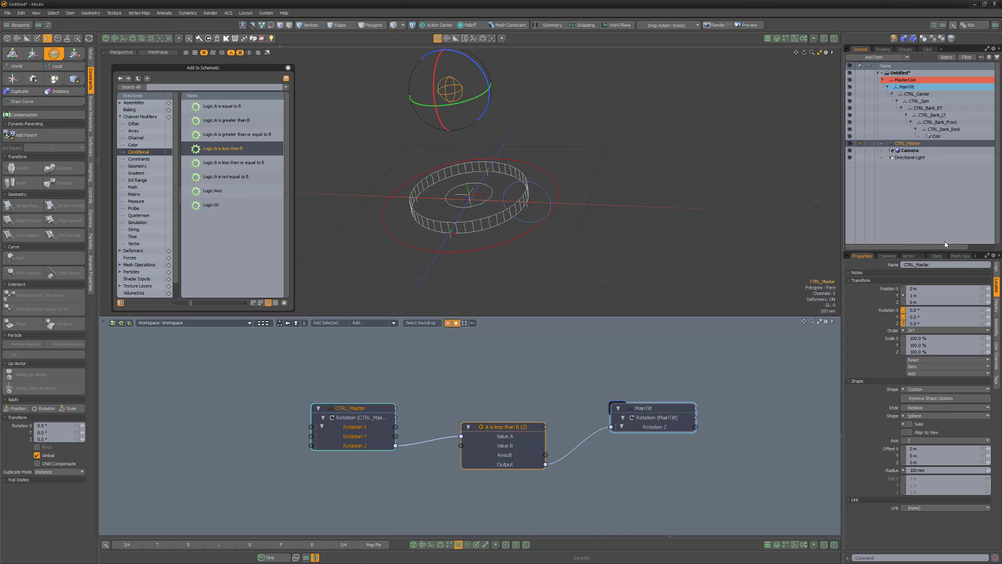
Add CTRL_Bank_LT's rotation channel and a "Logic:A is greater than B" node to the schematic above the existing nodes
{"action": "left_click", "coordinate": [932, 115]}
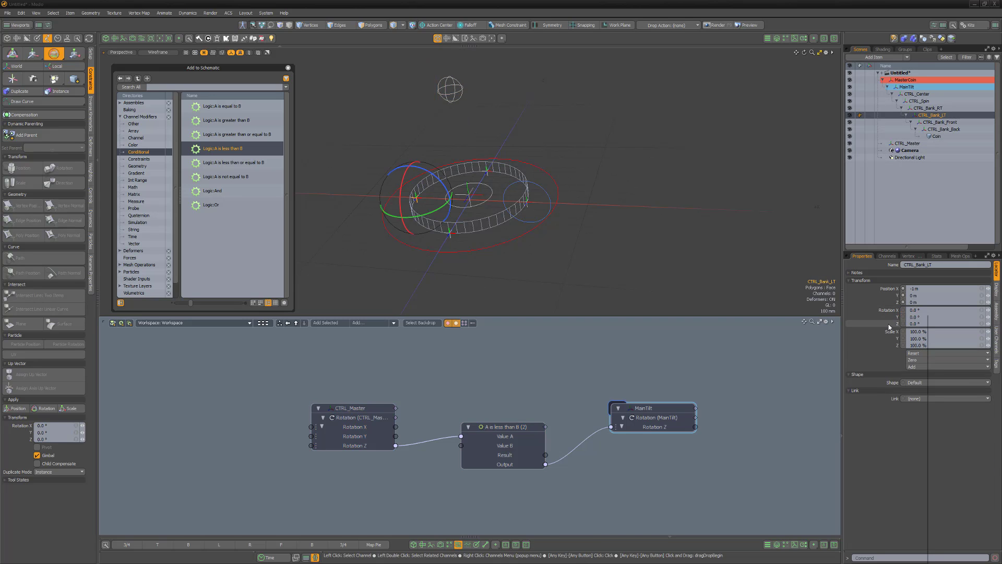
{"action": "right_click", "coordinate": [890, 327]}
{"action": "left_click", "coordinate": [884, 500]}
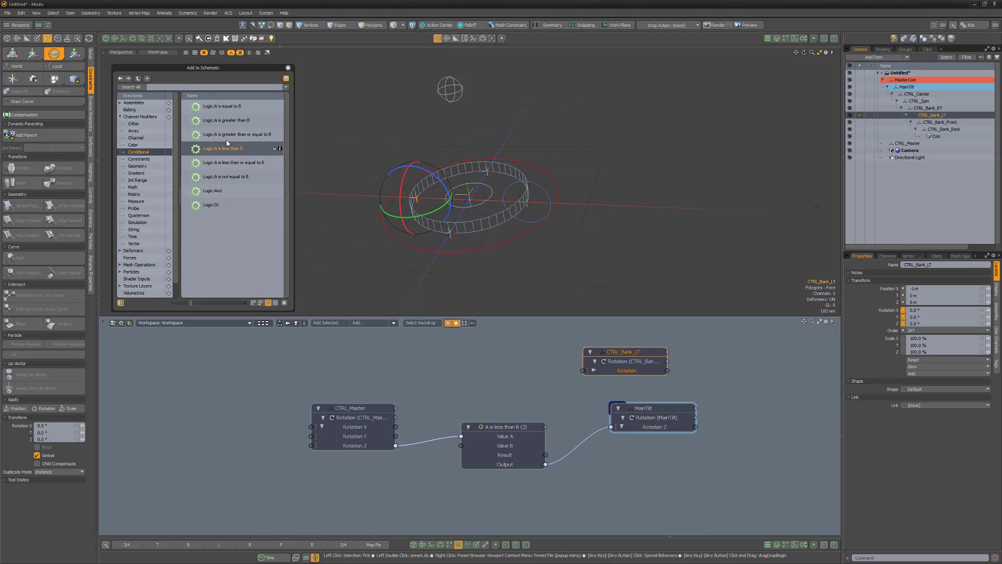
{"action": "left_click", "coordinate": [229, 121]}
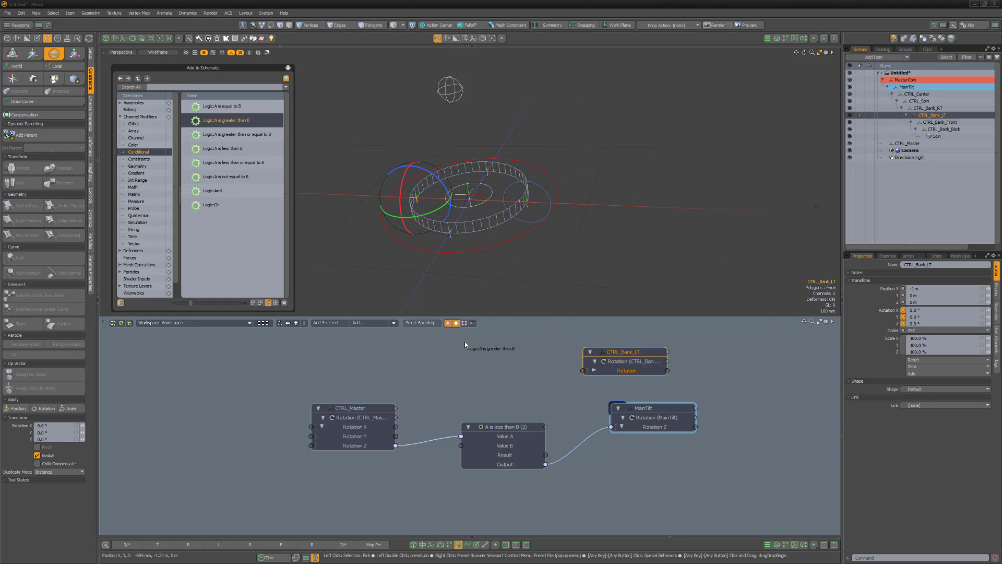
{"action": "left_click_drag", "start_coordinate": [468, 362], "coordinate": [469, 362]}
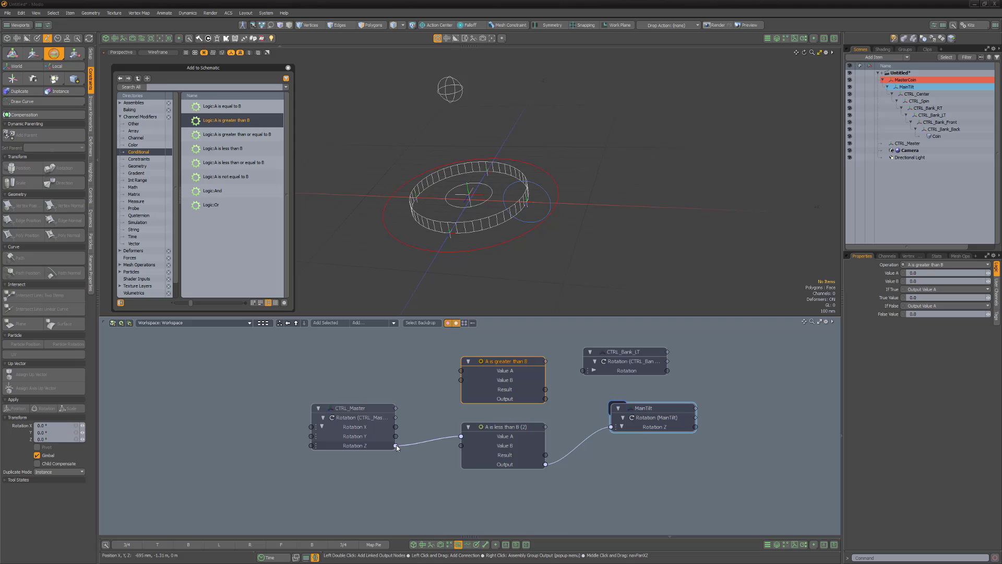
Link CTRL_Master's Rotation Z to CTRL_Bank_LT's Rotation Z through the greater-than node's Value A and Output, with If False set to Output False Value
{"action": "left_click_drag", "start_coordinate": [396, 446], "coordinate": [462, 371]}
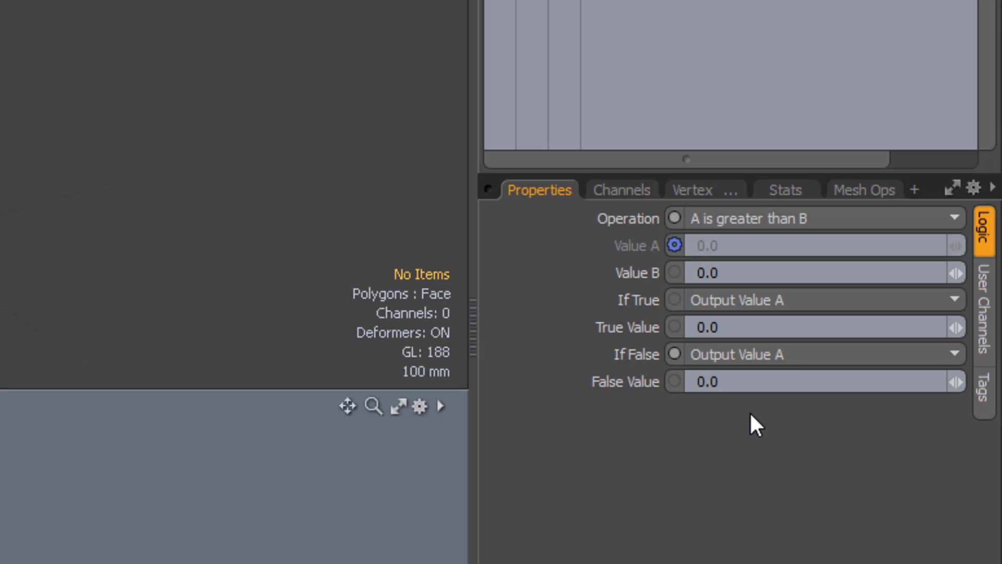
{"action": "left_click", "coordinate": [940, 305]}
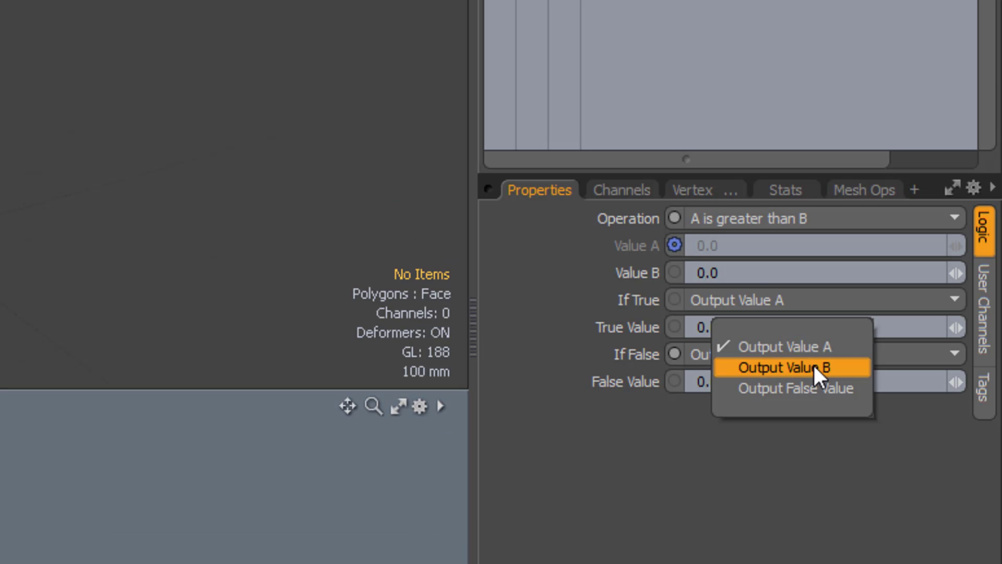
{"action": "left_click", "coordinate": [813, 366]}
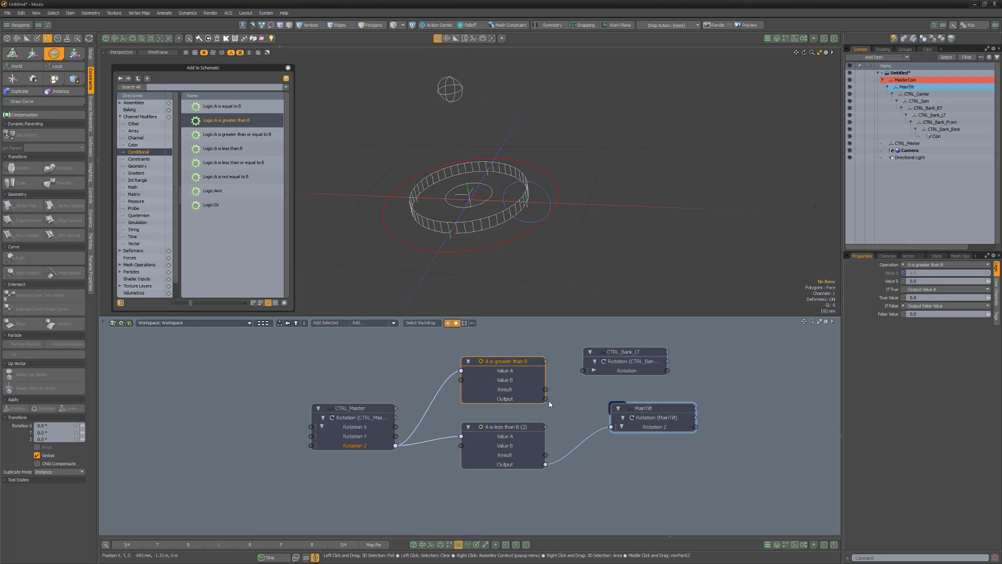
{"action": "left_click_drag", "start_coordinate": [546, 398], "coordinate": [583, 389]}
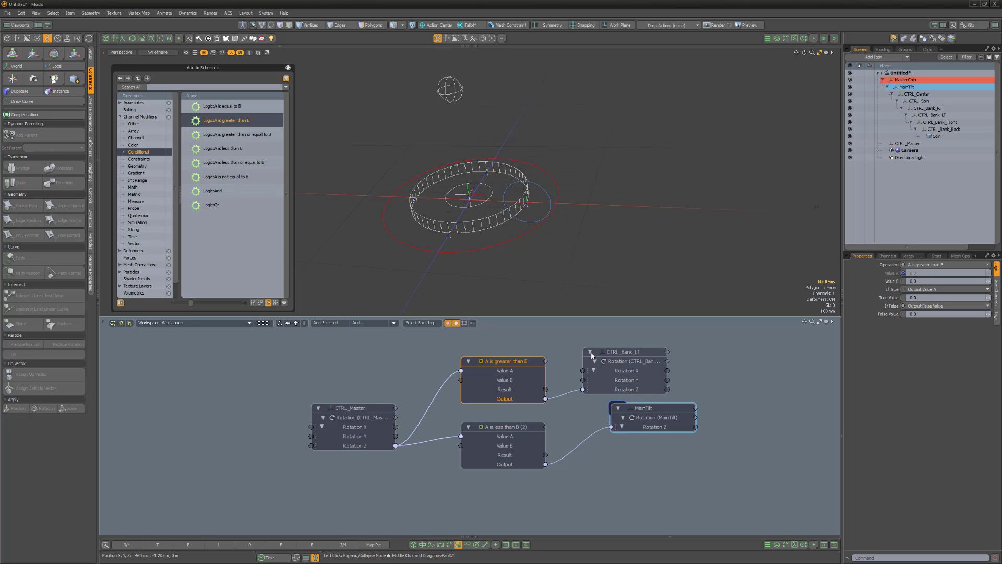
Test the CTRL_Bank_LT link by rotating CTRL_Master about Z, then undo the rotation
{"action": "left_click", "coordinate": [463, 90]}
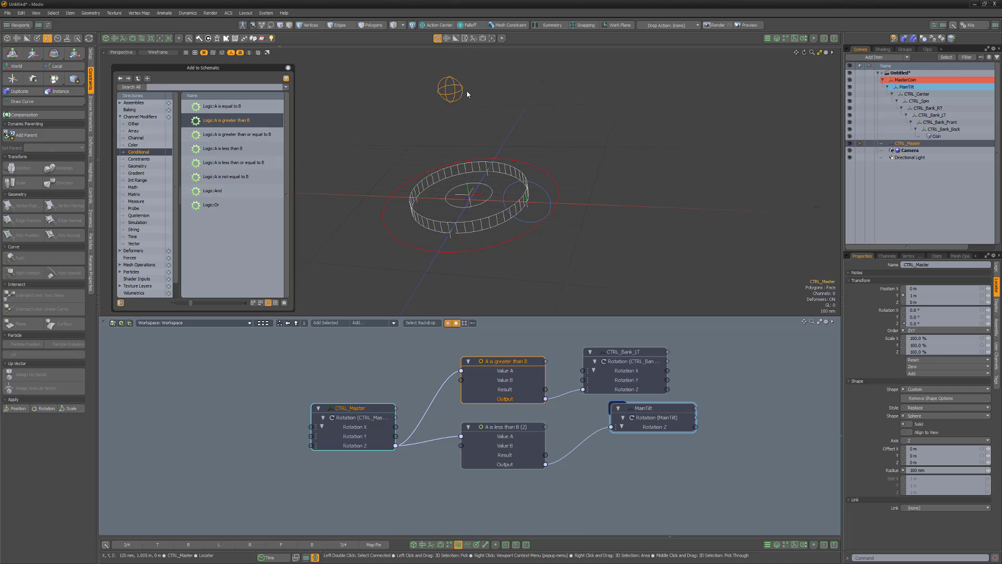
{"action": "key", "text": "e"}
{"action": "mouse_move", "coordinate": [484, 73]}
{"action": "left_mouse_down"}
{"action": "mouse_move", "coordinate": [497, 90]}
{"action": "mouse_move", "coordinate": [450, 53]}
{"action": "mouse_move", "coordinate": [483, 72]}
{"action": "mouse_move", "coordinate": [478, 65]}
{"action": "left_mouse_up"}
{"action": "key", "text": "ctrl+z"}
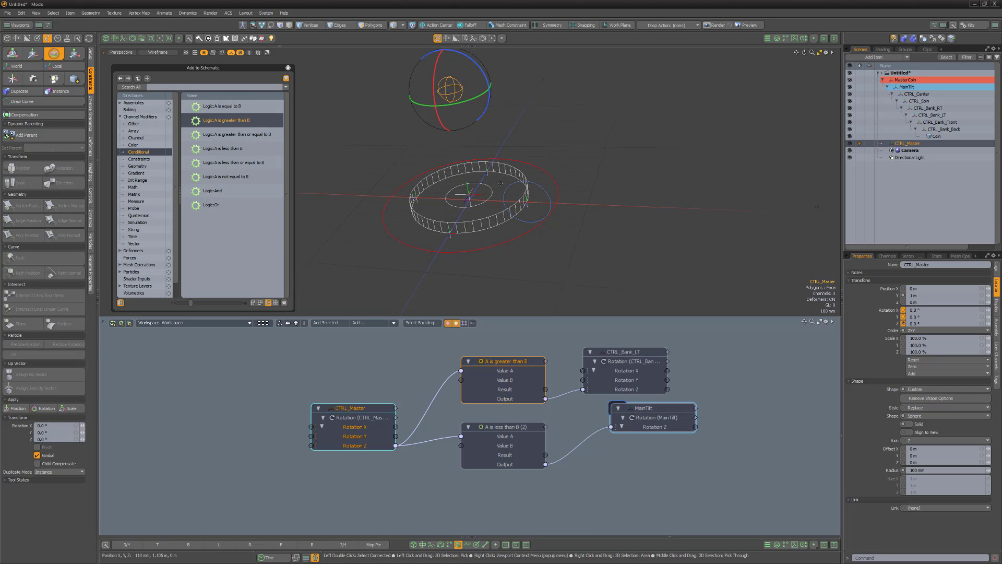
Add CTRL_Bank_Front's Rotation X channel and another "Logic:A is greater than B" node to the schematic above the CTRL_Bank_LT row
{"action": "left_click", "coordinate": [940, 121]}
{"action": "right_click", "coordinate": [888, 314]}
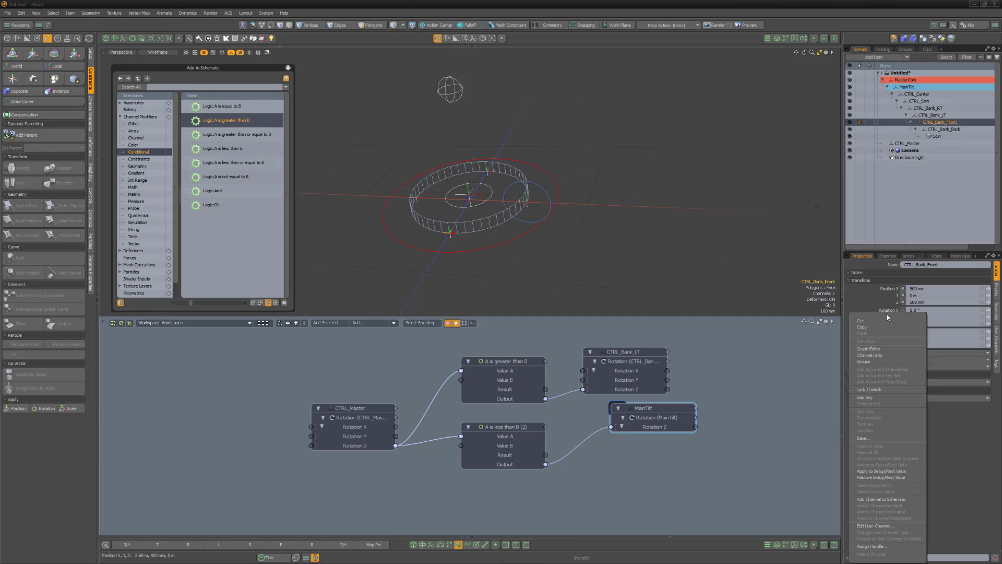
{"action": "left_click", "coordinate": [910, 500]}
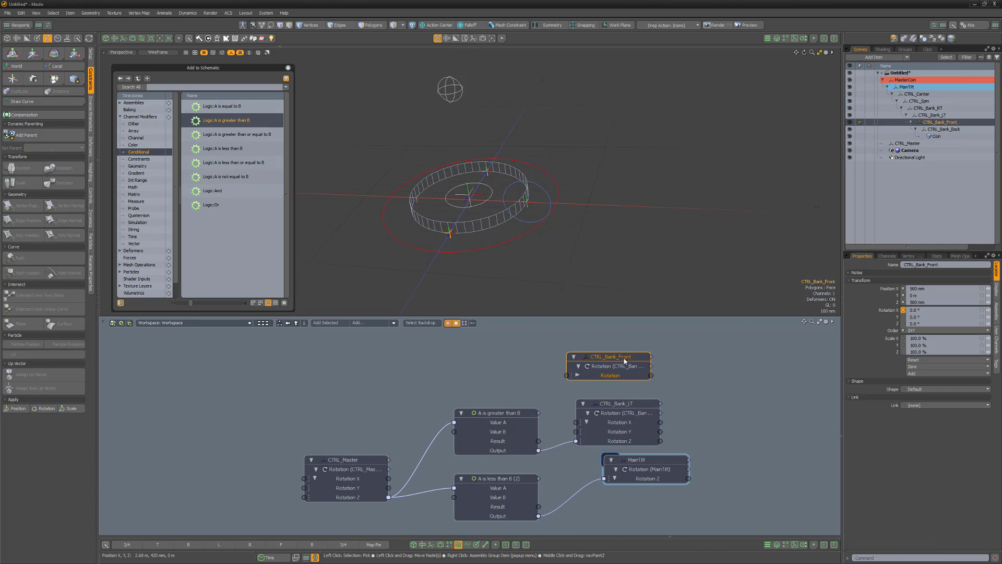
{"action": "left_click_drag", "start_coordinate": [276, 116], "coordinate": [458, 301]}
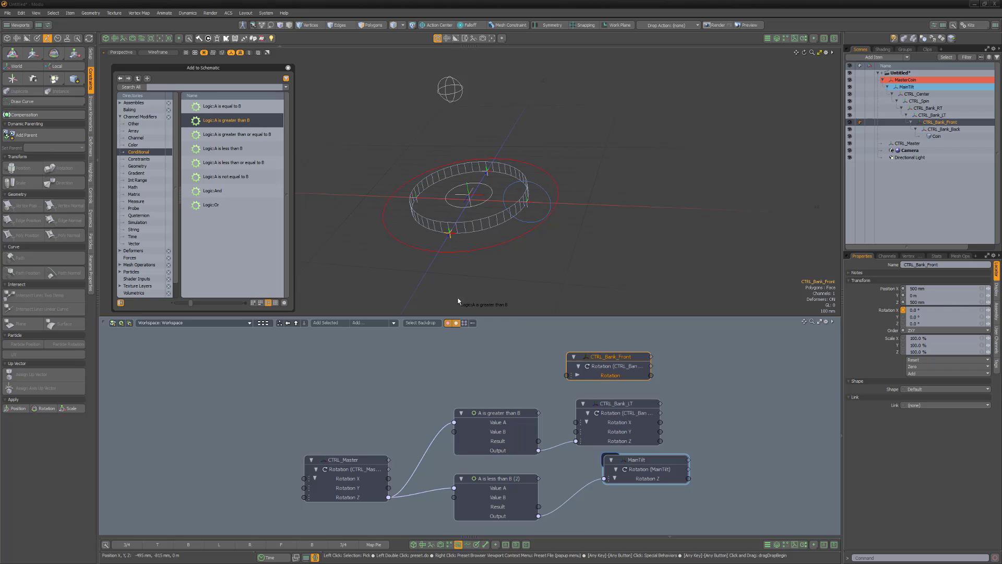
{"action": "left_click_drag", "start_coordinate": [463, 352], "coordinate": [463, 354]}
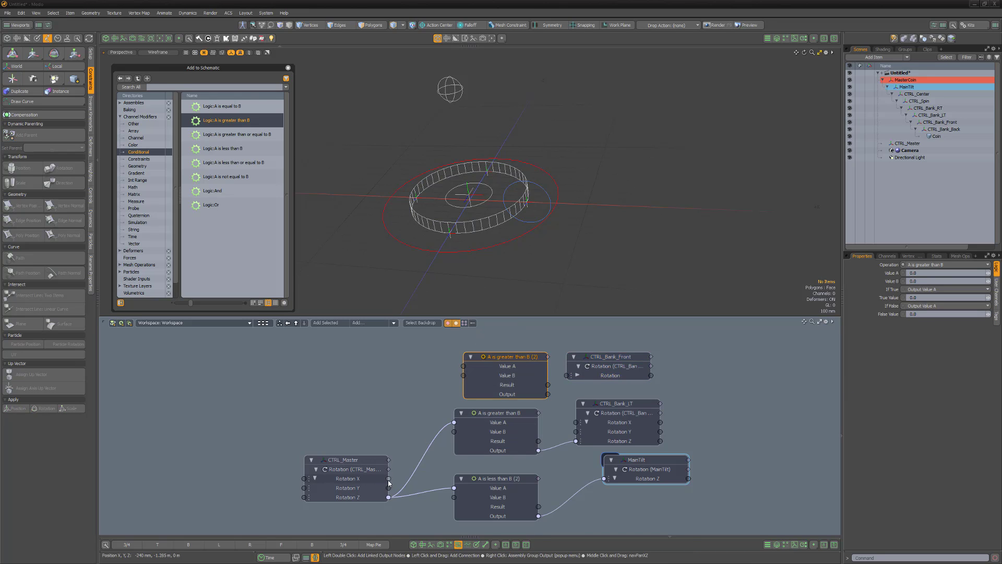
Link CTRL_Master's Rotation X to CTRL_Bank_Front's Rotation X through the new greater-than node, with If False set to Output Value B
{"action": "left_click_drag", "start_coordinate": [388, 478], "coordinate": [423, 428]}
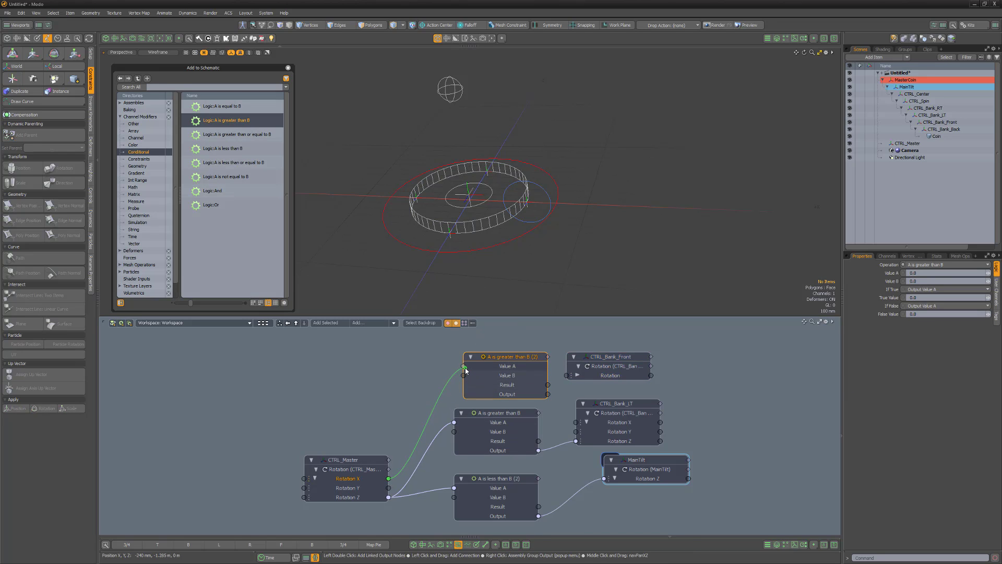
{"action": "left_click_drag", "start_coordinate": [467, 370], "coordinate": [463, 366]}
{"action": "left_click", "coordinate": [932, 306]}
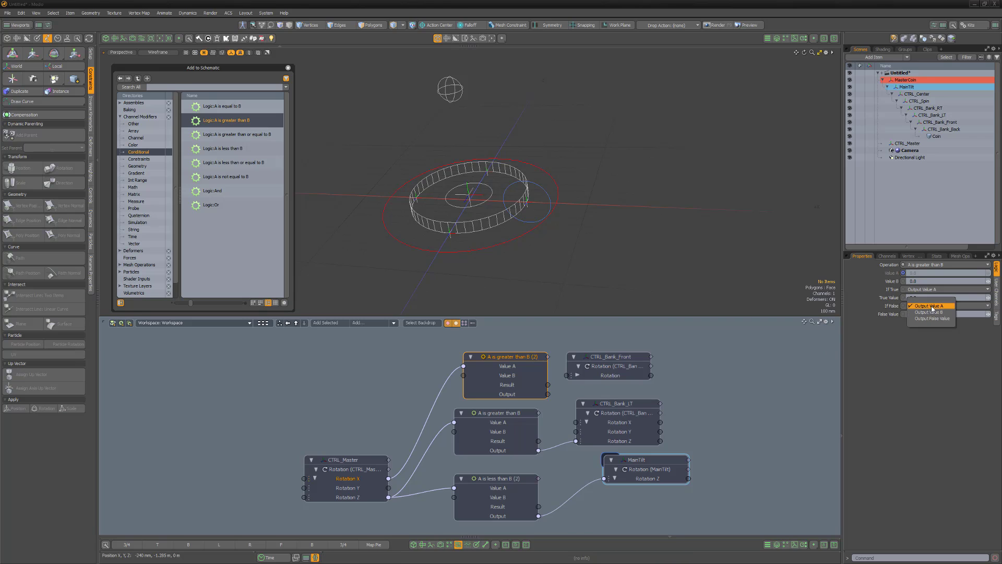
{"action": "left_click", "coordinate": [929, 312]}
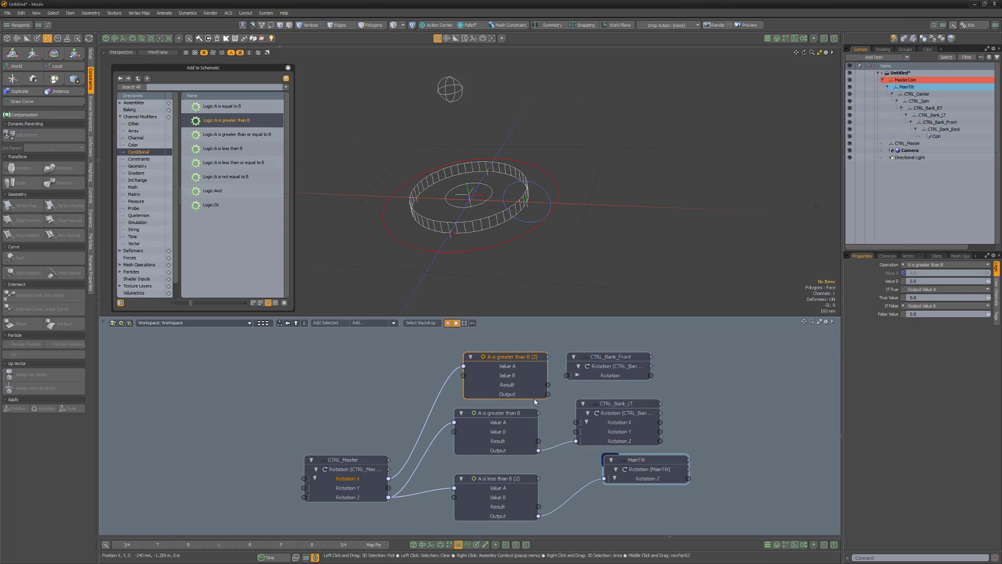
{"action": "left_click_drag", "start_coordinate": [568, 379], "coordinate": [567, 376]}
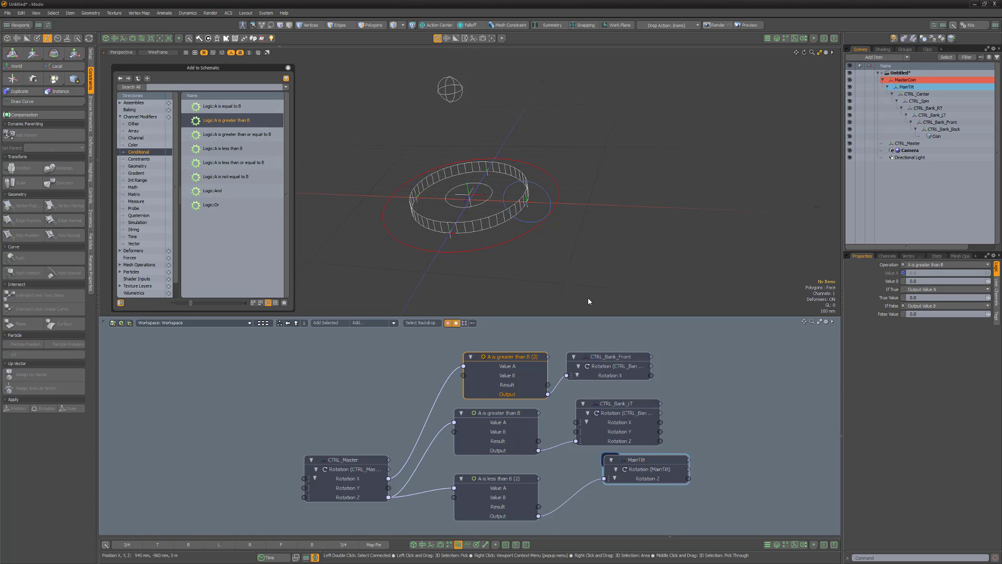
Add CTRL_Bank_Back's Rotation X channel and a "Logic:A is less than B" node to the schematic above the CTRL_Bank_Front row
{"action": "left_click", "coordinate": [944, 129]}
{"action": "right_click", "coordinate": [887, 312]}
{"action": "left_click", "coordinate": [888, 501]}
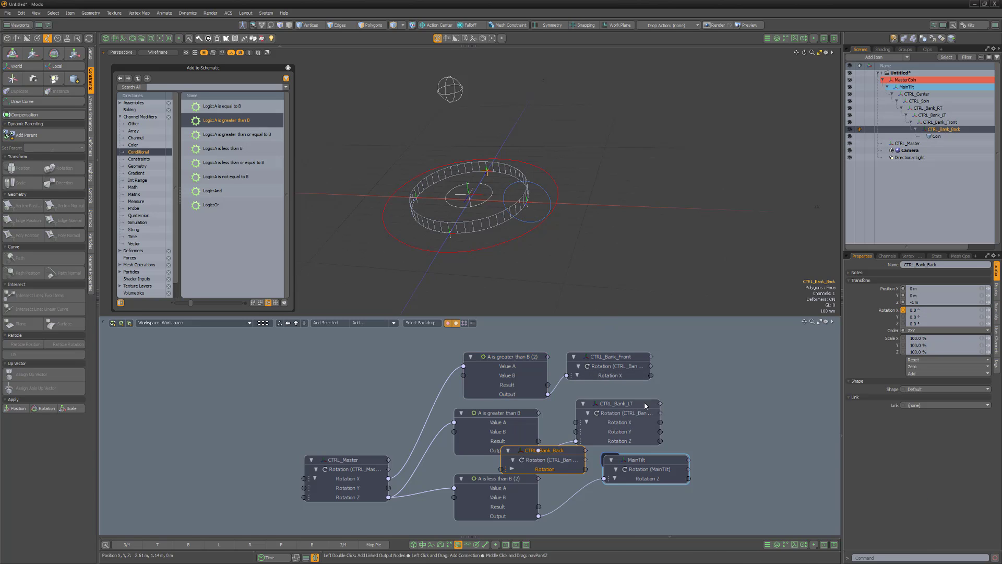
{"action": "middle_click_drag", "start_coordinate": [647, 405], "coordinate": [644, 443]}
{"action": "left_click_drag", "start_coordinate": [374, 499], "coordinate": [334, 442]}
{"action": "left_click_drag", "start_coordinate": [570, 497], "coordinate": [641, 347]}
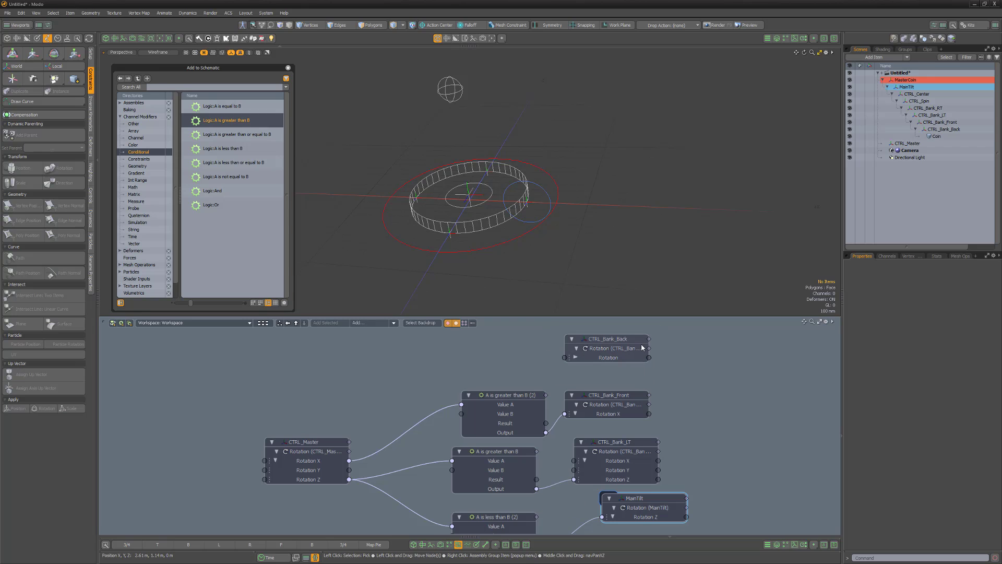
{"action": "left_click", "coordinate": [232, 150]}
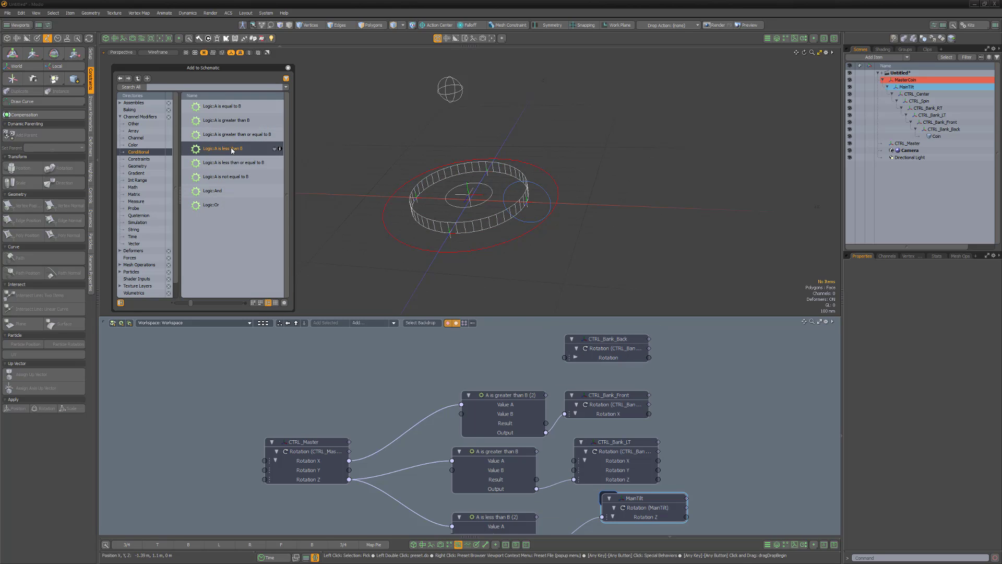
{"action": "left_click_drag", "start_coordinate": [447, 343], "coordinate": [448, 345]}
Link CTRL_Master's Rotation X to CTRL_Bank_Back's Rotation X through the new less-than node, with If False set to Output Value B
{"action": "left_click_drag", "start_coordinate": [349, 460], "coordinate": [445, 358]}
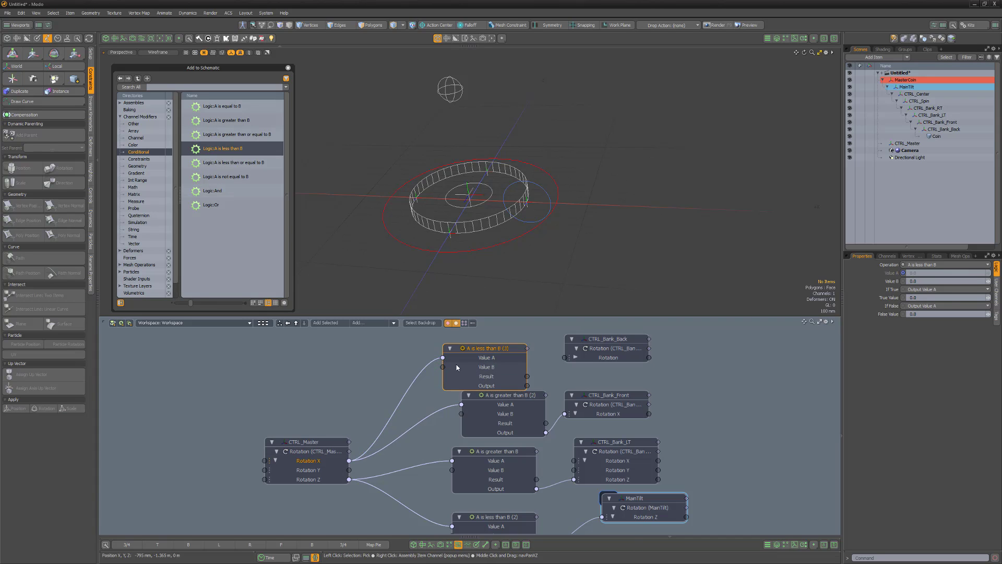
{"action": "left_click", "coordinate": [927, 306]}
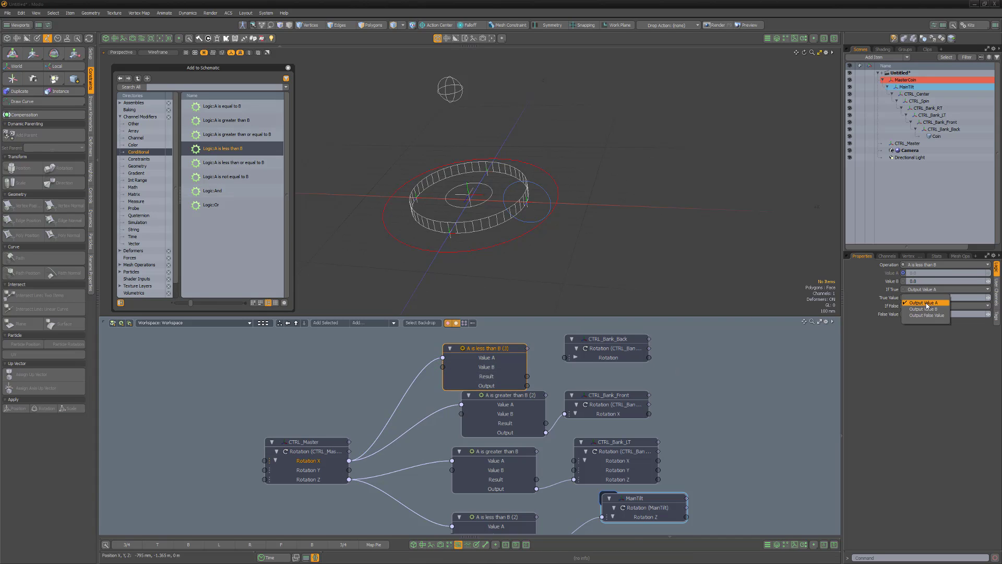
{"action": "left_click", "coordinate": [929, 313]}
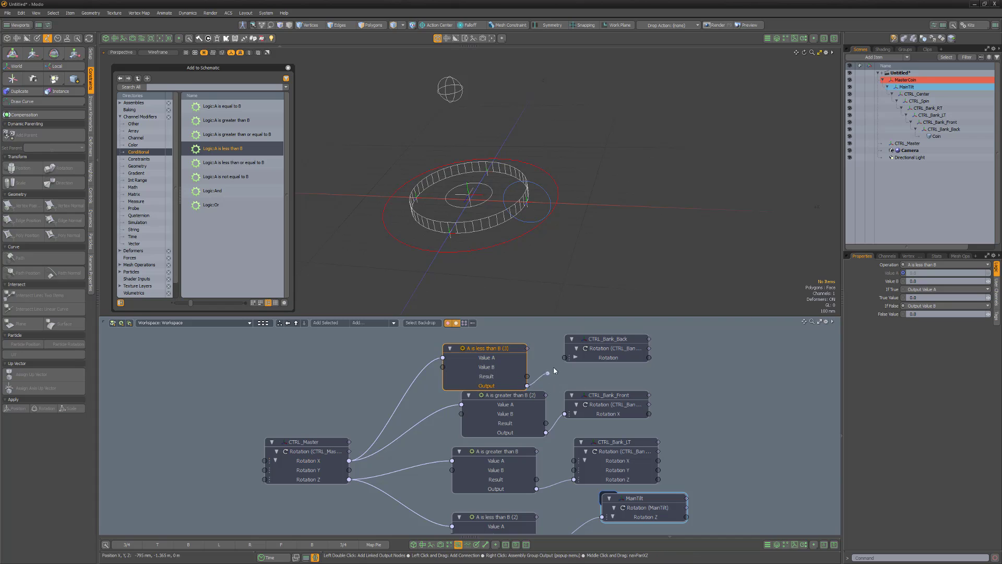
{"action": "left_click_drag", "start_coordinate": [569, 358], "coordinate": [516, 346]}
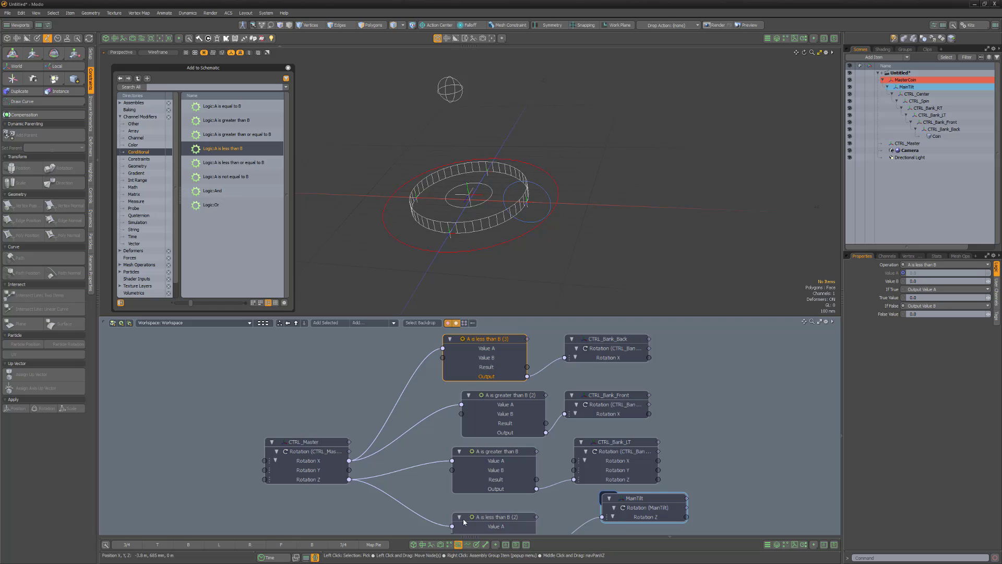
Collapse the MainTilt and CTRL_Bank_LT nodes with their logic nodes, and move the CTRL_Bank_LT pair down close to MainTilt
{"action": "left_click", "coordinate": [460, 517]}
{"action": "left_click", "coordinate": [609, 498]}
{"action": "left_click", "coordinate": [459, 451]}
{"action": "left_click", "coordinate": [581, 442]}
{"action": "left_click", "coordinate": [597, 444]}
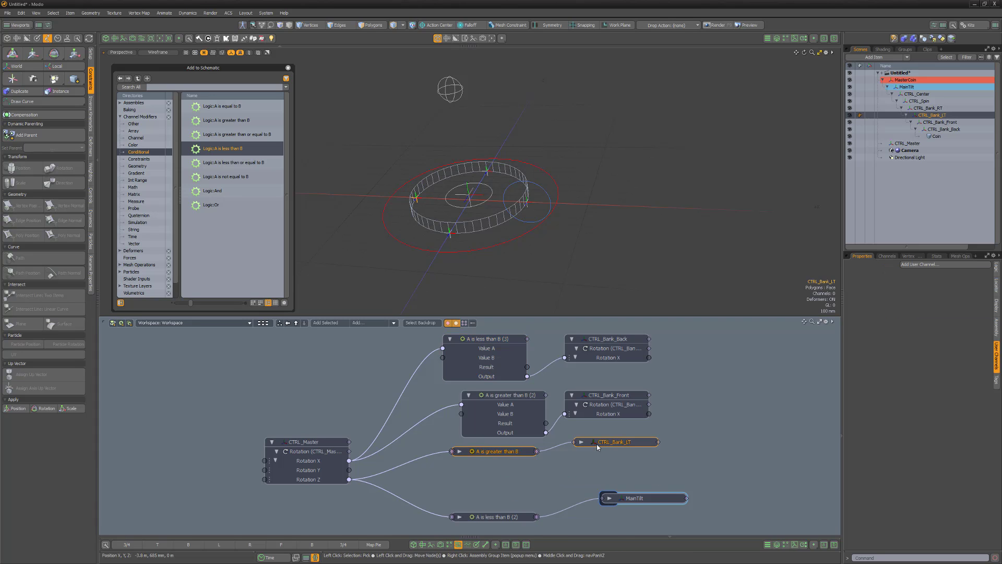
{"action": "left_click_drag", "start_coordinate": [597, 444], "coordinate": [597, 481]}
Collapse the CTRL_Bank_Front and CTRL_Bank_Back nodes with their logic nodes, and move the CTRL_Bank_Back pair down close to CTRL_Bank_Front
{"action": "left_click", "coordinate": [469, 395]}
{"action": "left_click", "coordinate": [572, 395]}
{"action": "left_click", "coordinate": [572, 339]}
{"action": "left_click", "coordinate": [450, 339]}
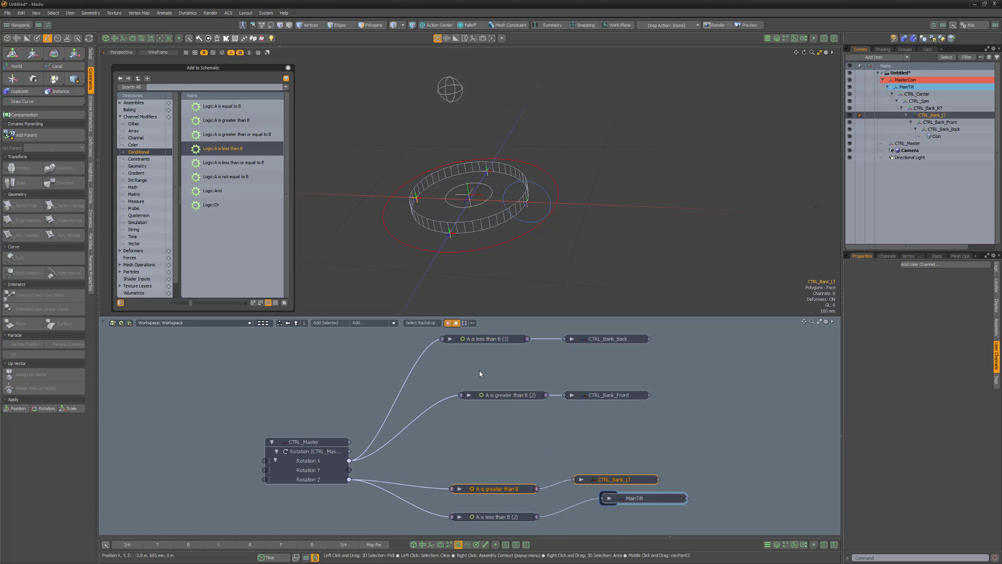
{"action": "right_click_drag", "start_coordinate": [480, 374], "coordinate": [619, 334]}
{"action": "left_click_drag", "start_coordinate": [620, 340], "coordinate": [628, 378]}
{"action": "left_click", "coordinate": [673, 368]}
Add CTRL_Spin's Rotation Y channel to the schematic, drive it directly from CTRL_Master's Rotation Y, and place the collapsed node between the bank rows
{"action": "left_click", "coordinate": [920, 102]}
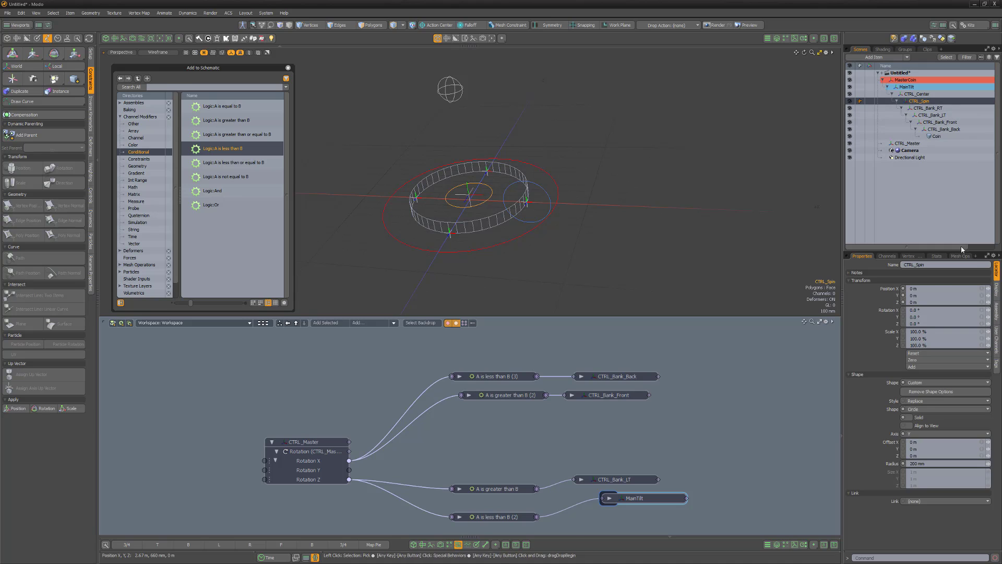
{"action": "right_click", "coordinate": [891, 316]}
{"action": "left_click", "coordinate": [900, 501]}
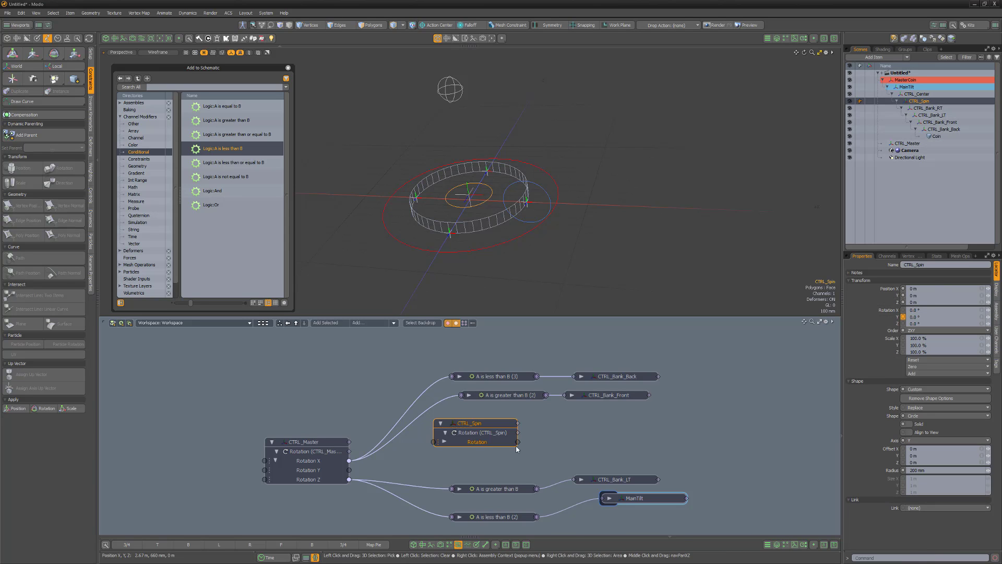
{"action": "left_click_drag", "start_coordinate": [470, 424], "coordinate": [349, 470]}
{"action": "left_click", "coordinate": [562, 413]}
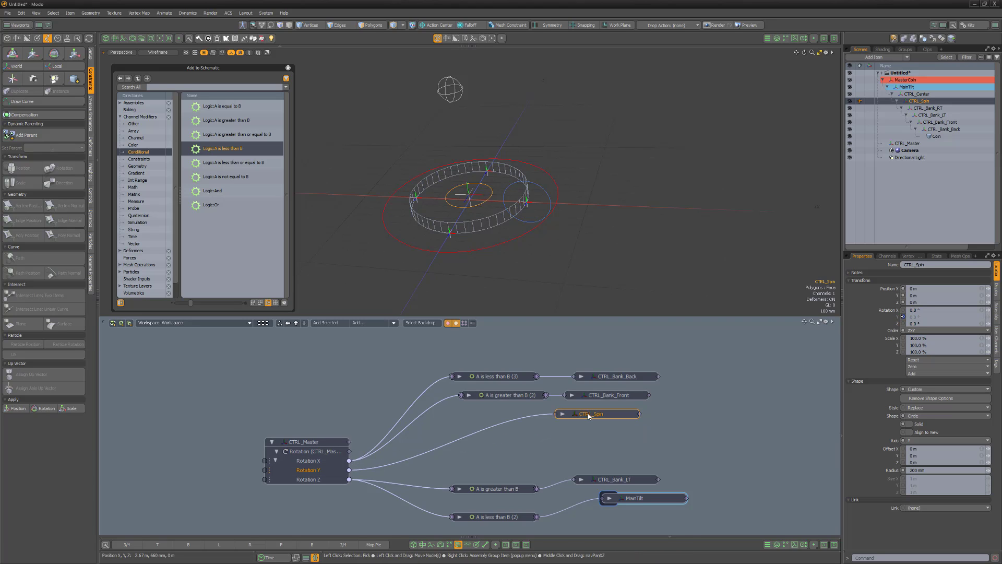
{"action": "left_click_drag", "start_coordinate": [601, 416], "coordinate": [619, 444]}
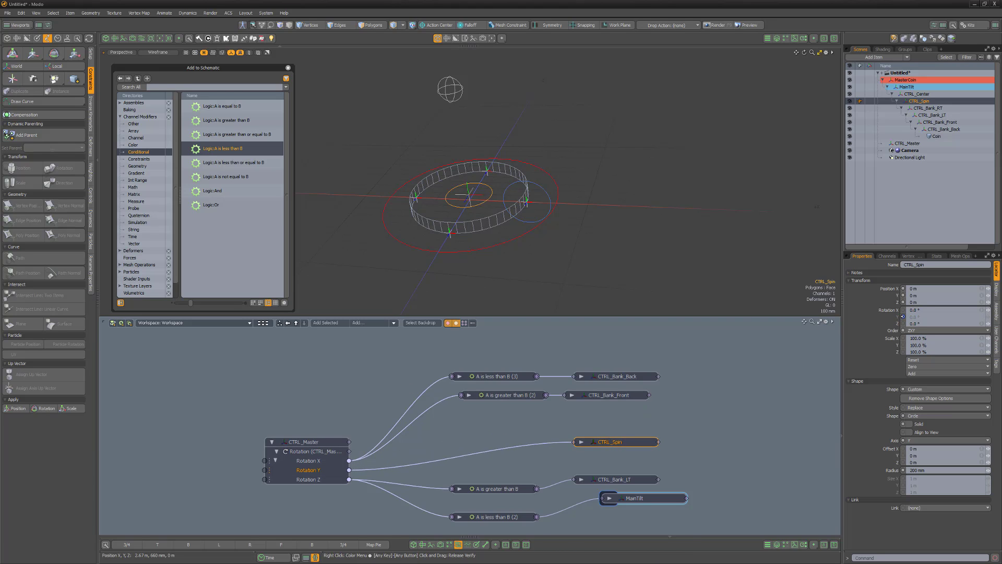
Enclose all the logic nodes and driven locator nodes in a backdrop named Banks
{"action": "left_click_drag", "start_coordinate": [418, 343], "coordinate": [706, 531]}
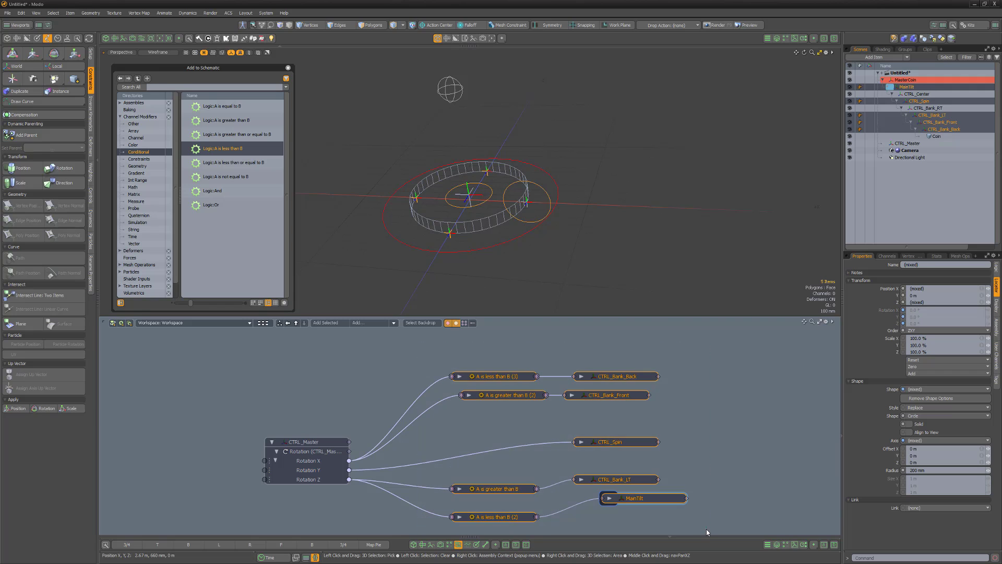
{"action": "key", "text": "b"}
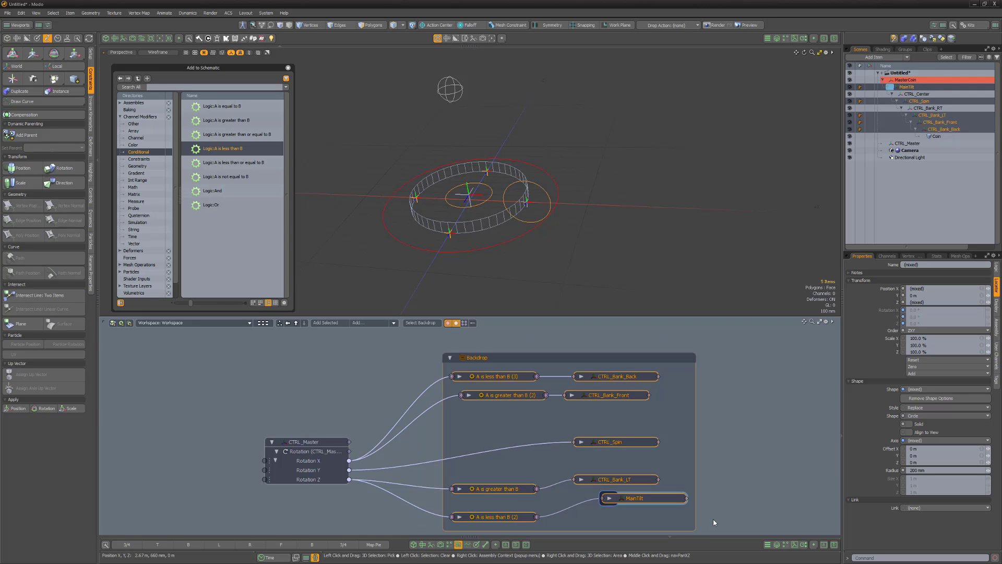
{"action": "double_click", "coordinate": [484, 359]}
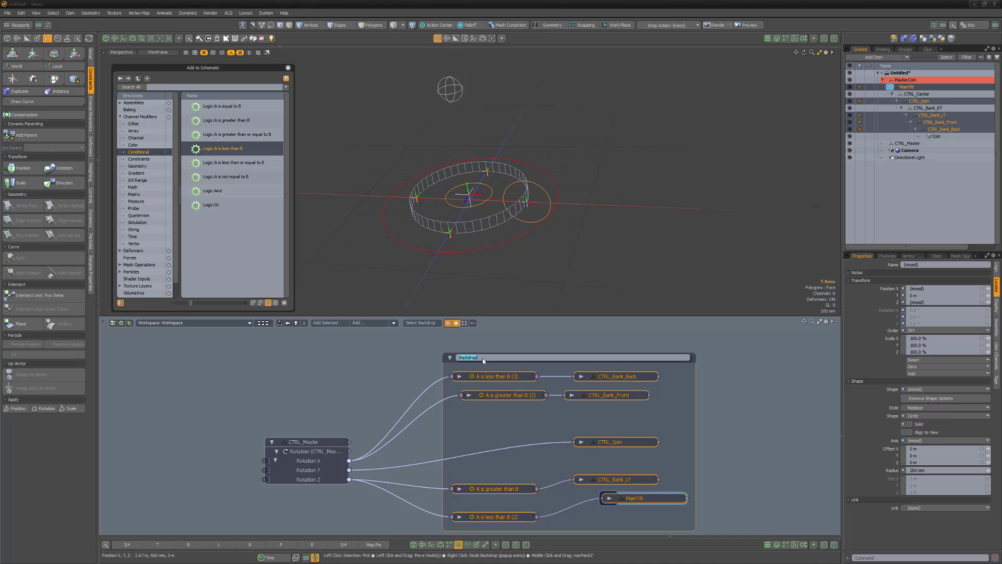
{"action": "type", "text": "Banks"}
{"action": "key", "text": "Return"}
Set the Banks backdrop's editor color to Light Blue and collapse it beside the CTRL_Master node
{"action": "right_click", "coordinate": [662, 360]}
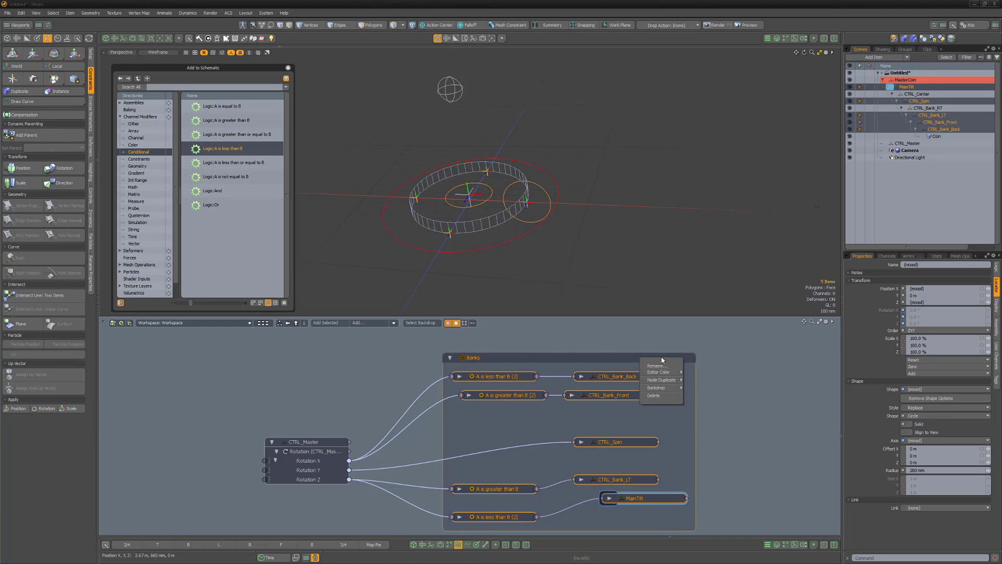
{"action": "mouse_move", "coordinate": [666, 374]}
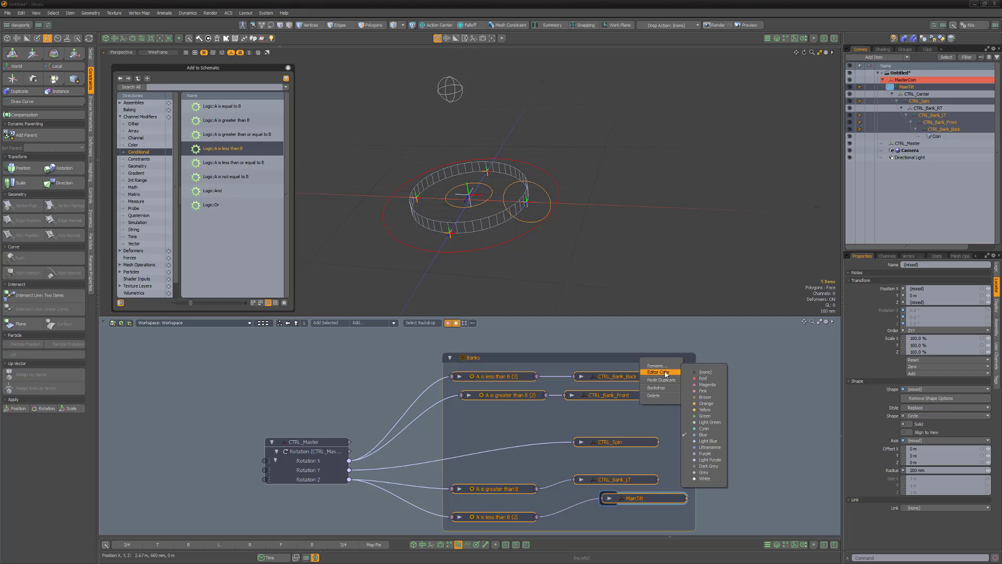
{"action": "left_click", "coordinate": [708, 440]}
{"action": "left_click_drag", "start_coordinate": [535, 362], "coordinate": [453, 493]}
{"action": "left_click", "coordinate": [442, 358]}
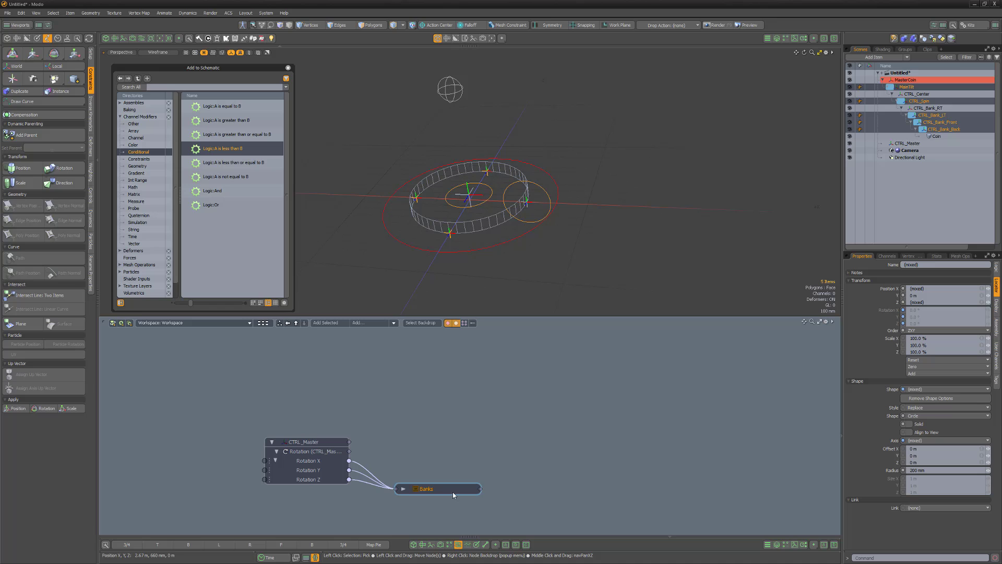
Switch the perspective viewport to Default shading and test the rig by rotating CTRL_Master about Z and X, undoing each rotation
{"action": "left_click", "coordinate": [158, 53]}
{"action": "left_click", "coordinate": [156, 97]}
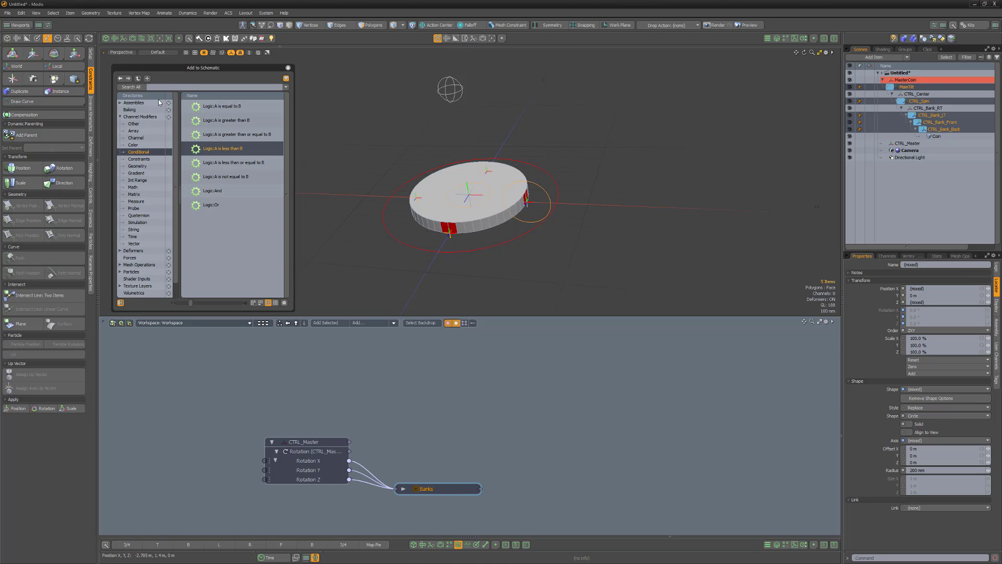
{"action": "left_click", "coordinate": [462, 95]}
{"action": "key", "text": "e"}
{"action": "left_click_drag", "start_coordinate": [489, 86], "coordinate": [491, 68]}
{"action": "key", "text": "ctrl+z"}
{"action": "left_click_drag", "start_coordinate": [435, 94], "coordinate": [436, 130]}
{"action": "key", "text": "ctrl+z"}
{"action": "key", "text": "ctrl+z"}
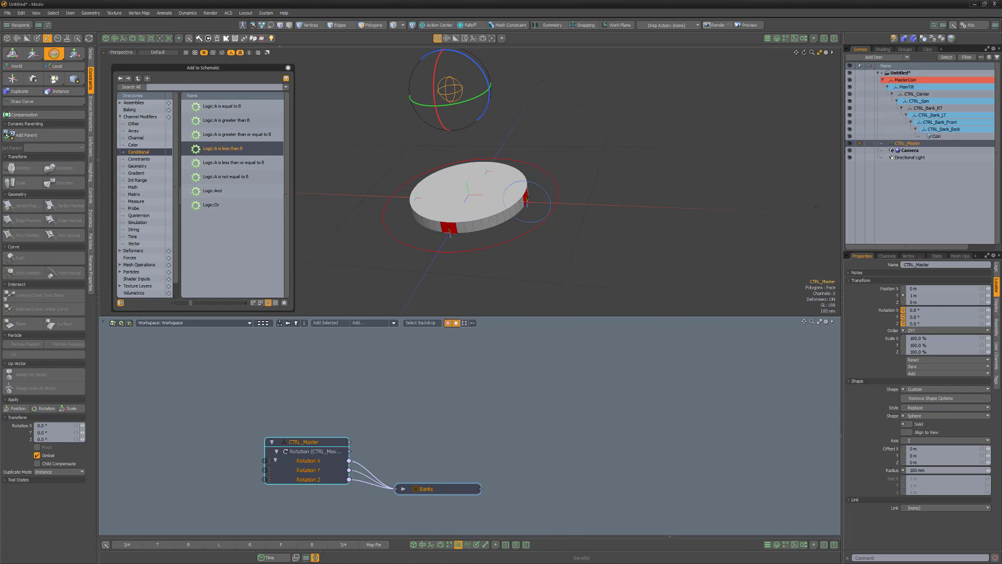
Add Coin's rotation channels to the schematic, placing its node apart from CTRL_Master, and move the Banks backdrop down for space
{"action": "left_click", "coordinate": [942, 136]}
{"action": "right_click", "coordinate": [890, 318]}
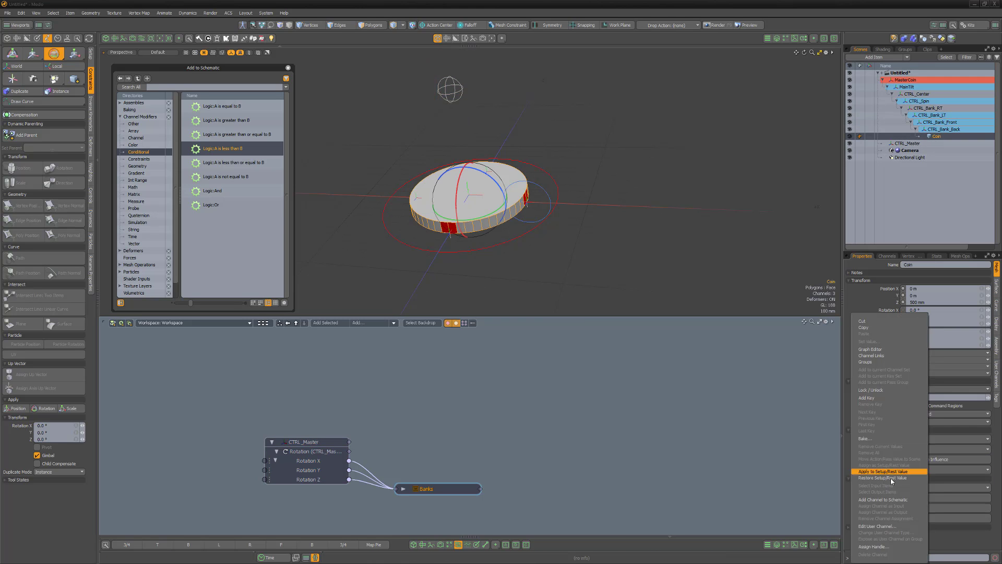
{"action": "left_click", "coordinate": [890, 499]}
{"action": "left_click_drag", "start_coordinate": [473, 443], "coordinate": [577, 434]}
{"action": "left_click", "coordinate": [548, 451]}
{"action": "left_click", "coordinate": [585, 496]}
{"action": "left_click_drag", "start_coordinate": [525, 479], "coordinate": [432, 507]}
Add an Expression node using A!=B?C:D, with CTRL_Master's Rotation X feeding Input A and Rotation Y feeding Input C
{"action": "left_click", "coordinate": [182, 87]}
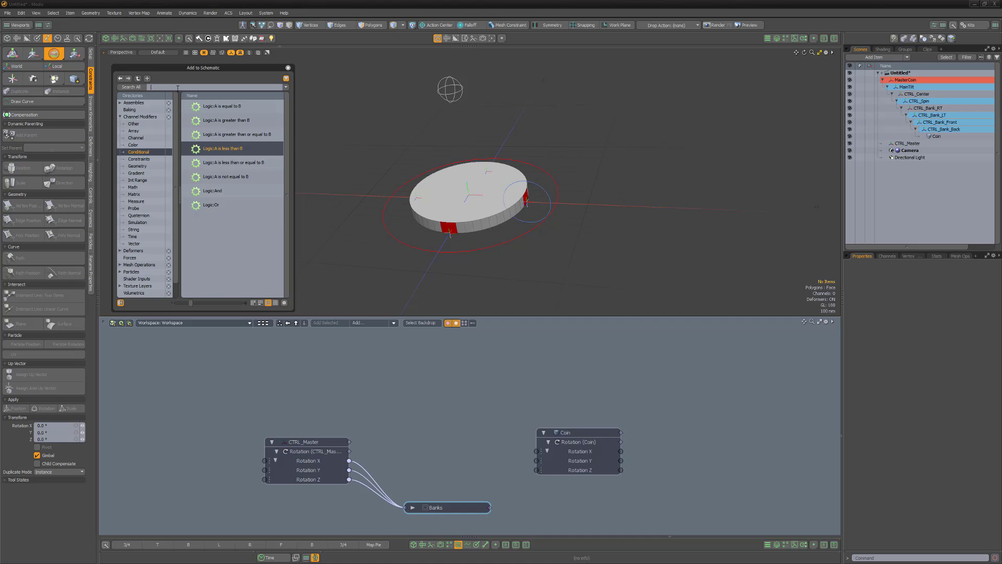
{"action": "type", "text": "exp"}
{"action": "left_click_drag", "start_coordinate": [218, 120], "coordinate": [445, 406]}
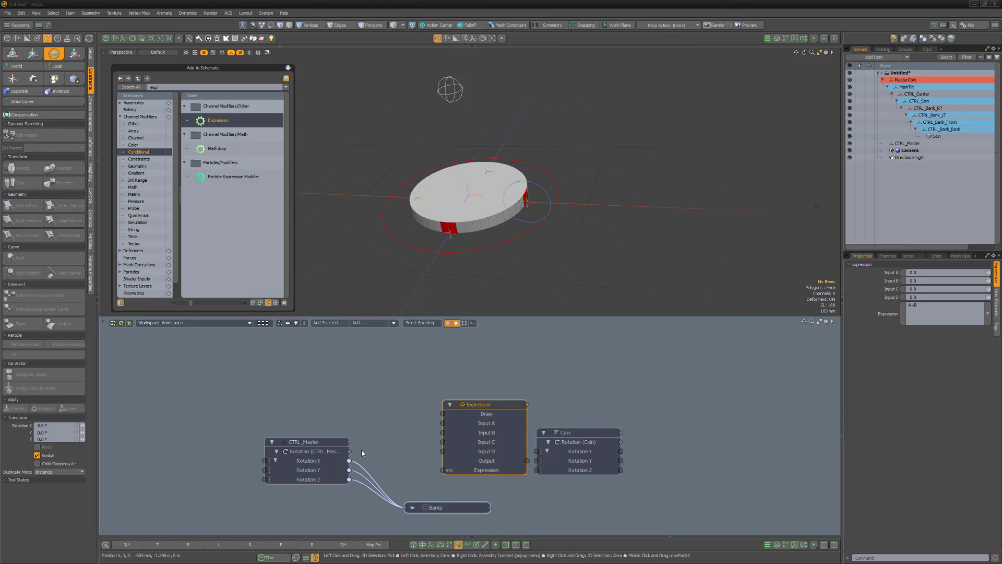
{"action": "left_click_drag", "start_coordinate": [349, 461], "coordinate": [443, 424]}
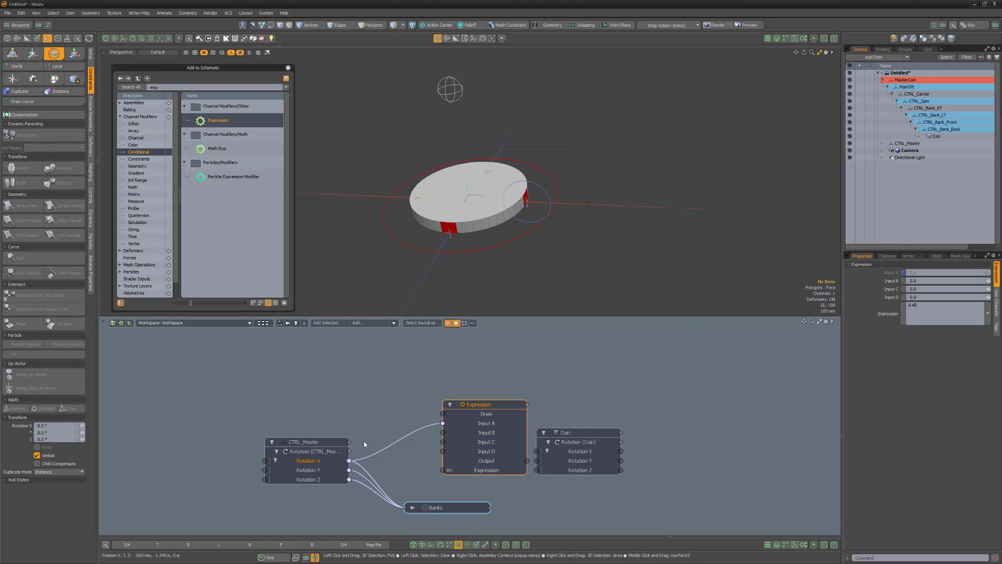
{"action": "left_click_drag", "start_coordinate": [445, 445], "coordinate": [443, 442]}
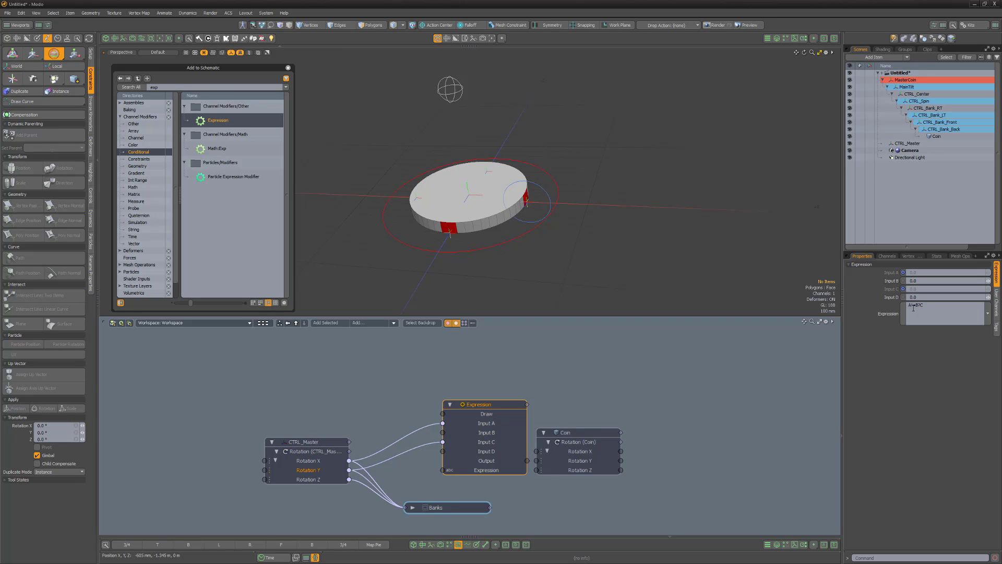
{"action": "type", "text": "D"}
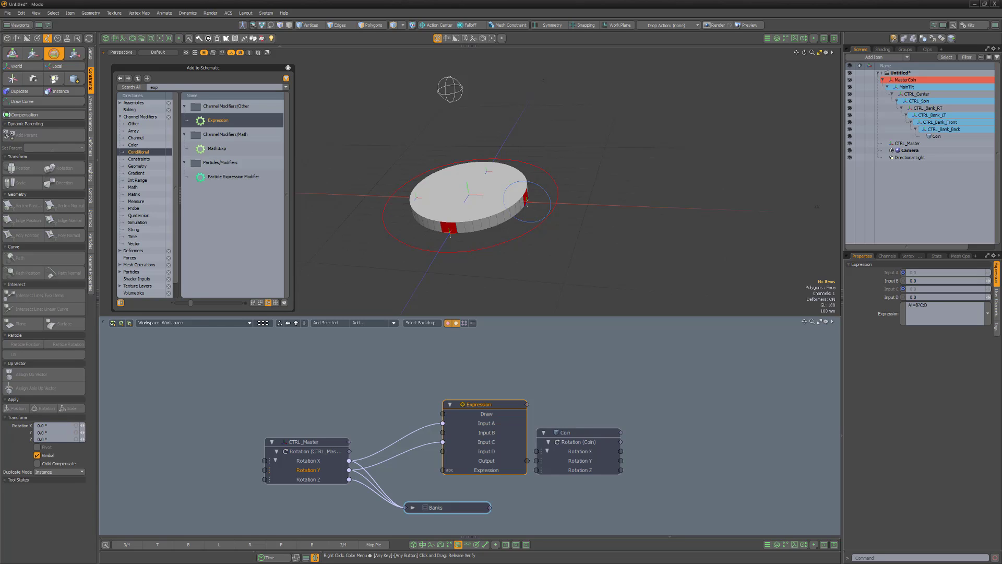
Add a Basic Math Multiply node with Value B at -1.0, feed it the Expression output and drive Coin's Rotation Y
{"action": "left_click", "coordinate": [142, 87]}
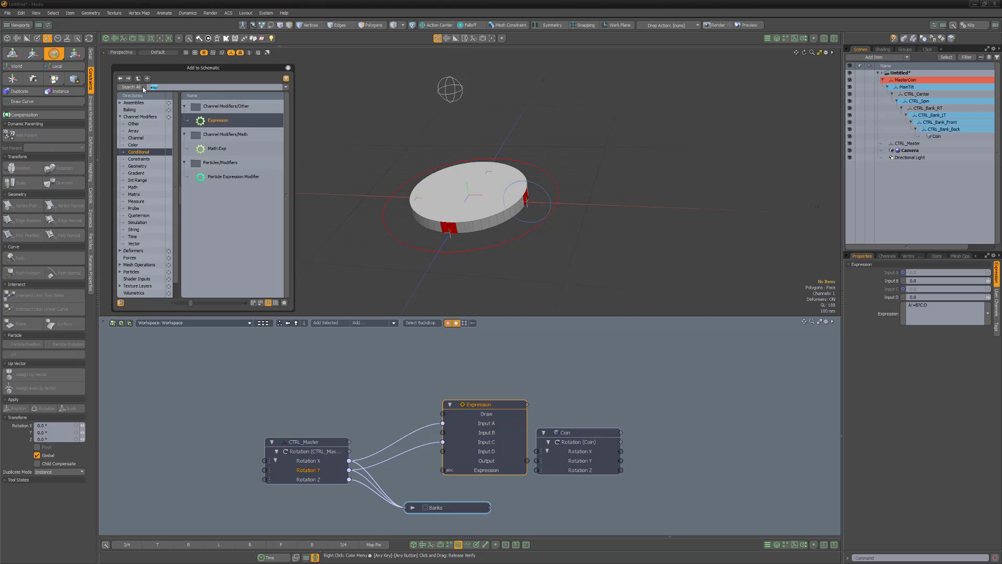
{"action": "type", "text": "mul"}
{"action": "left_click_drag", "start_coordinate": [225, 120], "coordinate": [536, 309]}
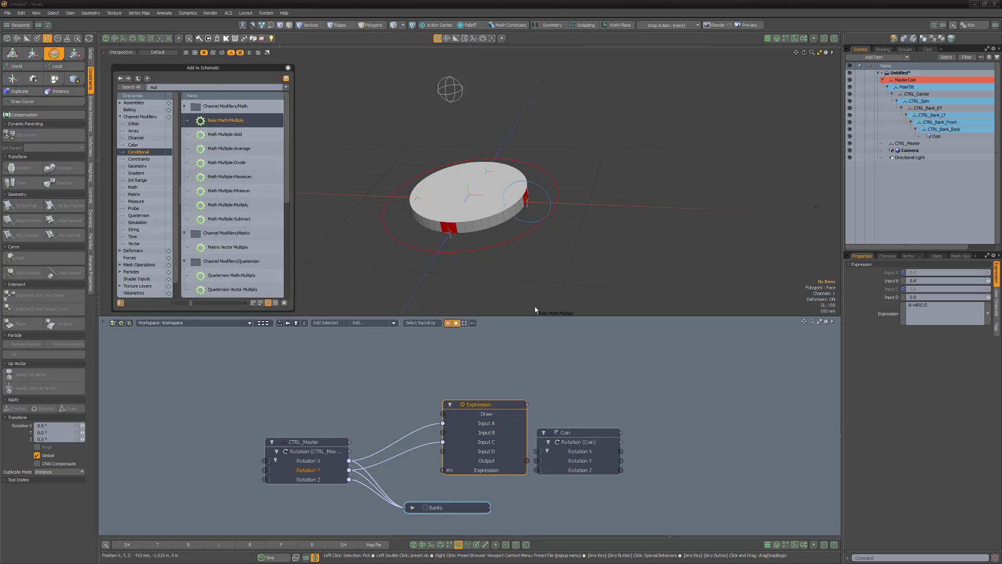
{"action": "left_click_drag", "start_coordinate": [547, 377], "coordinate": [552, 378]}
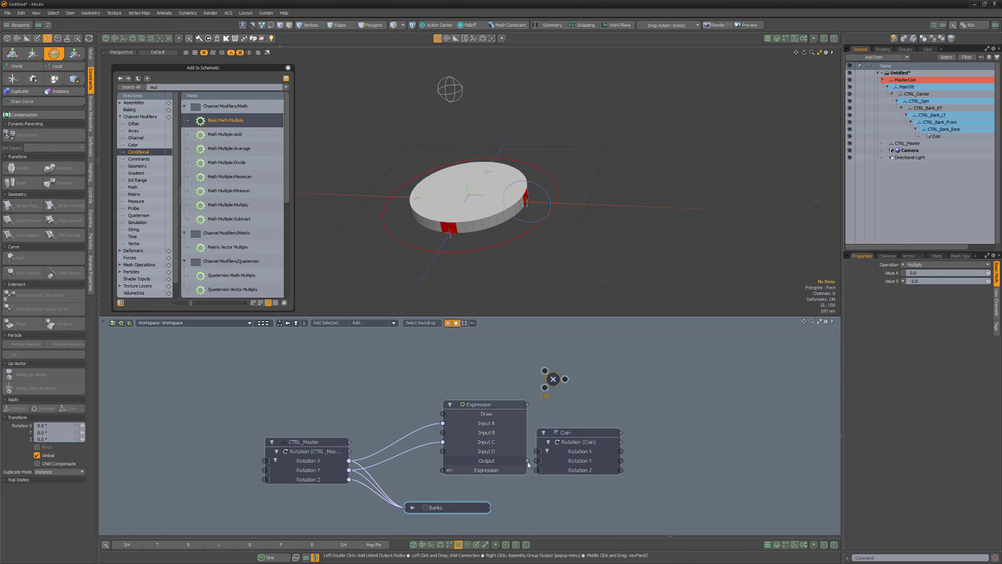
{"action": "left_click_drag", "start_coordinate": [546, 374], "coordinate": [545, 371]}
{"action": "left_click_drag", "start_coordinate": [565, 432], "coordinate": [640, 423]}
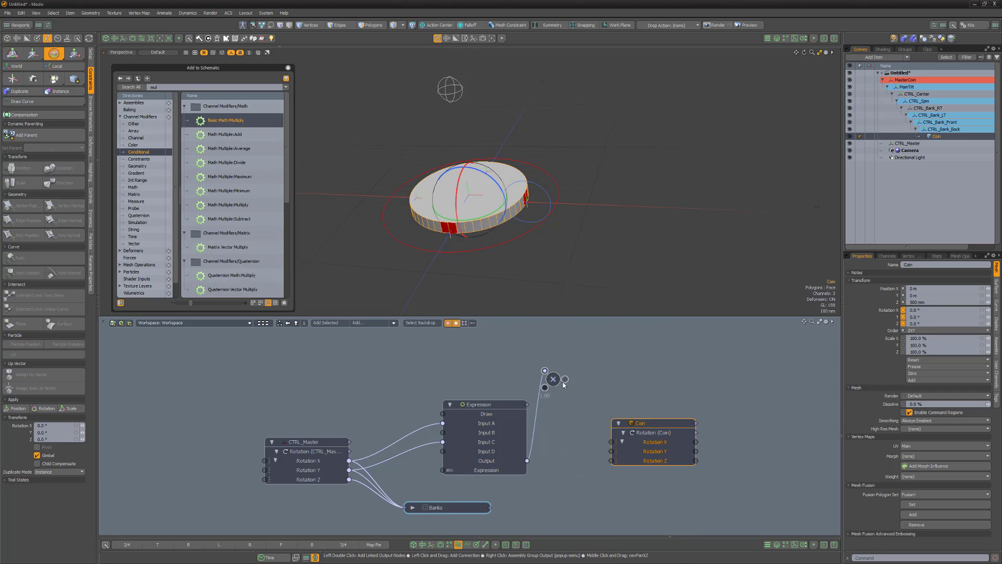
{"action": "left_click_drag", "start_coordinate": [566, 379], "coordinate": [612, 453]}
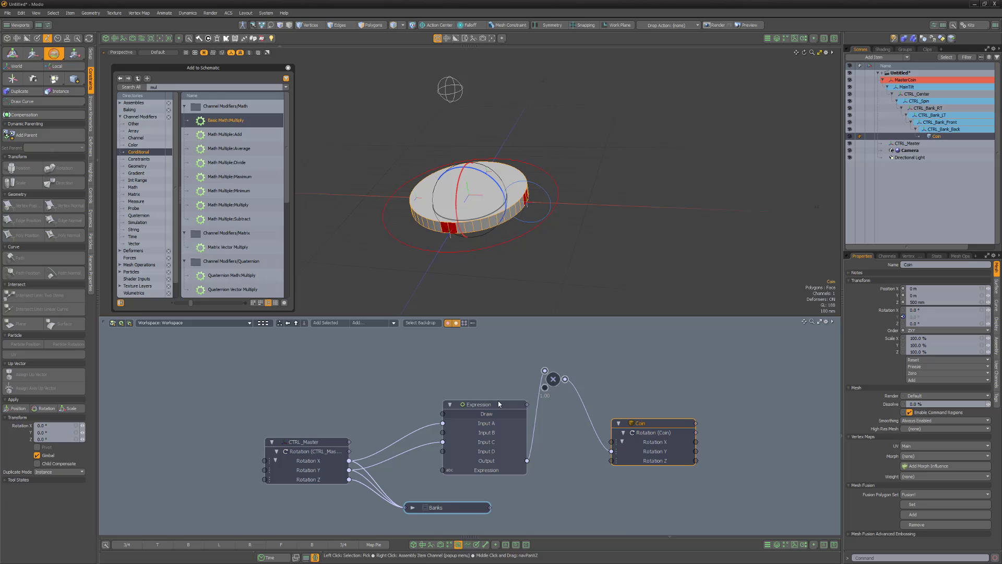
Move the Expression, Multiply and Coin nodes into the Banks backdrop, then collapse the backdrop and place it beside CTRL_Master
{"action": "left_click_drag", "start_coordinate": [426, 362], "coordinate": [719, 454]}
{"action": "left_click_drag", "start_coordinate": [513, 411], "coordinate": [475, 505], "text": "shift"}
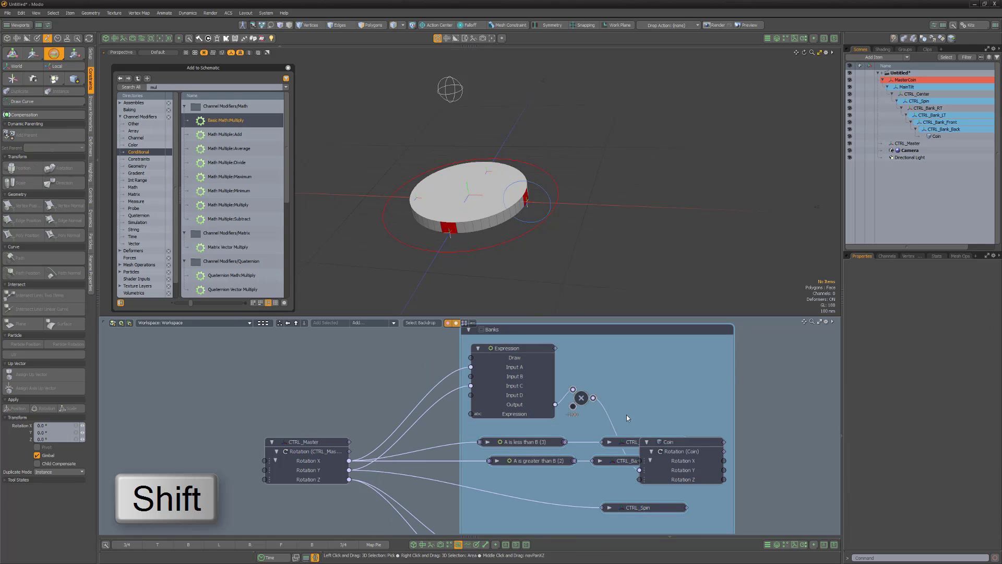
{"action": "left_click_drag", "start_coordinate": [663, 441], "coordinate": [663, 376], "text": "shift"}
{"action": "left_click", "coordinate": [647, 376]}
{"action": "left_click", "coordinate": [478, 349]}
{"action": "left_click", "coordinate": [469, 330]}
{"action": "left_click_drag", "start_coordinate": [522, 331], "coordinate": [489, 501]}
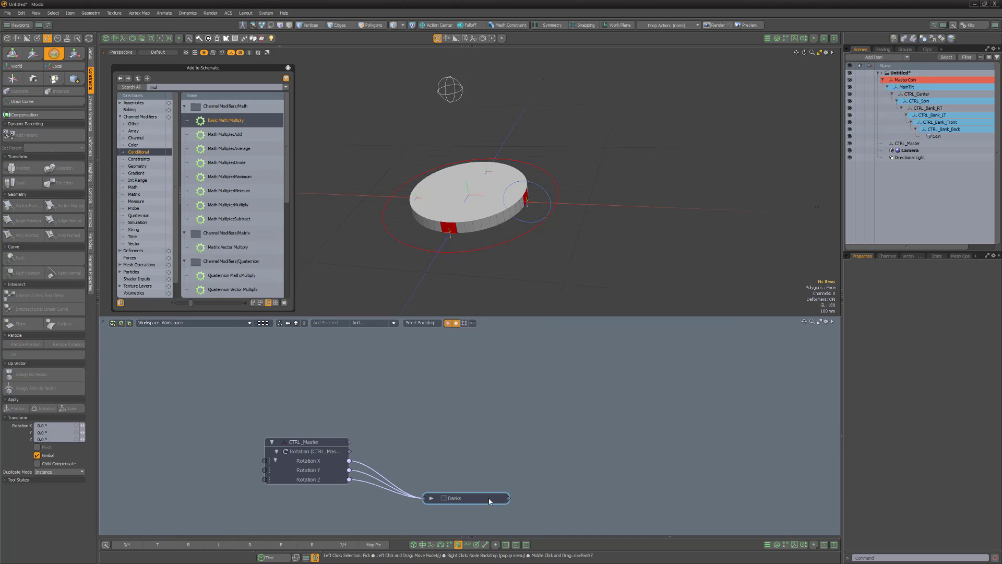
Test the counter-rotation by rotating the CTRL_Master locator about its axes, then undo the rotations
{"action": "key", "text": "space"}
{"action": "left_click", "coordinate": [459, 91]}
{"action": "key", "text": "e"}
{"action": "mouse_move", "coordinate": [476, 97]}
{"action": "left_mouse_down"}
{"action": "mouse_move", "coordinate": [485, 94]}
{"action": "mouse_move", "coordinate": [475, 98]}
{"action": "left_mouse_up"}
{"action": "left_click_drag", "start_coordinate": [437, 67], "coordinate": [488, 83]}
{"action": "key", "text": "ctrl+z"}
{"action": "key", "text": "ctrl+z"}
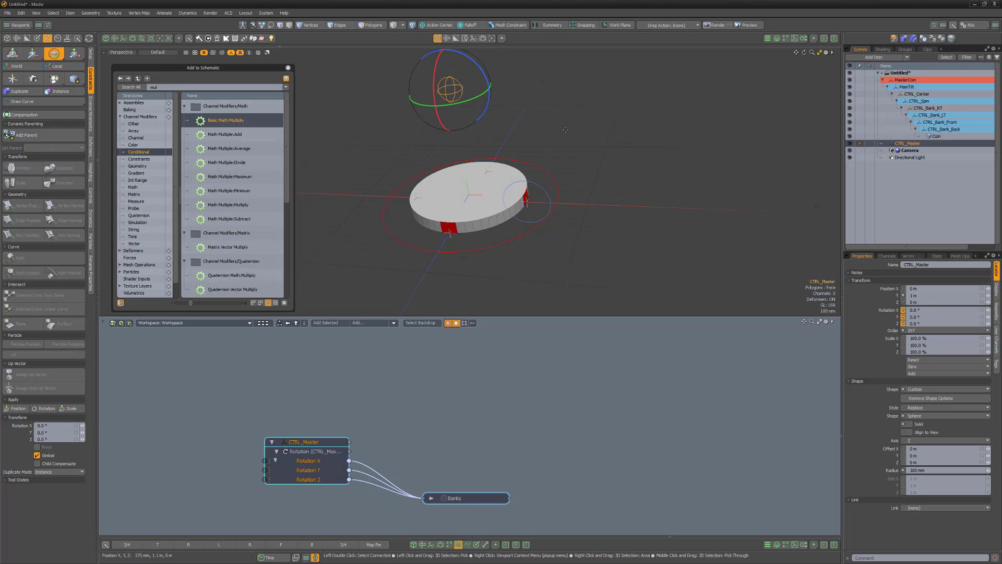
{"action": "key", "text": "Escape"}
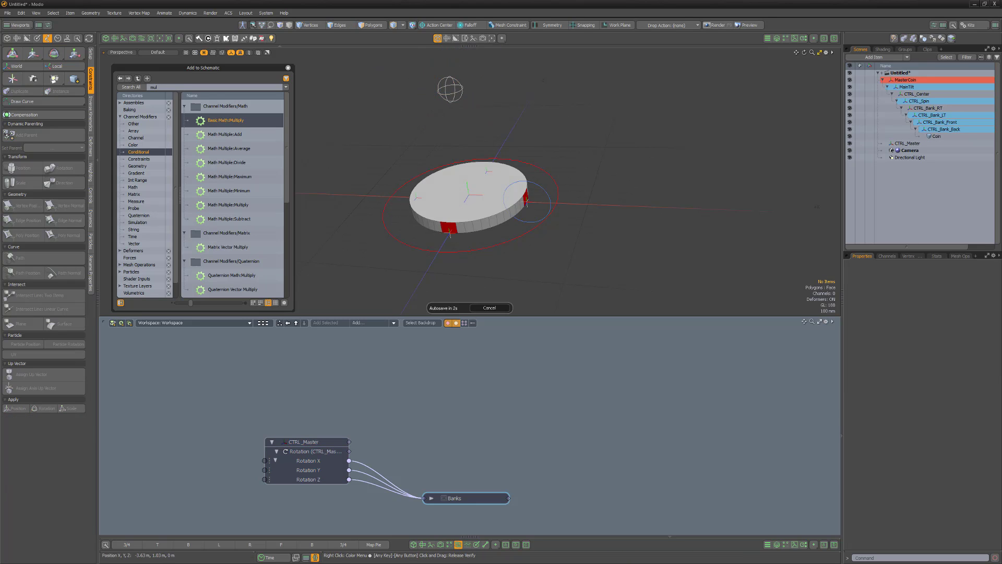
Assign the Rotate Tool as CTRL_Master's selection command and test it by reselecting the locator
{"action": "left_click", "coordinate": [457, 94]}
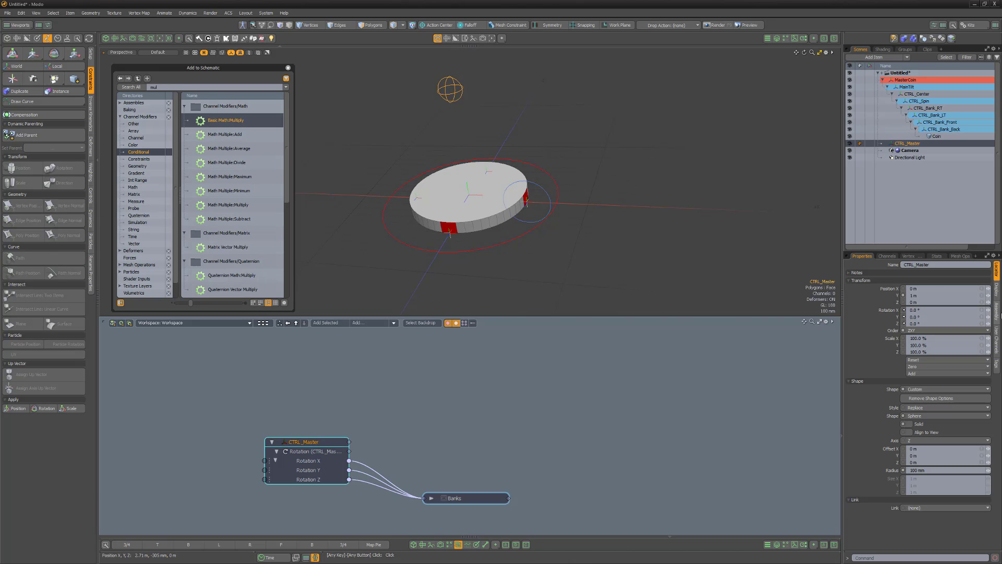
{"action": "left_click", "coordinate": [997, 313]}
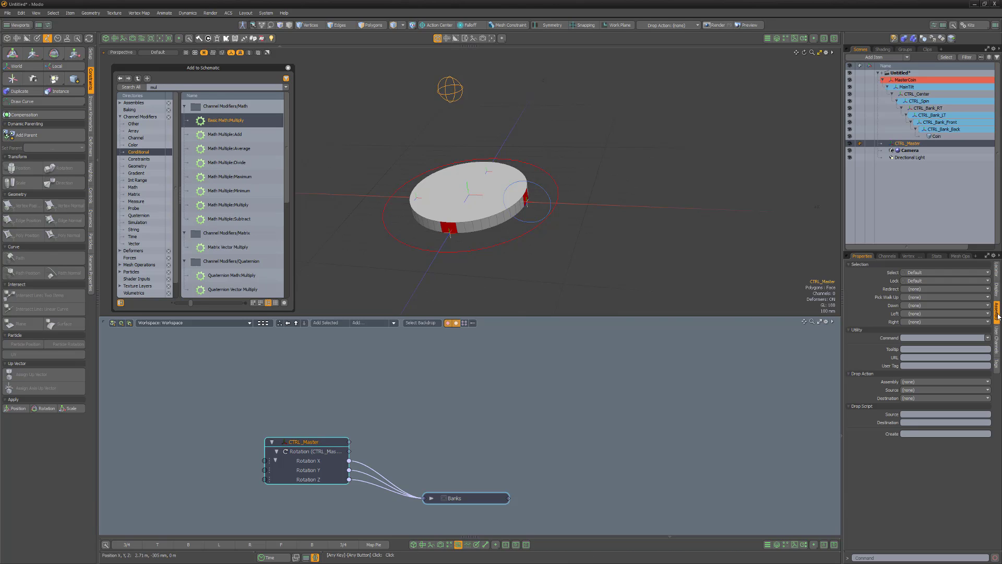
{"action": "left_click", "coordinate": [988, 338]}
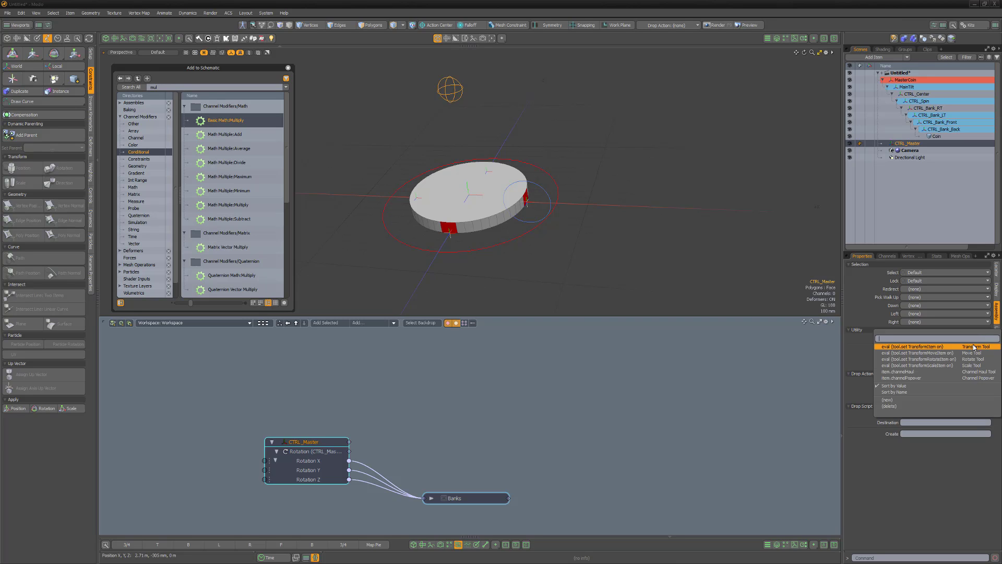
{"action": "left_click", "coordinate": [978, 360]}
{"action": "left_click", "coordinate": [543, 128]}
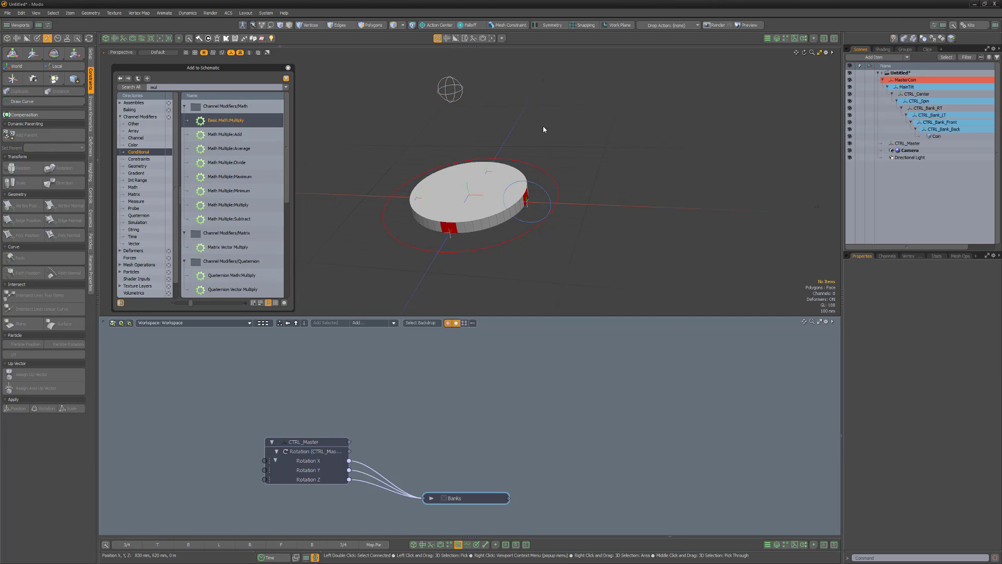
{"action": "left_click", "coordinate": [455, 93]}
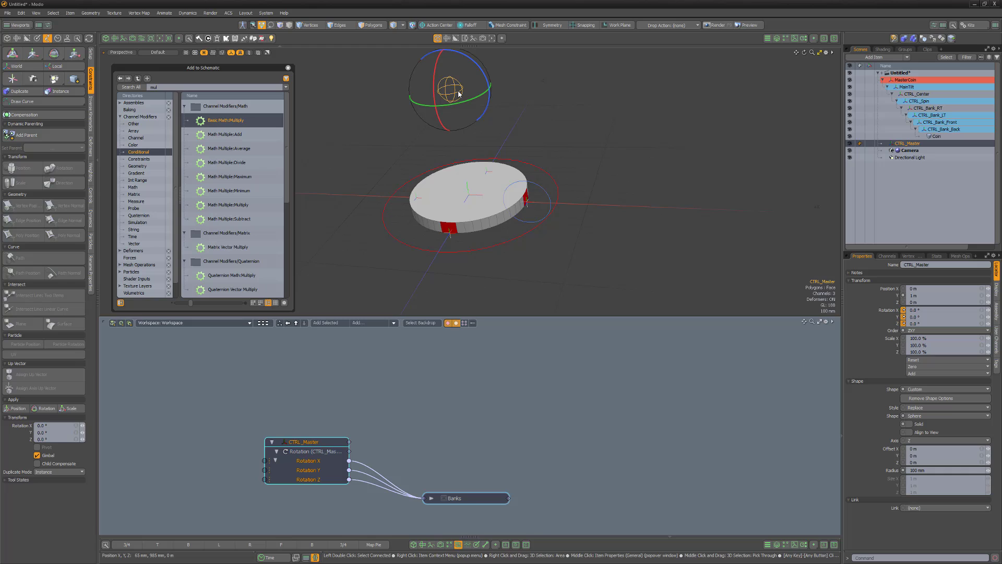
{"action": "left_click", "coordinate": [818, 206]}
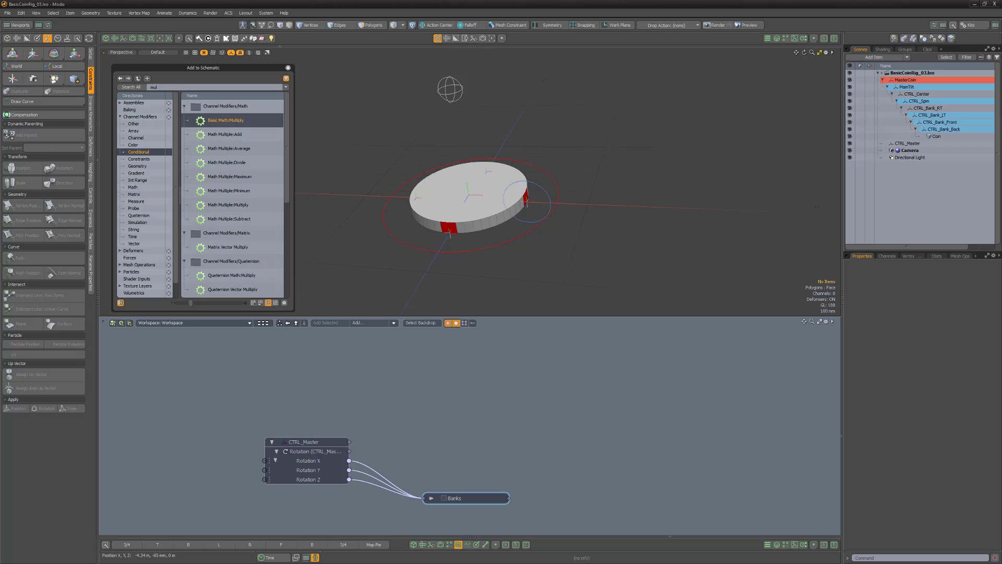
Create a new locator at the origin and name it CTRL_Revolve
{"action": "left_click", "coordinate": [13, 78]}
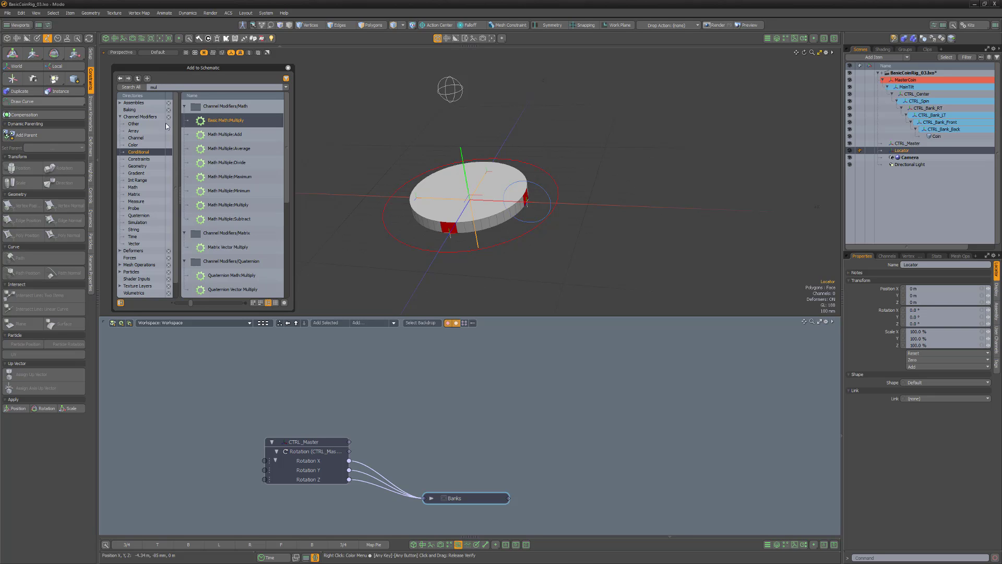
{"action": "double_click", "coordinate": [899, 151]}
{"action": "type", "text": "CTRL_"}
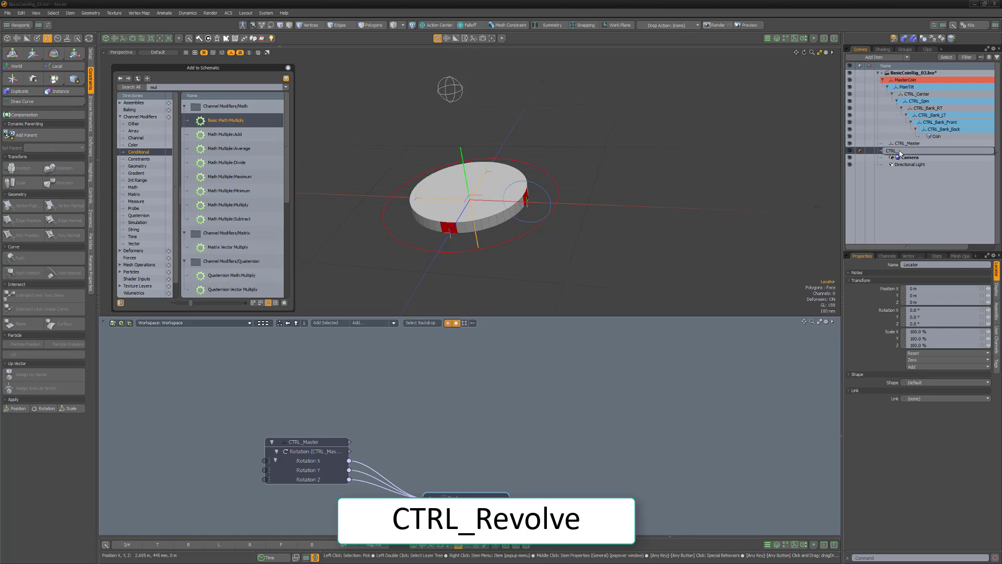
{"action": "type", "text": "Revolve"}
{"action": "key", "text": "Return"}
Give CTRL_Revolve a custom non-solid Rhombus shape with a size of 350 mm on all axes
{"action": "left_click", "coordinate": [945, 383]}
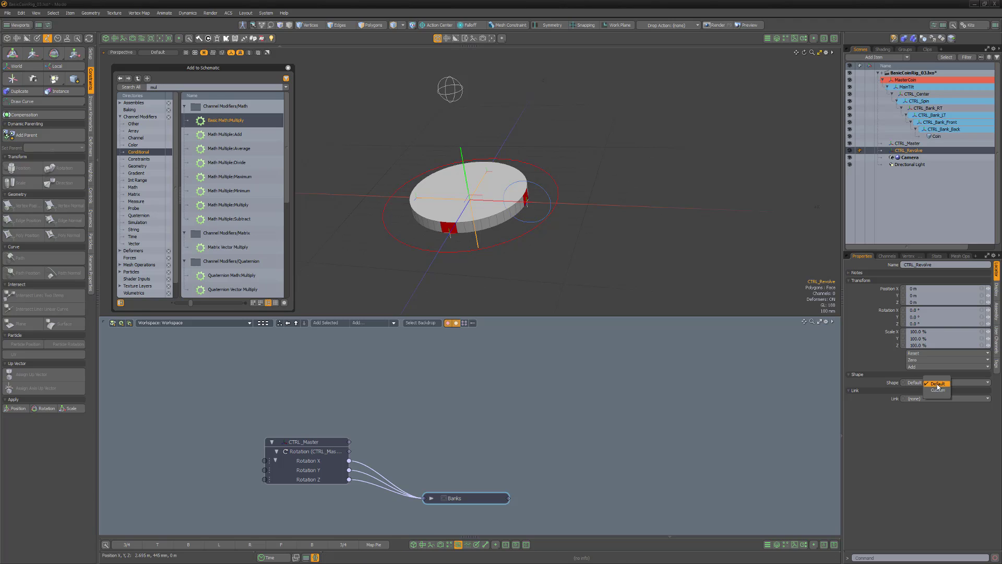
{"action": "left_click", "coordinate": [940, 389]}
{"action": "left_click", "coordinate": [945, 410]}
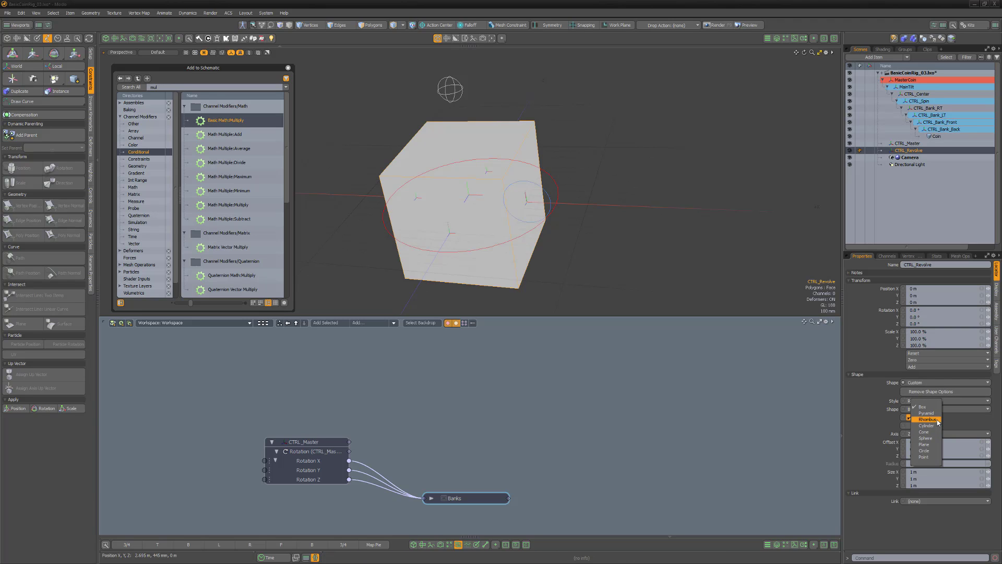
{"action": "left_click", "coordinate": [928, 419]}
{"action": "left_click", "coordinate": [911, 418]}
{"action": "type", "text": "."}
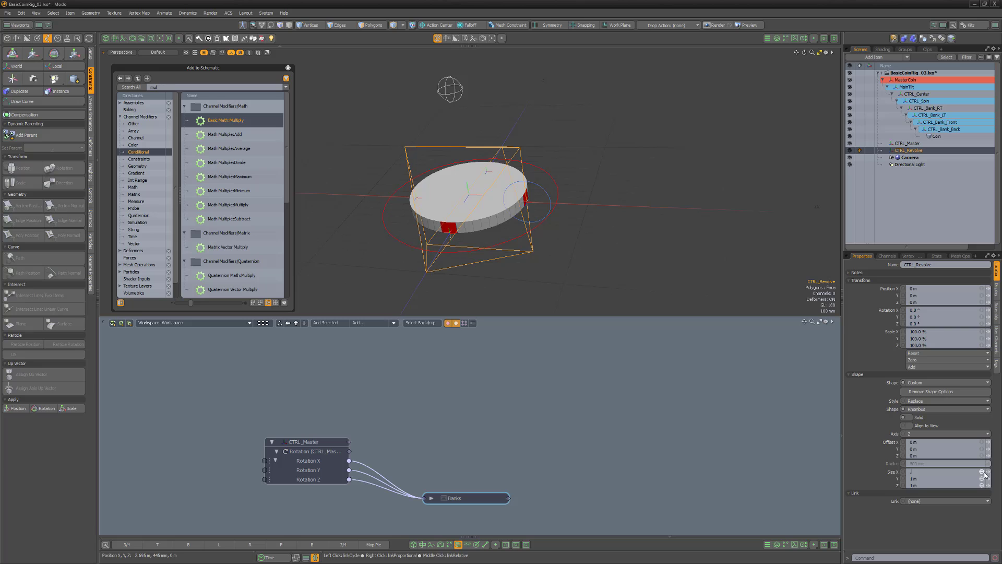
{"action": "type", "text": "35"}
{"action": "key", "text": "Return"}
Constrain the position of CTRL_Revolve to CTRL_Center with a Position constraint
{"action": "scroll", "coordinate": [452, 209], "scroll_direction": "up", "scroll_amount": 2}
{"action": "left_click_drag", "start_coordinate": [452, 209], "coordinate": [478, 197], "text": "alt"}
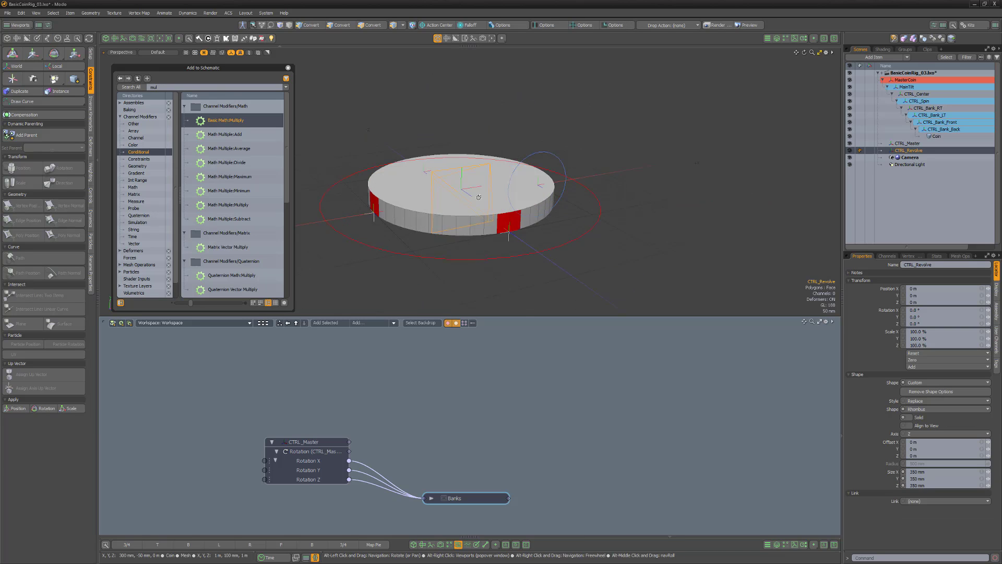
{"action": "scroll", "coordinate": [479, 197], "scroll_direction": "down", "scroll_amount": 3}
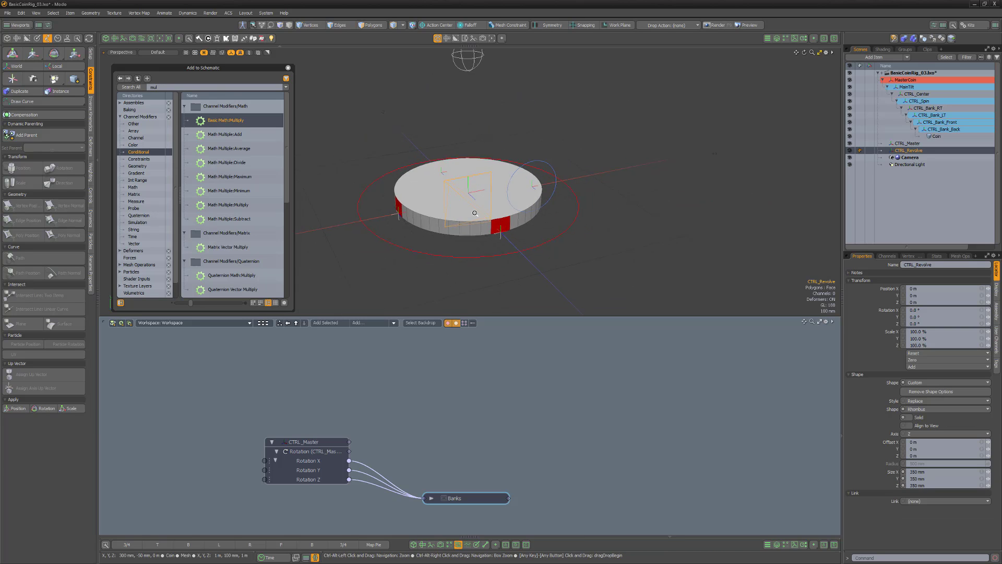
{"action": "left_click", "coordinate": [929, 96], "text": "ctrl"}
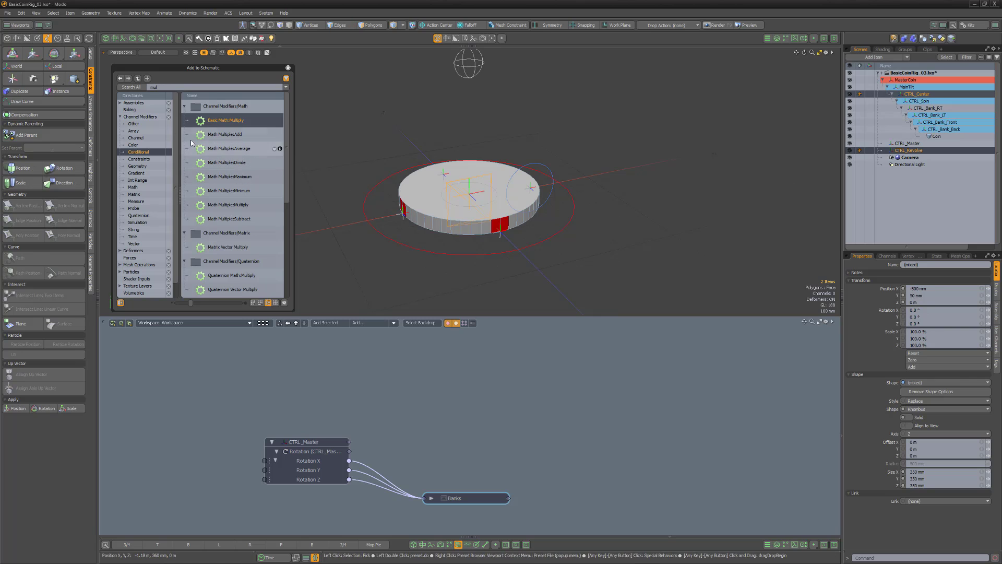
{"action": "left_click", "coordinate": [24, 168]}
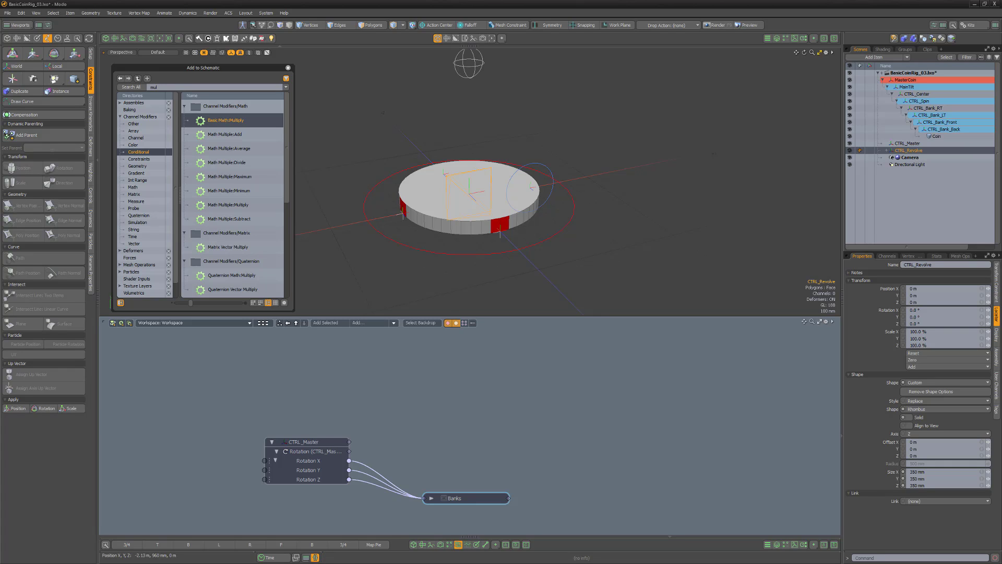
Search the node presets for Revolve and add a Revolve node to the schematic above the Banks backdrop
{"action": "key", "text": "BackSpace"}
{"action": "key", "text": "BackSpace"}
{"action": "key", "text": "BackSpace"}
{"action": "type", "text": "revol"}
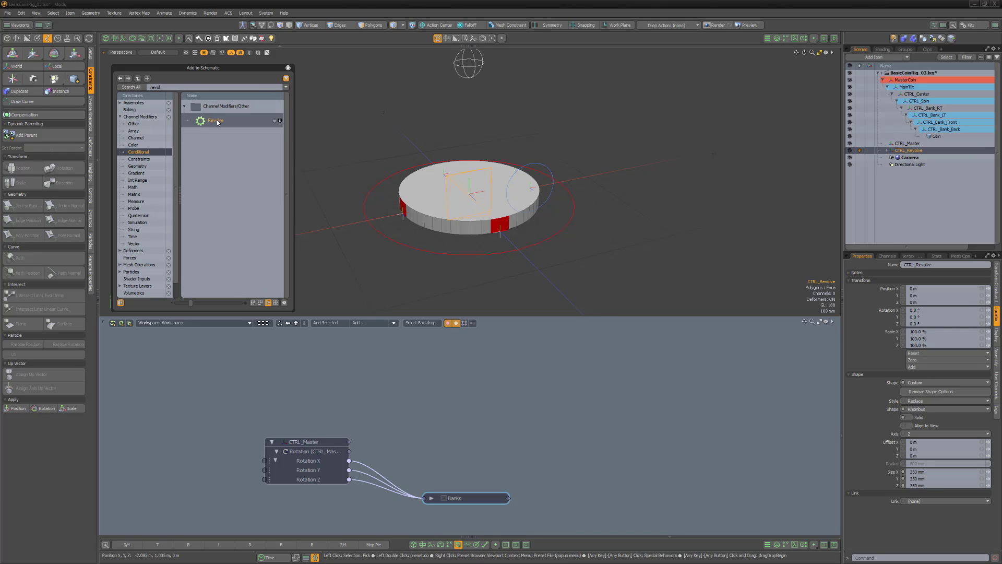
{"action": "left_click_drag", "start_coordinate": [216, 120], "coordinate": [413, 400]}
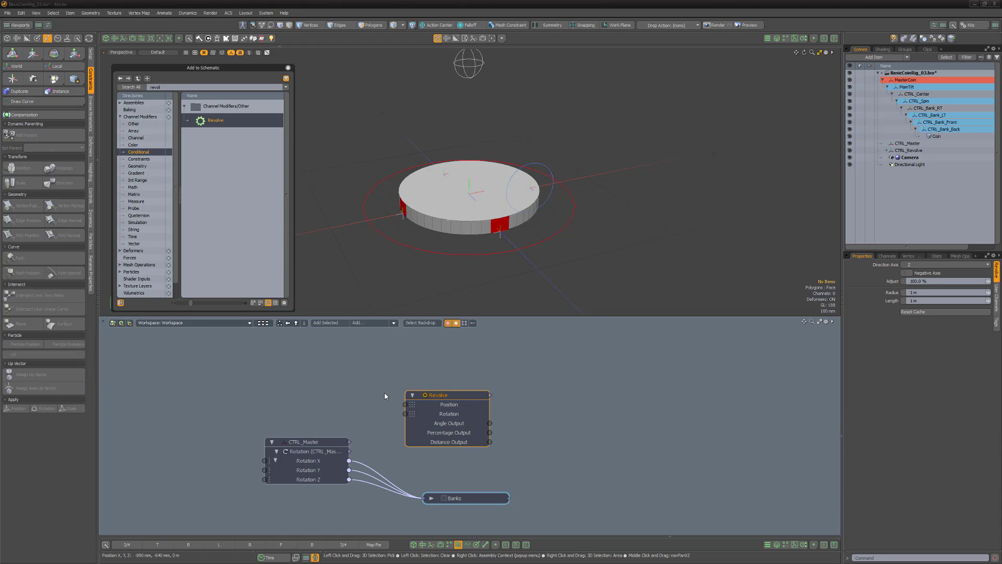
Add CTRL_Master's World Position and World Rotation channels to the schematic and connect them to the Revolve node's Position and Rotation inputs
{"action": "left_click", "coordinate": [328, 445]}
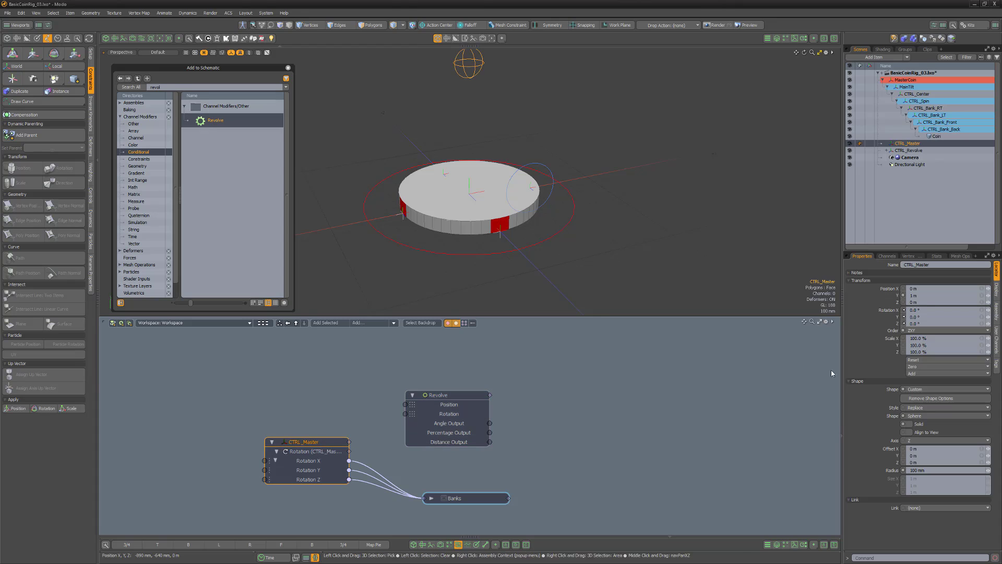
{"action": "left_click", "coordinate": [887, 257]}
{"action": "left_click", "coordinate": [888, 421]}
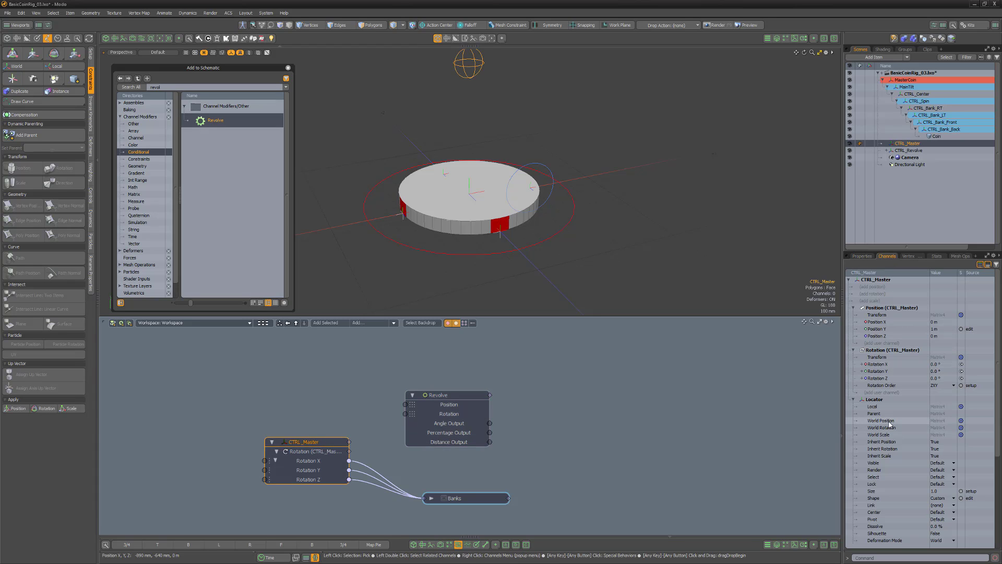
{"action": "left_click", "coordinate": [891, 428], "text": "ctrl"}
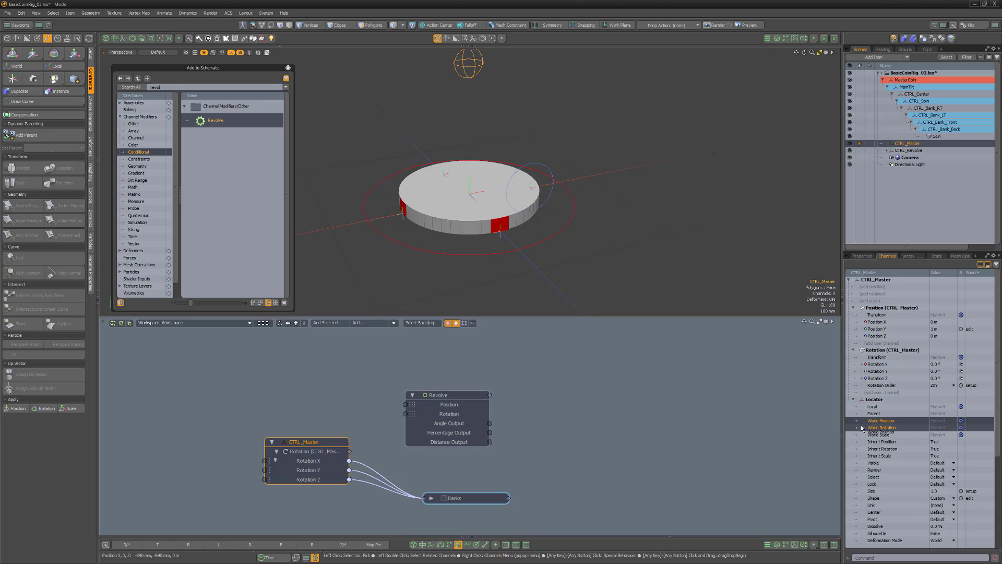
{"action": "left_click_drag", "start_coordinate": [883, 428], "coordinate": [405, 405]}
{"action": "left_click", "coordinate": [349, 452]}
{"action": "left_click_drag", "start_coordinate": [349, 460], "coordinate": [406, 414]}
Add CTRL_Revolve's Rotation X channel to the schematic and drive it with the Revolve node's Angle Output
{"action": "left_click", "coordinate": [908, 150]}
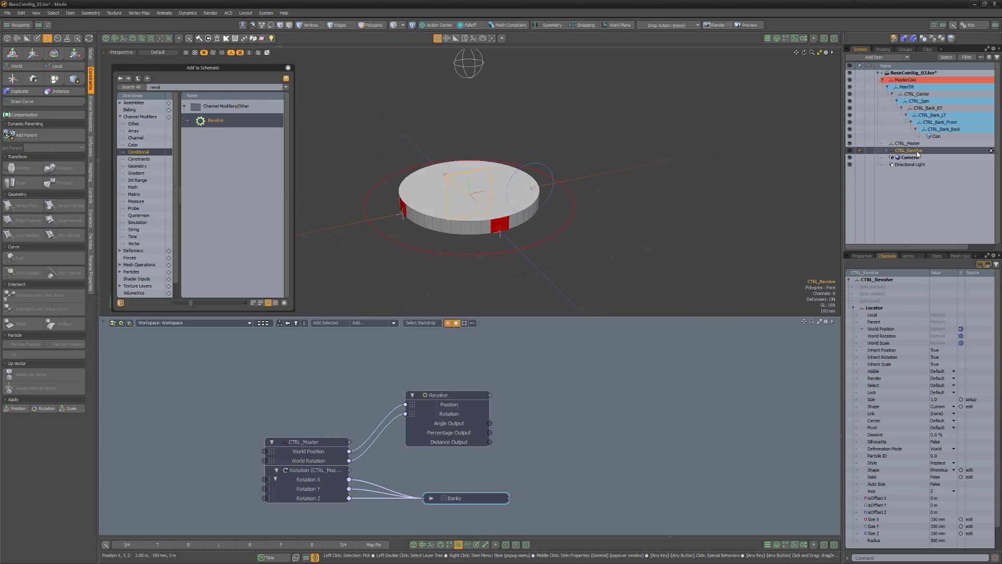
{"action": "left_click", "coordinate": [862, 256]}
{"action": "right_click", "coordinate": [890, 312]}
{"action": "left_click", "coordinate": [901, 496]}
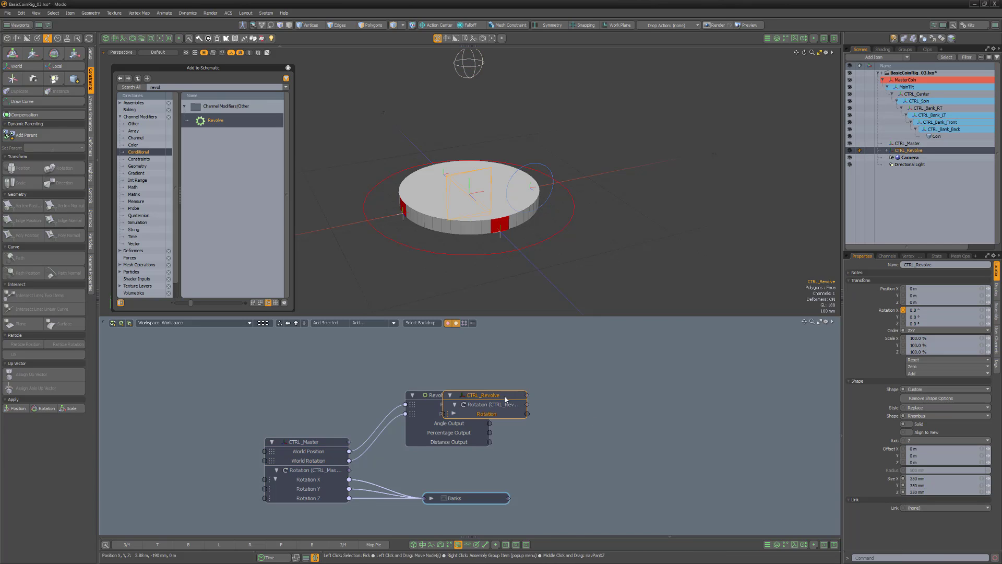
{"action": "left_click_drag", "start_coordinate": [505, 398], "coordinate": [691, 380]}
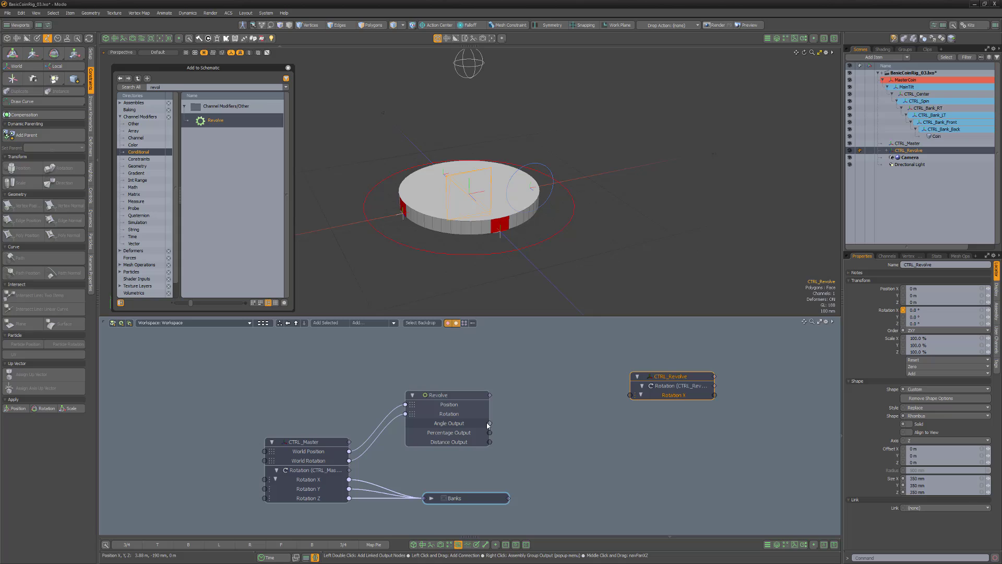
{"action": "left_click_drag", "start_coordinate": [489, 423], "coordinate": [631, 397]}
Set the Revolve node's radius to 0.5 m
{"action": "left_click", "coordinate": [464, 397]}
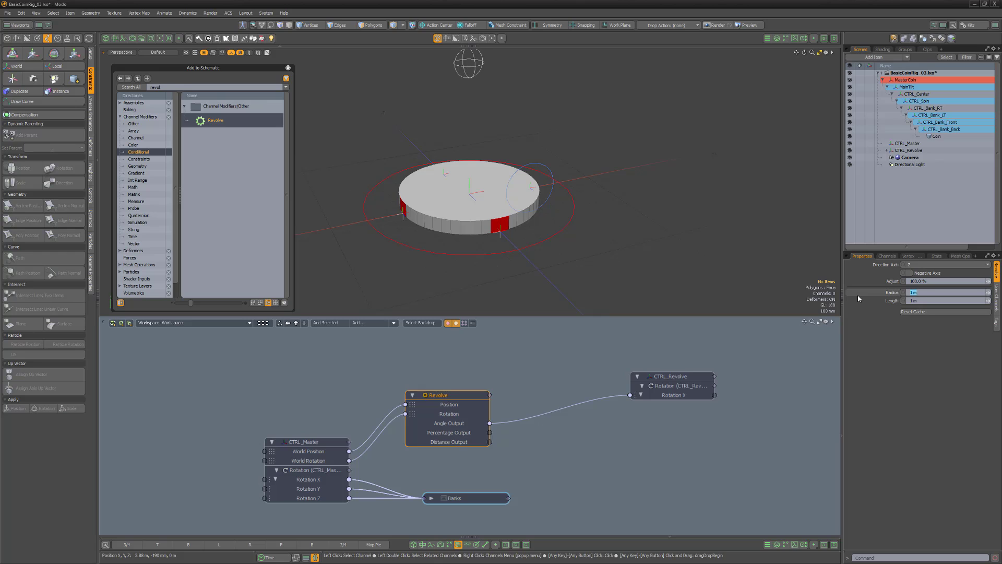
{"action": "type", "text": "0.5"}
{"action": "key", "text": "Return"}
{"action": "left_click", "coordinate": [624, 450]}
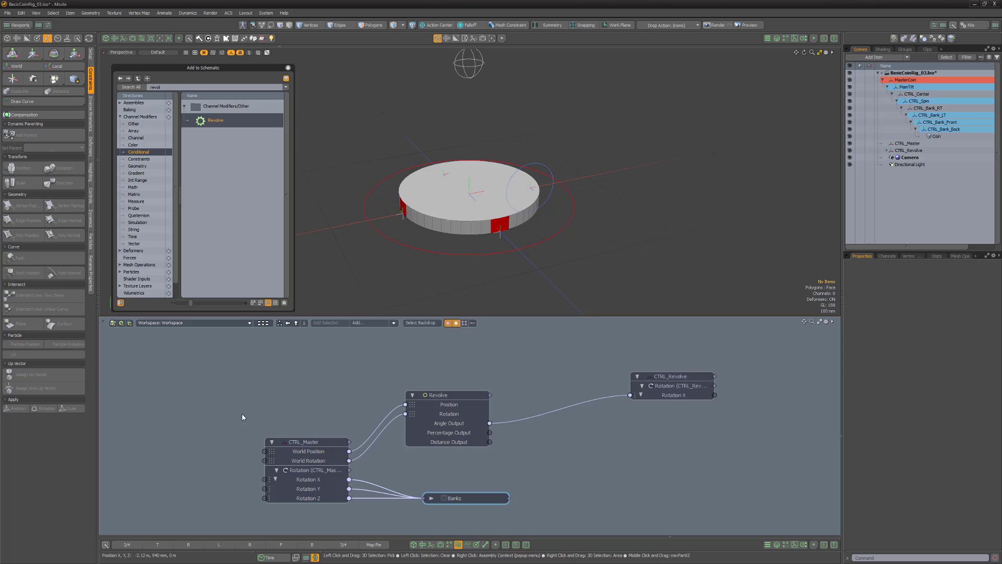
Add CTRL_Master's Position Z channel to its node in the schematic
{"action": "left_click", "coordinate": [317, 445]}
{"action": "right_click", "coordinate": [886, 305]}
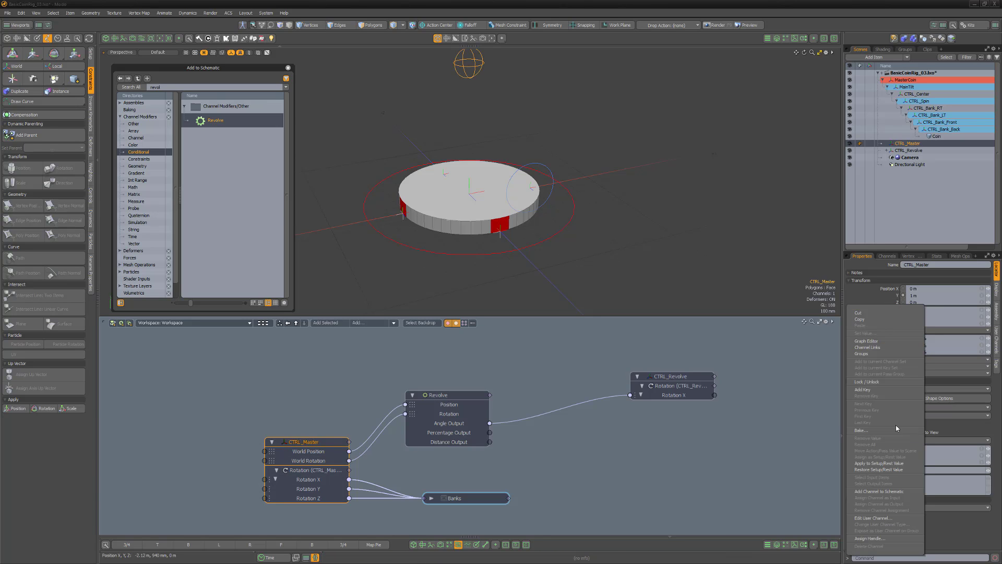
{"action": "left_click", "coordinate": [898, 491]}
Expand the Banks backdrop, add MainTilt's Position Z channel there and drive it with CTRL_Master's Position Z
{"action": "left_click", "coordinate": [431, 498]}
{"action": "left_click_drag", "start_coordinate": [636, 476], "coordinate": [605, 350], "text": "alt"}
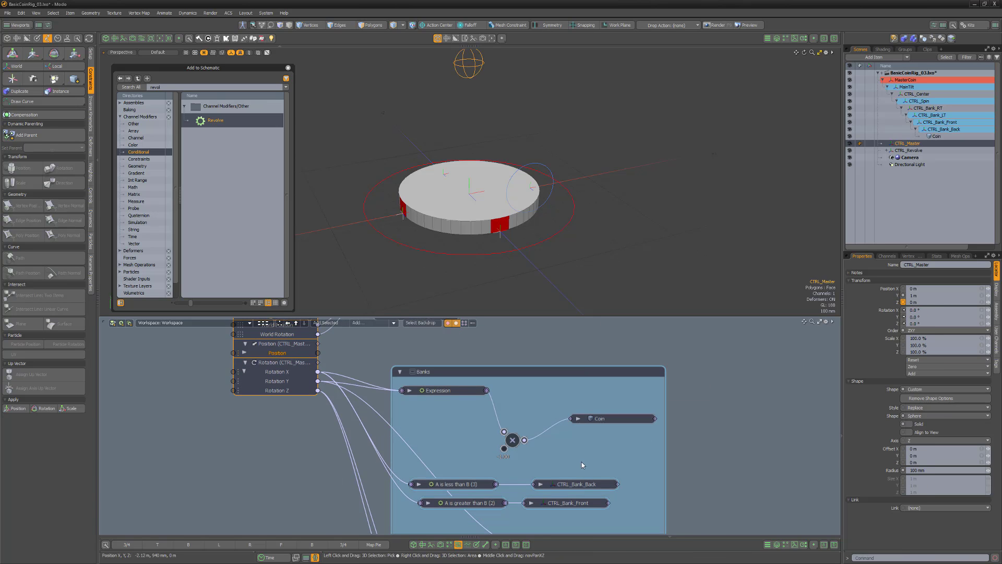
{"action": "scroll", "coordinate": [582, 462], "scroll_direction": "down", "scroll_amount": 4}
{"action": "left_click_drag", "start_coordinate": [569, 500], "coordinate": [591, 368]}
{"action": "scroll", "coordinate": [592, 370], "scroll_direction": "up", "scroll_amount": 3}
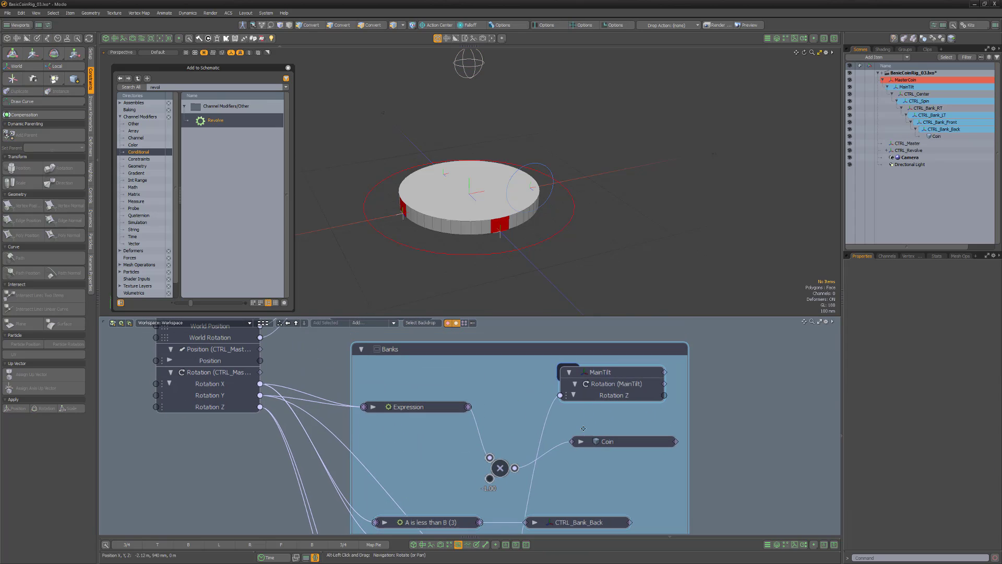
{"action": "left_click", "coordinate": [587, 361]}
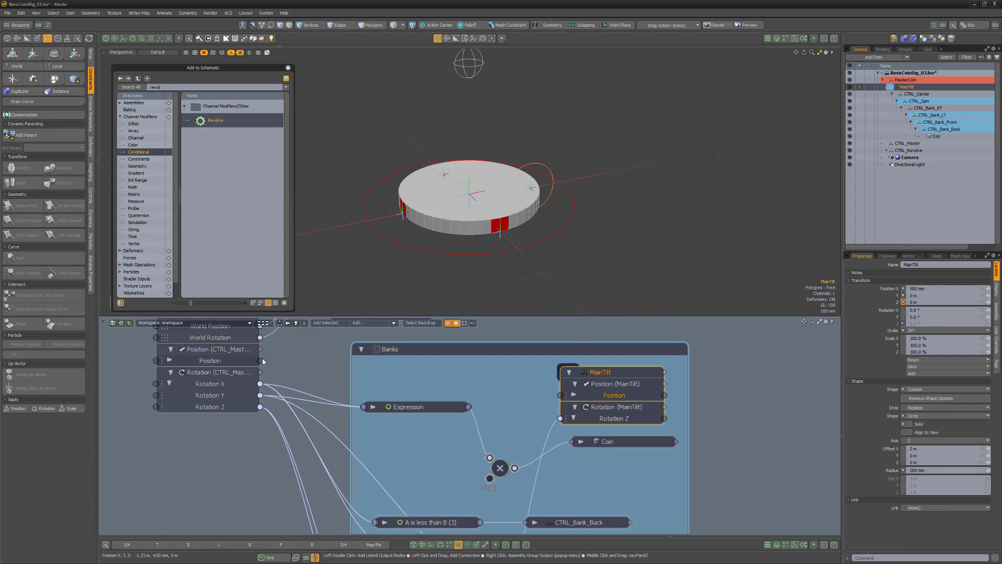
{"action": "left_click_drag", "start_coordinate": [260, 360], "coordinate": [558, 396]}
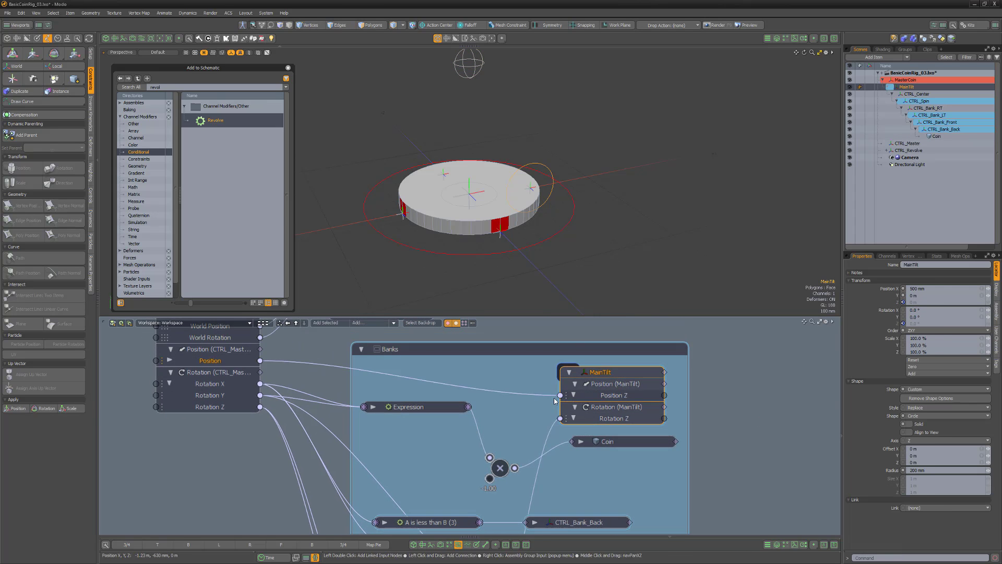
{"action": "left_click", "coordinate": [169, 360]}
Collapse the Banks backdrop and move it just below the CTRL_Master connections
{"action": "left_click", "coordinate": [361, 349]}
{"action": "left_click_drag", "start_coordinate": [417, 355], "coordinate": [406, 447]}
{"action": "left_click", "coordinate": [463, 390]}
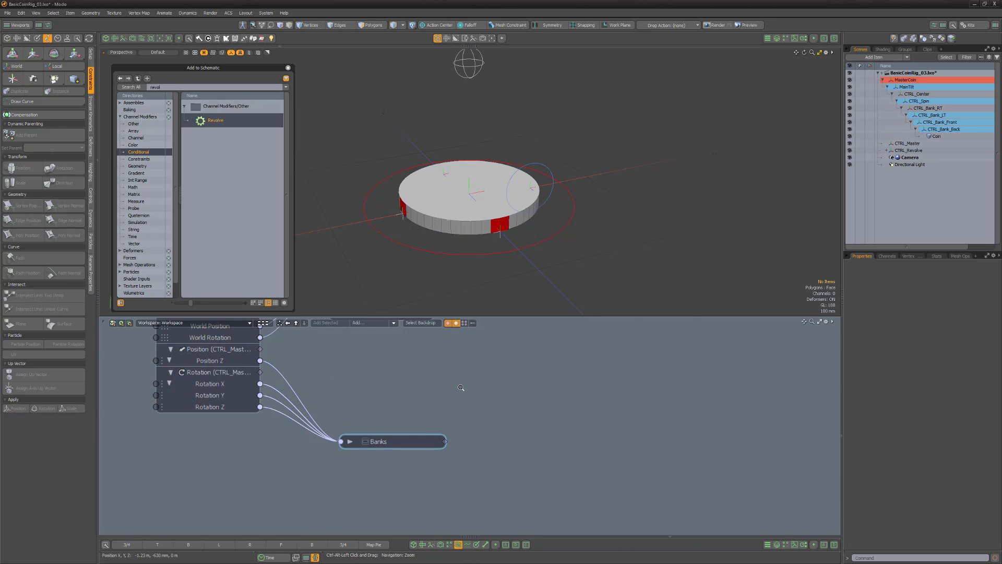
{"action": "scroll", "coordinate": [463, 389], "scroll_direction": "down", "scroll_amount": 2}
{"action": "middle_click_drag", "start_coordinate": [463, 389], "coordinate": [457, 460]}
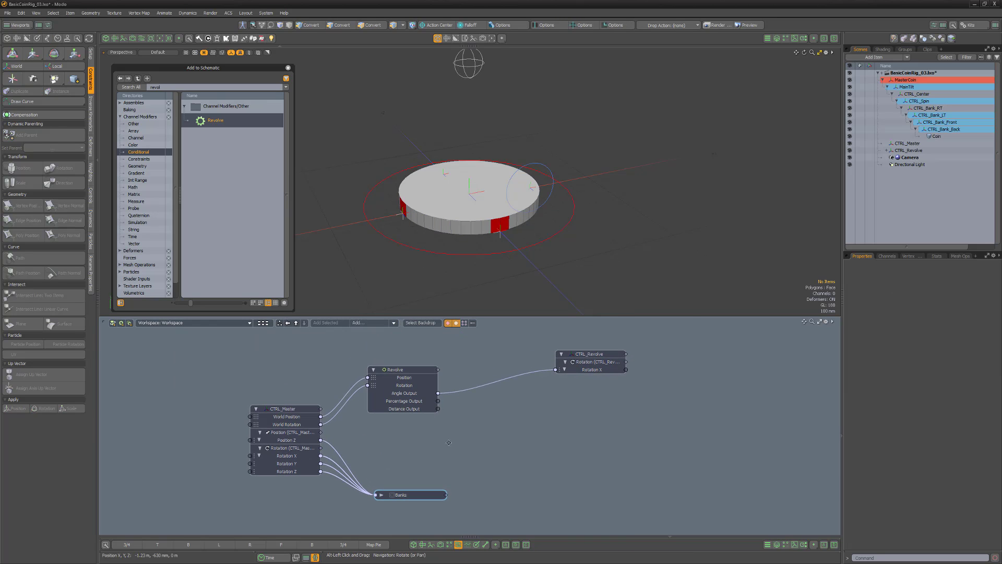
Constrain the rotation of CTRL_Center to CTRL_Revolve, add output options to the constraint and set its Z opacity to 0%
{"action": "left_click", "coordinate": [925, 94]}
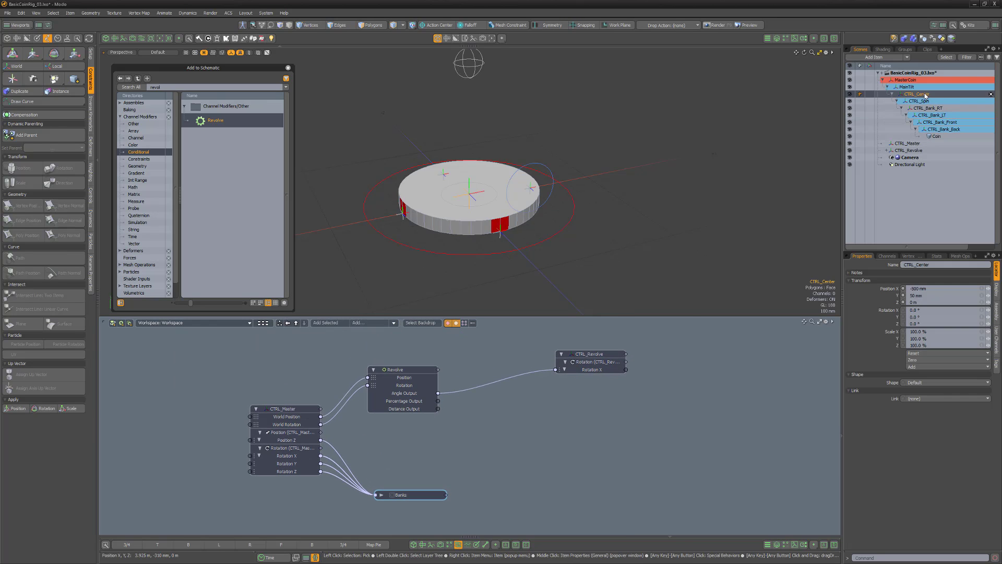
{"action": "left_click", "coordinate": [916, 151], "text": "ctrl"}
{"action": "left_click", "coordinate": [57, 171]}
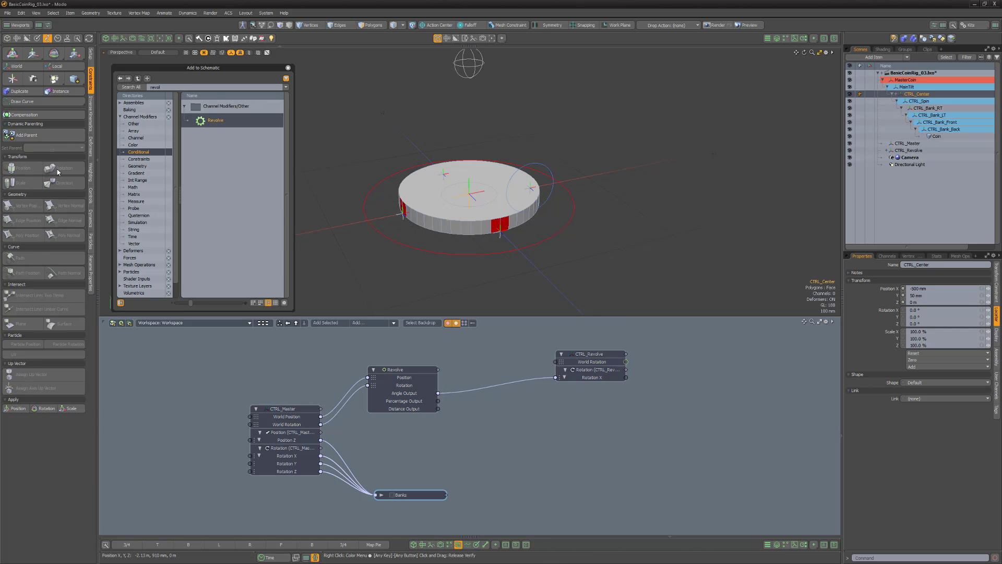
{"action": "left_click", "coordinate": [996, 282]}
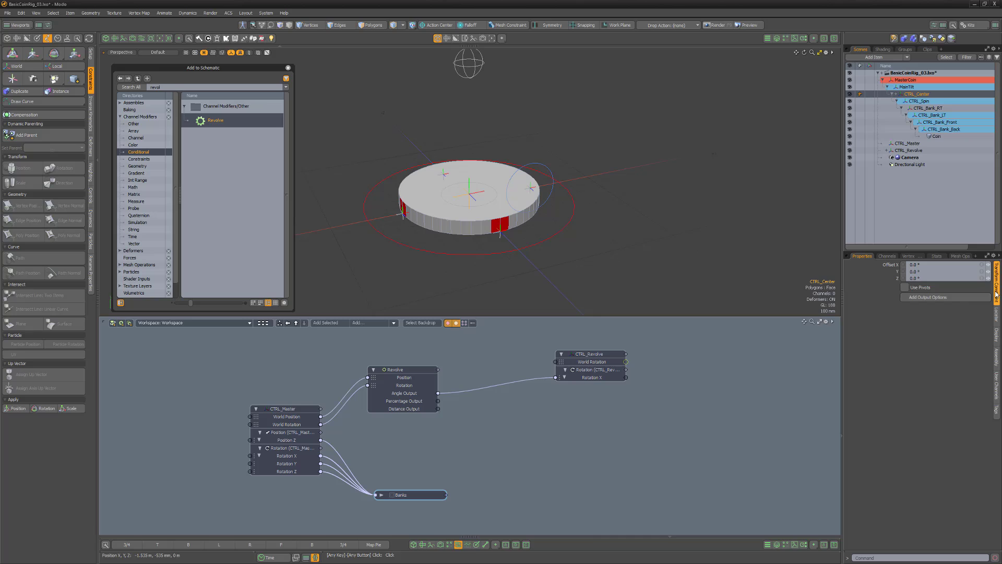
{"action": "left_click", "coordinate": [955, 297]}
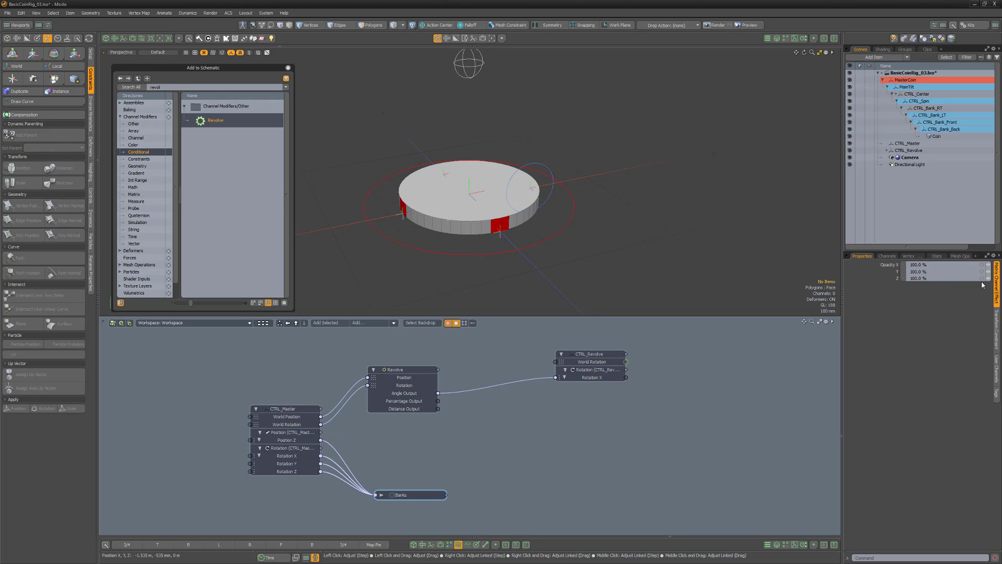
{"action": "left_click", "coordinate": [946, 280]}
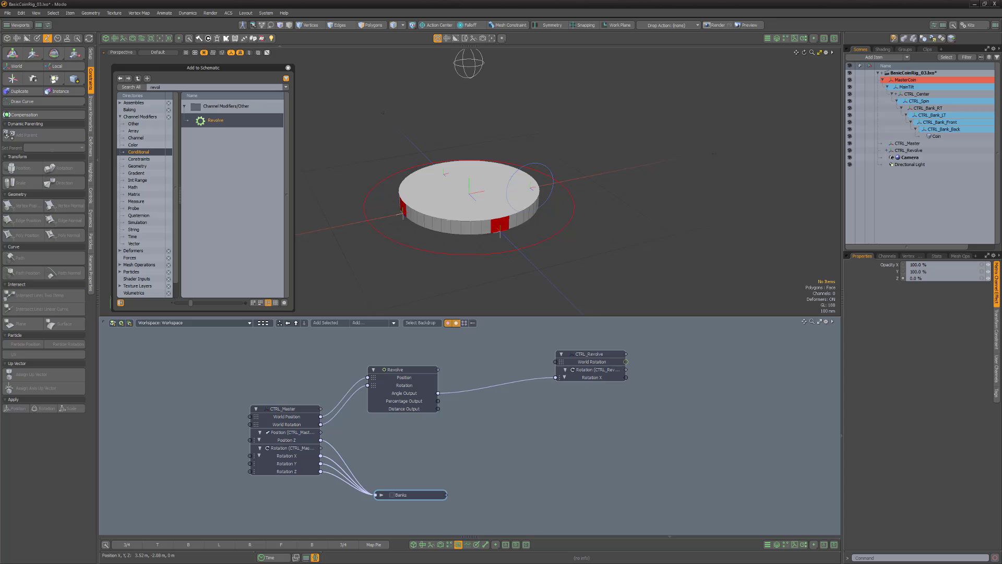
Test the rig by rotating and moving CTRL_Master, and undo the test transforms
{"action": "scroll", "coordinate": [390, 152], "scroll_direction": "down", "scroll_amount": 3}
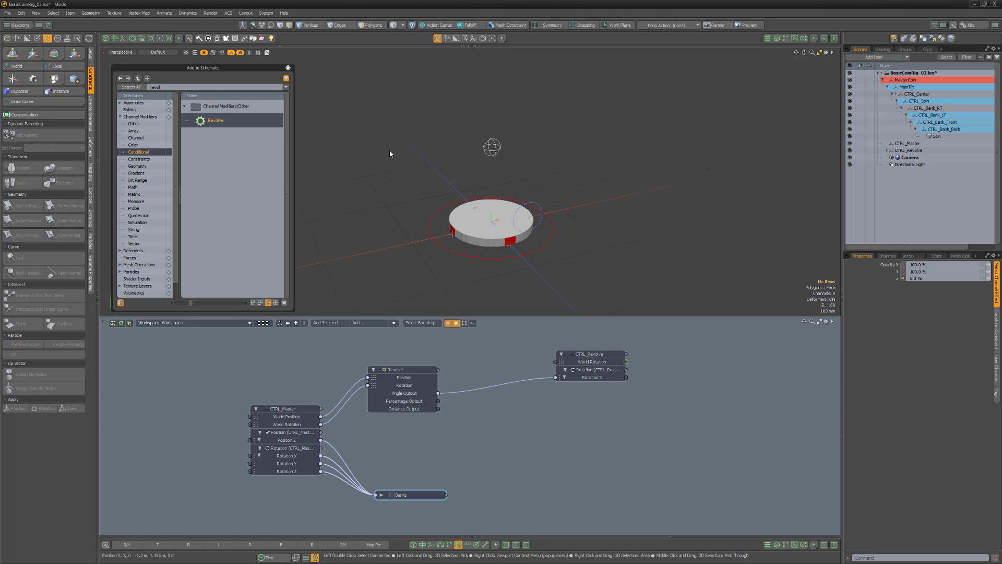
{"action": "left_click", "coordinate": [495, 150]}
{"action": "key", "text": "e"}
{"action": "left_click_drag", "start_coordinate": [507, 114], "coordinate": [587, 166]}
{"action": "key", "text": "w"}
{"action": "left_click_drag", "start_coordinate": [492, 147], "coordinate": [477, 121]}
{"action": "key", "text": "e"}
{"action": "key", "text": "w"}
{"action": "left_click_drag", "start_coordinate": [506, 156], "coordinate": [551, 212]}
{"action": "key", "text": "ctrl+z"}
{"action": "key", "text": "ctrl+z"}
{"action": "key", "text": "ctrl+z"}
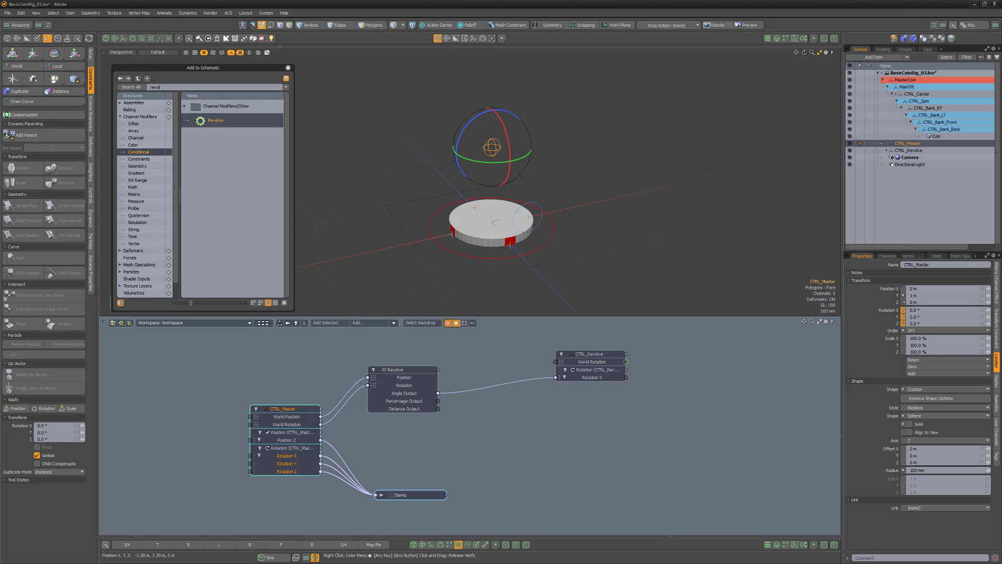
Add a Boolean user channel named Show_Rig with a default value of 1 to CTRL_Master
{"action": "left_click", "coordinate": [288, 410]}
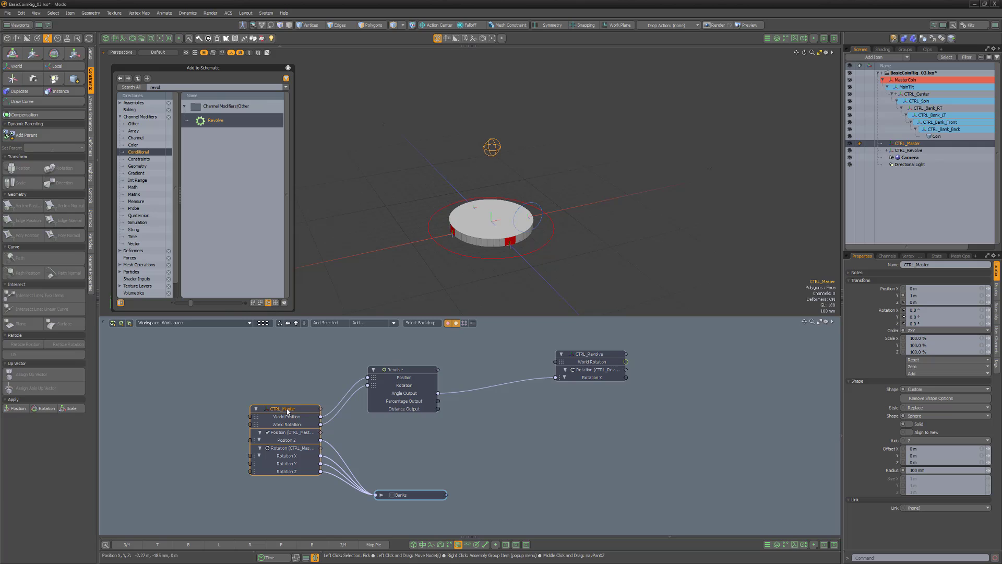
{"action": "left_click", "coordinate": [997, 339]}
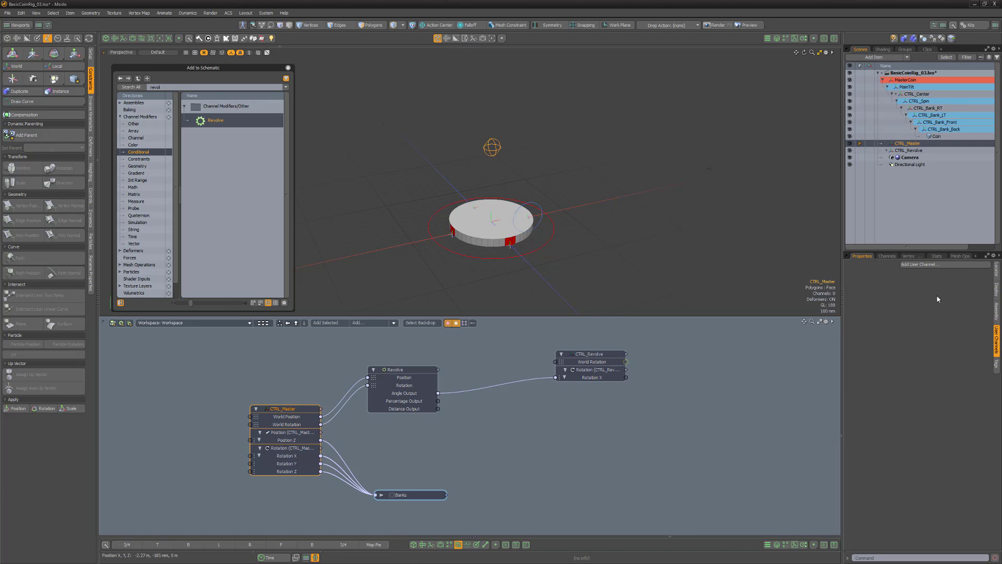
{"action": "left_click", "coordinate": [909, 267]}
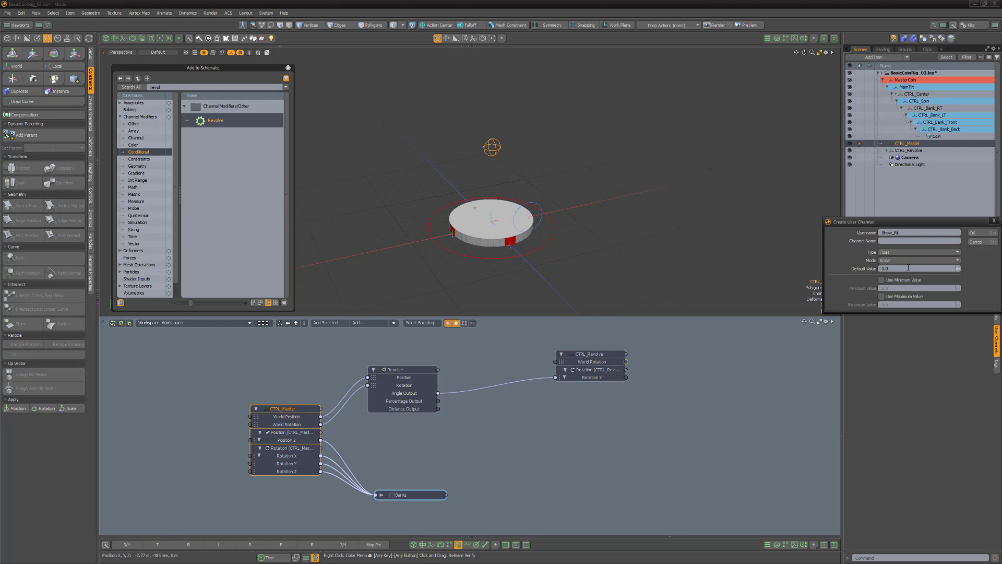
{"action": "left_click", "coordinate": [919, 252]}
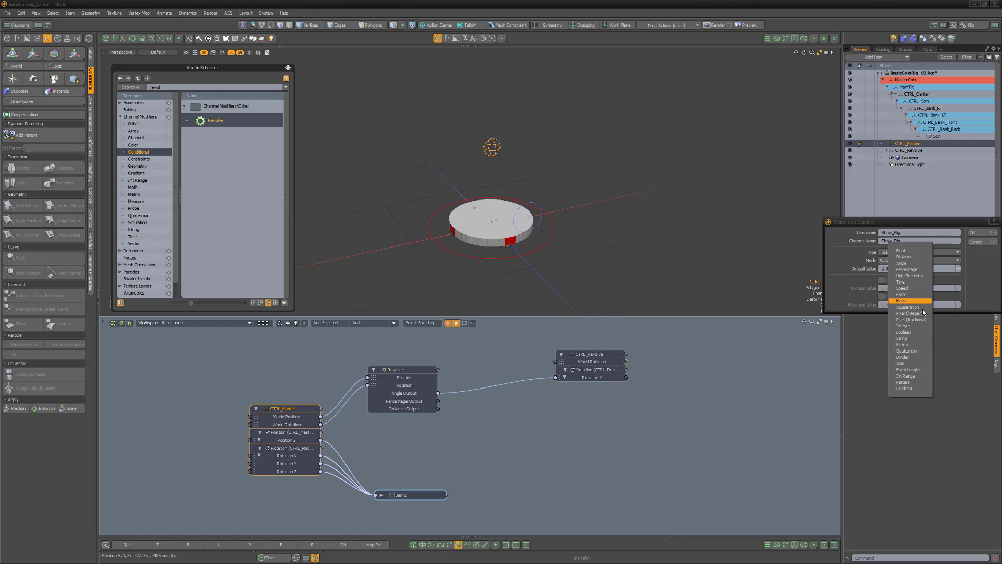
{"action": "left_click", "coordinate": [909, 285]}
{"action": "left_click_drag", "start_coordinate": [897, 268], "coordinate": [870, 270]}
{"action": "type", "text": "1"}
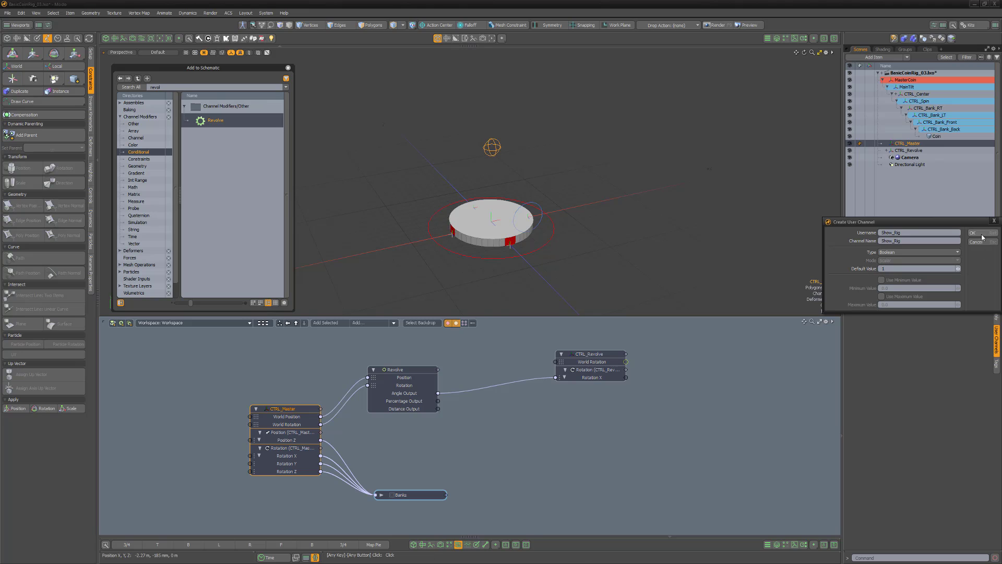
{"action": "left_click", "coordinate": [975, 233]}
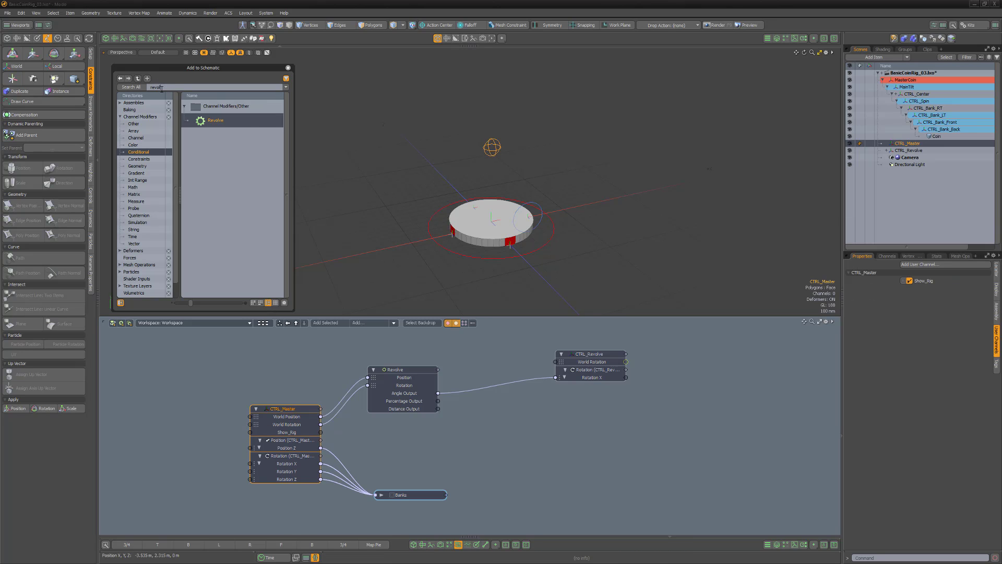
Clear the preset search, add a Logic: A is equal to B node and connect CTRL_Master's Show_Rig to its Value A
{"action": "key", "text": "BackSpace"}
{"action": "key", "text": "BackSpace"}
{"action": "key", "text": "BackSpace"}
{"action": "key", "text": "BackSpace"}
{"action": "key", "text": "BackSpace"}
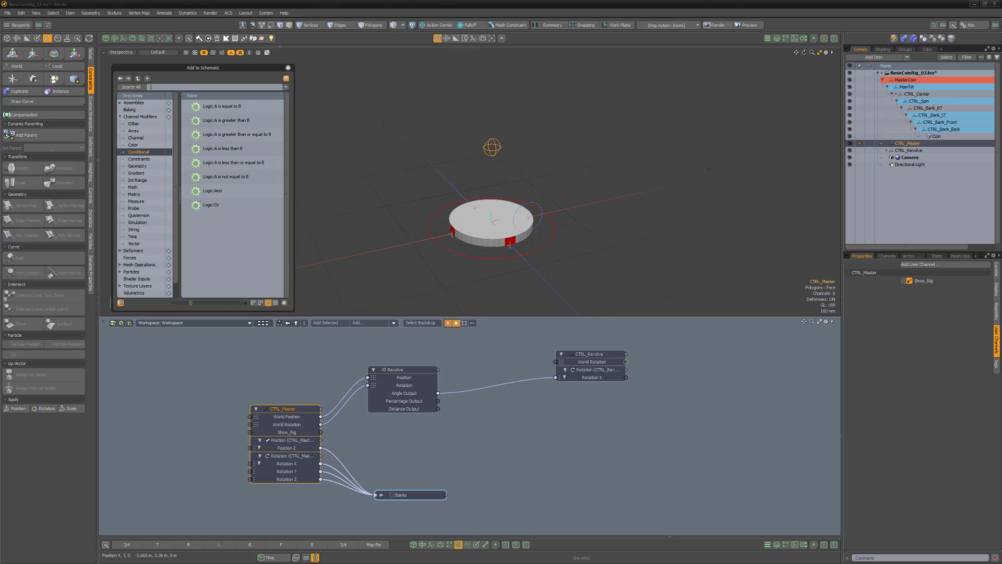
{"action": "left_click_drag", "start_coordinate": [222, 106], "coordinate": [537, 433]}
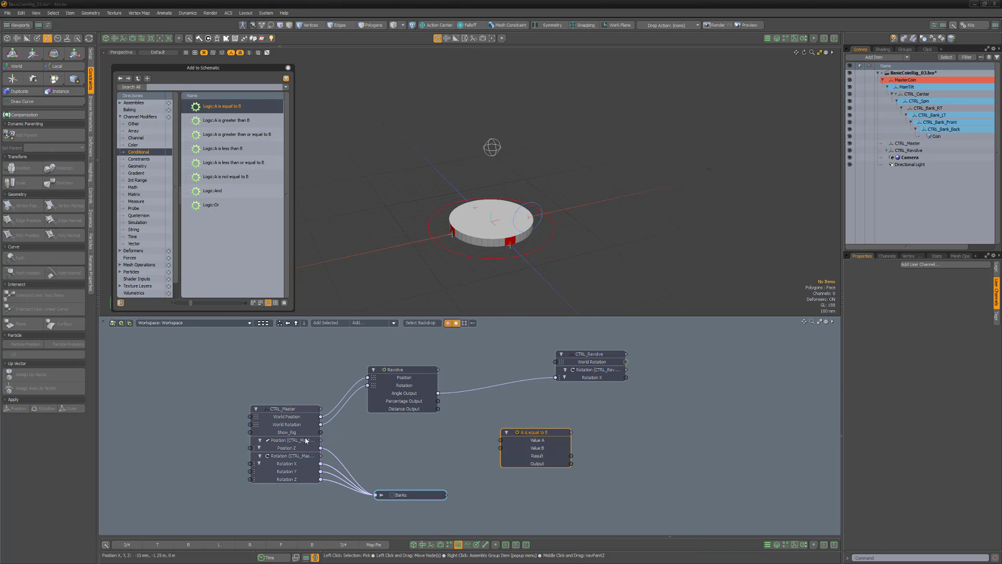
{"action": "left_click_drag", "start_coordinate": [320, 433], "coordinate": [532, 440]}
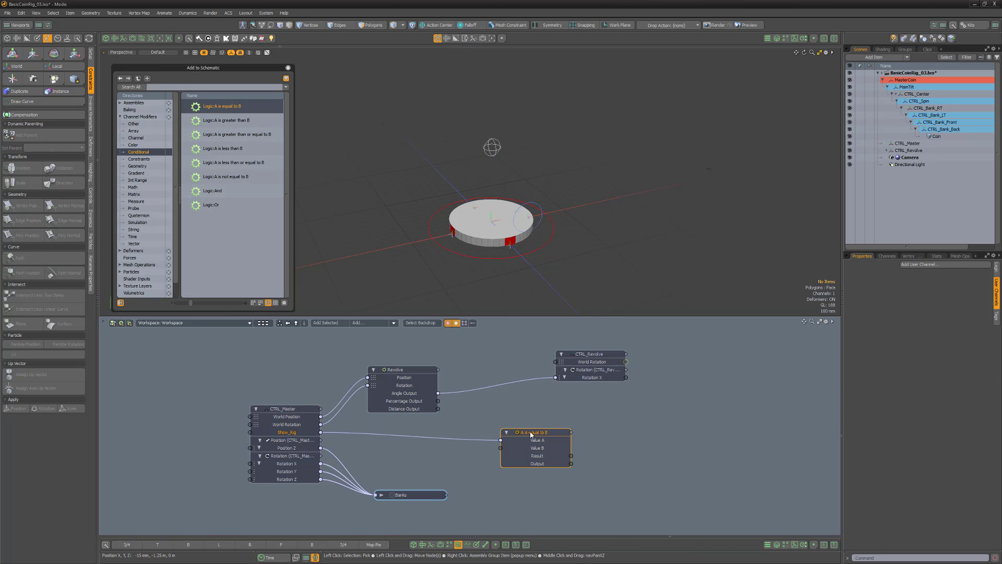
On the A is equal to B logic node, set Value B to 1, True Value to 1 and False Value to 2
{"action": "left_click", "coordinate": [531, 434]}
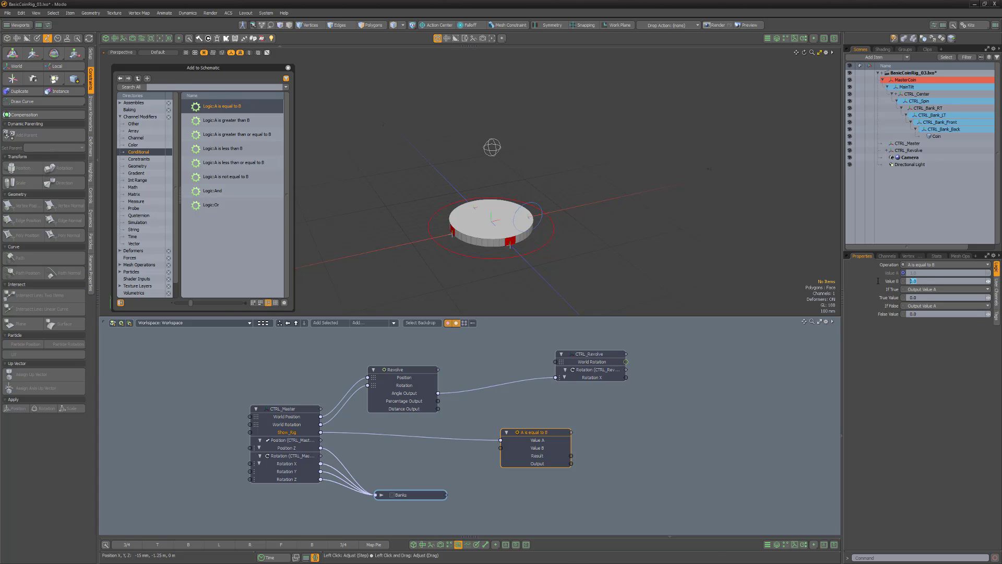
{"action": "type", "text": "1"}
{"action": "key", "text": "Tab"}
{"action": "type", "text": "1"}
{"action": "left_click", "coordinate": [920, 313]}
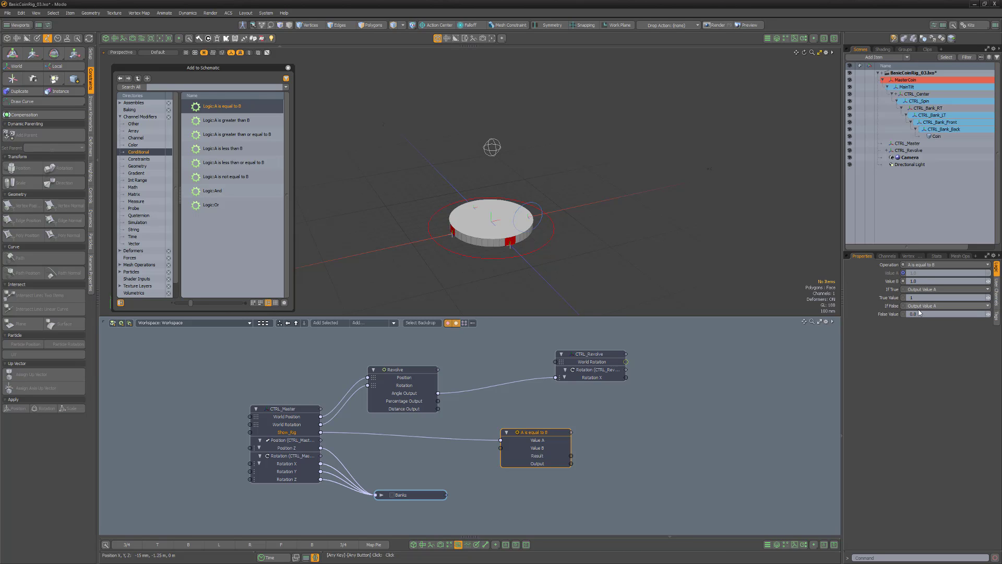
{"action": "type", "text": "2"}
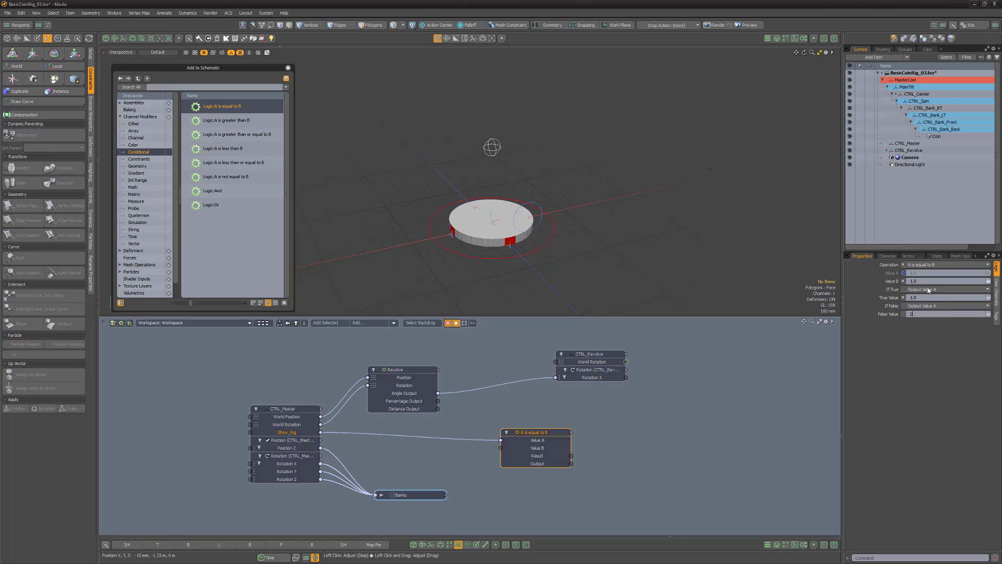
Make the logic node output its True Value when the comparison is true and its False Value when it is false
{"action": "left_click", "coordinate": [928, 289]}
{"action": "left_click", "coordinate": [935, 307]}
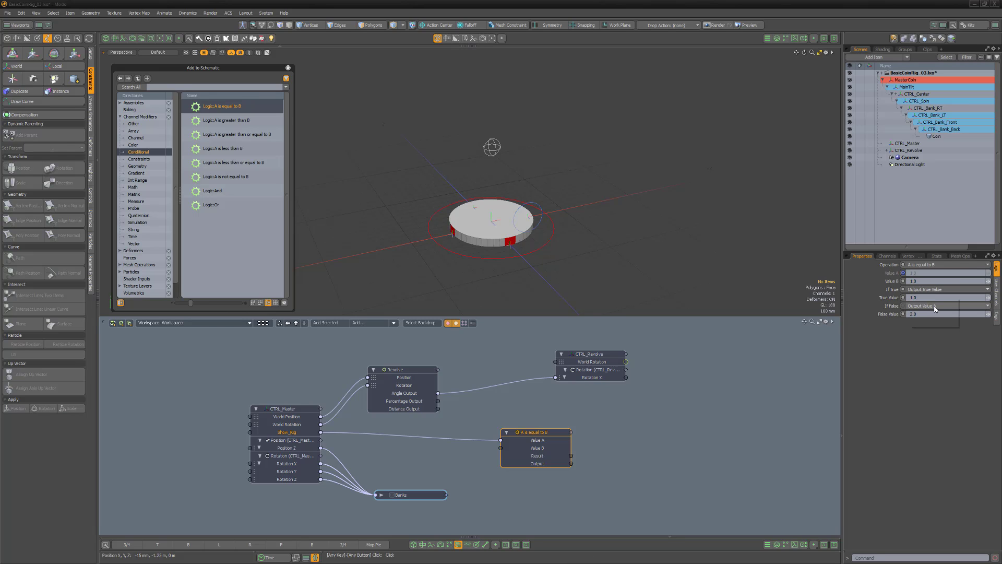
{"action": "left_click", "coordinate": [935, 307]}
{"action": "left_click", "coordinate": [937, 322]}
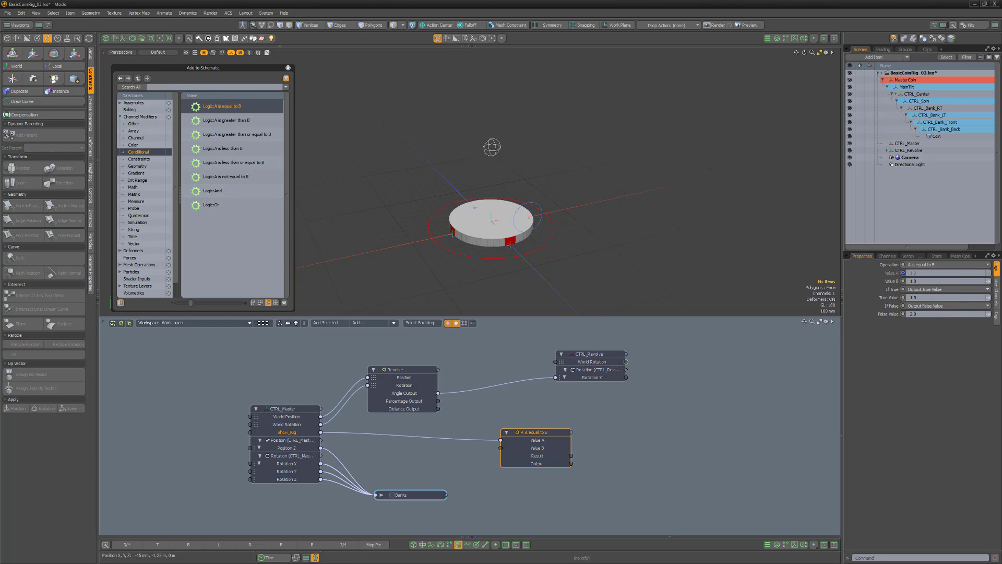
Add the Visible channels of the rig locators from MainTilt through CTRL_Bank_Back to the schematic
{"action": "left_click", "coordinate": [909, 87]}
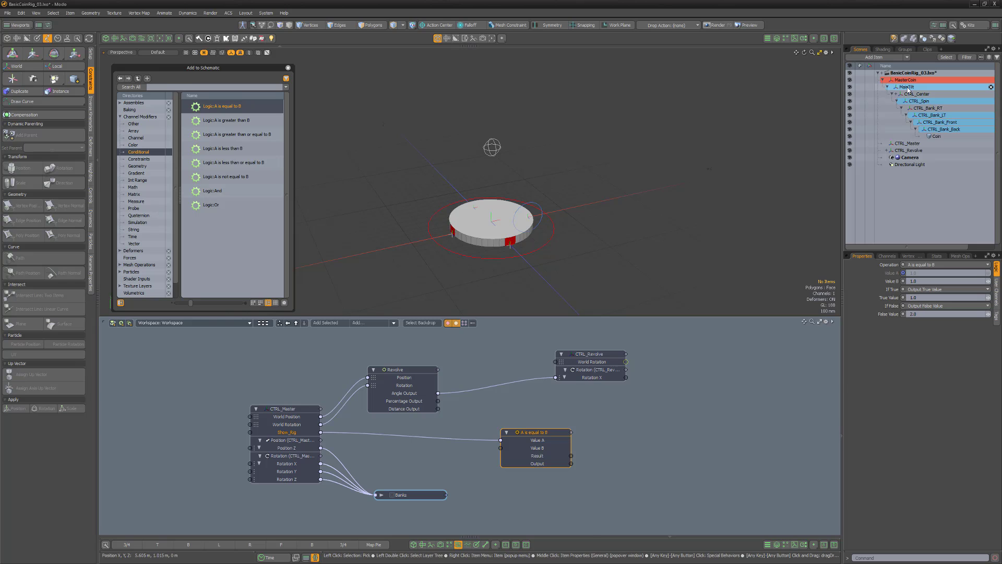
{"action": "left_click", "coordinate": [943, 129], "text": "shift"}
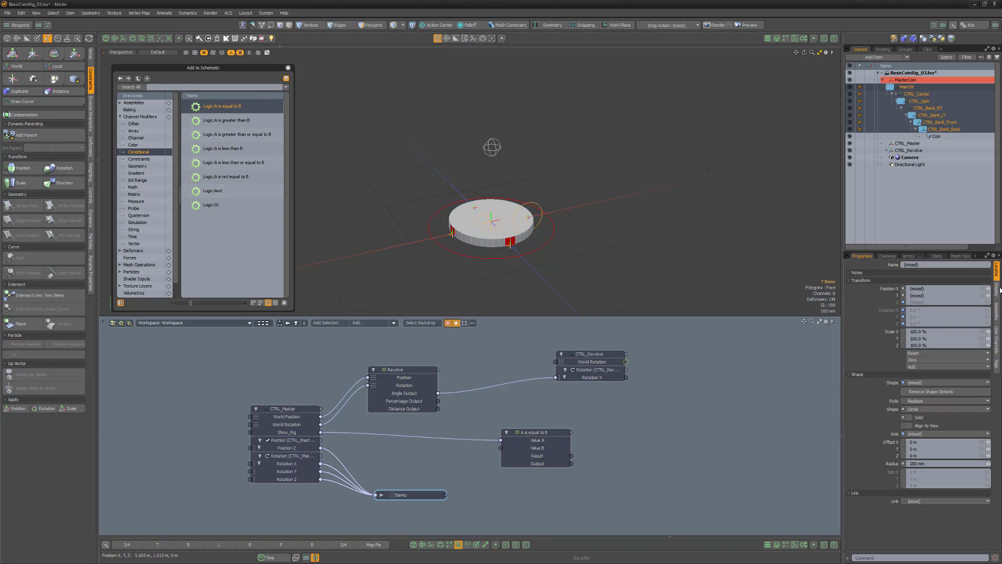
{"action": "left_click", "coordinate": [996, 289]}
{"action": "right_click", "coordinate": [867, 265]}
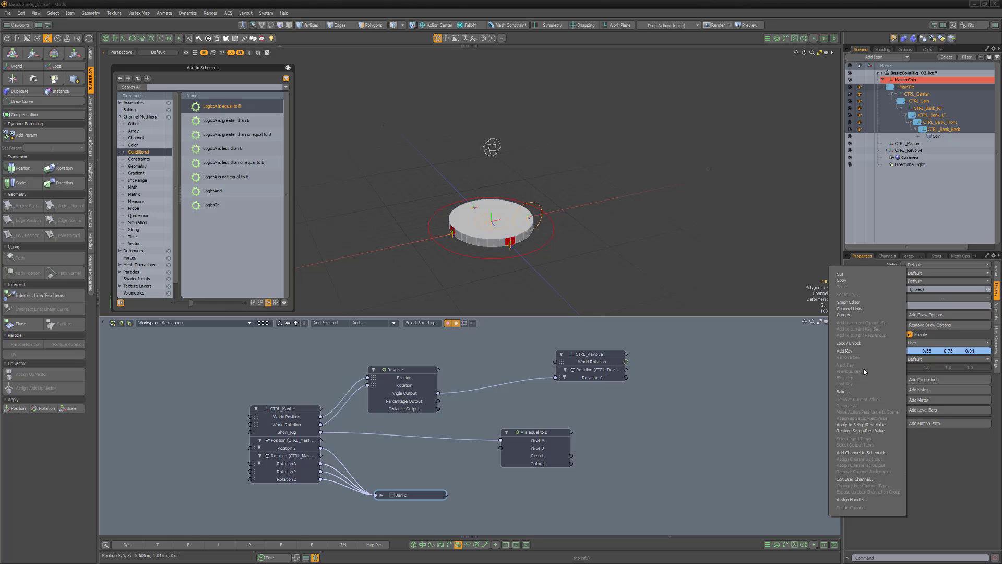
{"action": "left_click", "coordinate": [881, 452]}
{"action": "left_click", "coordinate": [730, 431]}
Place the CTRL_Center and CTRL_Bank_RT nodes beyond the logic node and connect its Output to CTRL_Bank_RT's Visible channel
{"action": "left_click_drag", "start_coordinate": [387, 456], "coordinate": [718, 378]}
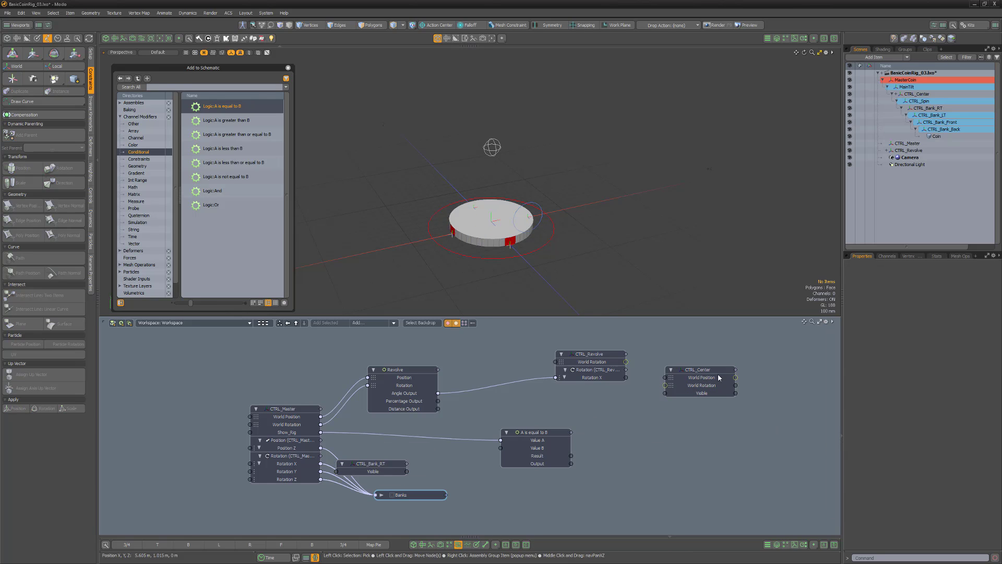
{"action": "left_click_drag", "start_coordinate": [378, 466], "coordinate": [722, 418]}
{"action": "left_click_drag", "start_coordinate": [571, 464], "coordinate": [681, 425]}
Expand the Banks assembly in the schematic and arrange the remaining rig control nodes in a column beside their current positions
{"action": "left_click", "coordinate": [381, 494]}
{"action": "middle_click_drag", "start_coordinate": [662, 486], "coordinate": [651, 371]}
{"action": "scroll", "coordinate": [651, 372], "scroll_direction": "down", "scroll_amount": 2}
{"action": "scroll", "coordinate": [617, 353], "scroll_direction": "up", "scroll_amount": 2}
{"action": "left_click_drag", "start_coordinate": [562, 430], "coordinate": [707, 409]}
{"action": "middle_click_drag", "start_coordinate": [627, 498], "coordinate": [629, 377]}
{"action": "left_click_drag", "start_coordinate": [498, 438], "coordinate": [719, 377]}
{"action": "left_click_drag", "start_coordinate": [487, 460], "coordinate": [706, 440]}
{"action": "left_click", "coordinate": [470, 511]}
{"action": "left_click_drag", "start_coordinate": [497, 511], "coordinate": [696, 479]}
{"action": "middle_click_drag", "start_coordinate": [546, 487], "coordinate": [544, 393]}
{"action": "left_click", "coordinate": [469, 459]}
{"action": "left_click_drag", "start_coordinate": [494, 458], "coordinate": [691, 438]}
Switch CTRL_Master to the Move tool to test the coin's motion with the rig controls hidden
{"action": "left_click_drag", "start_coordinate": [585, 425], "coordinate": [581, 424], "text": "ctrl+alt"}
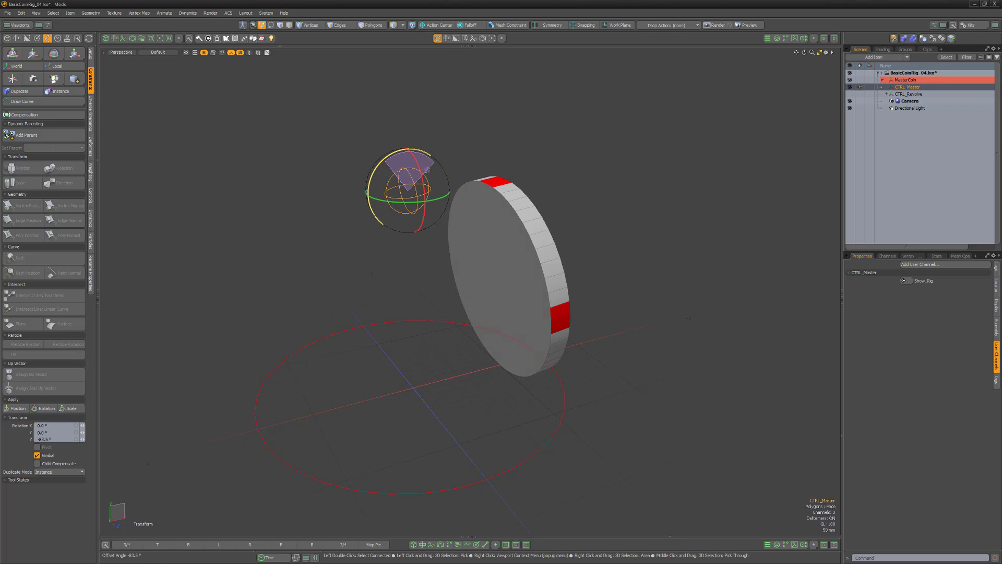
{"action": "key", "text": "w"}
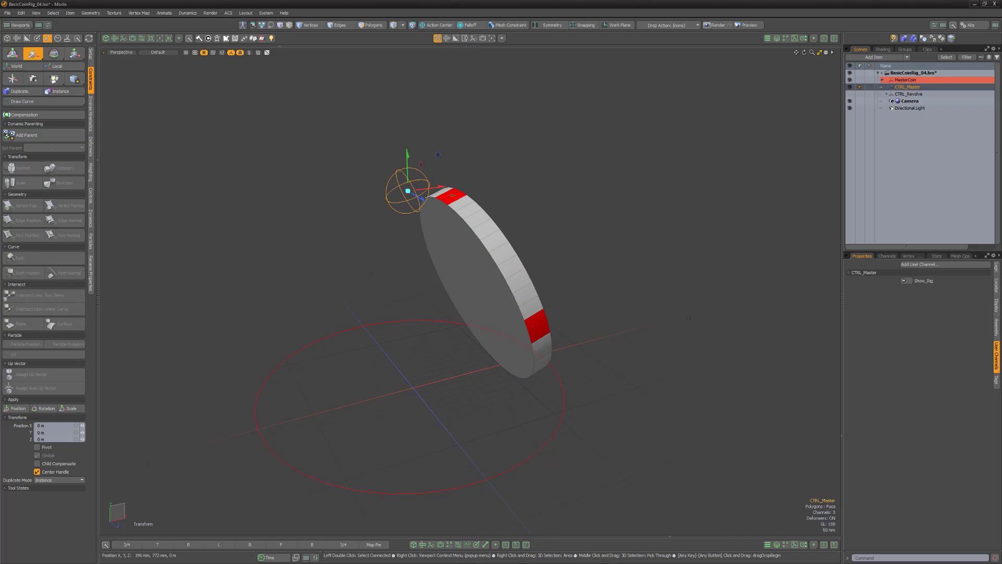